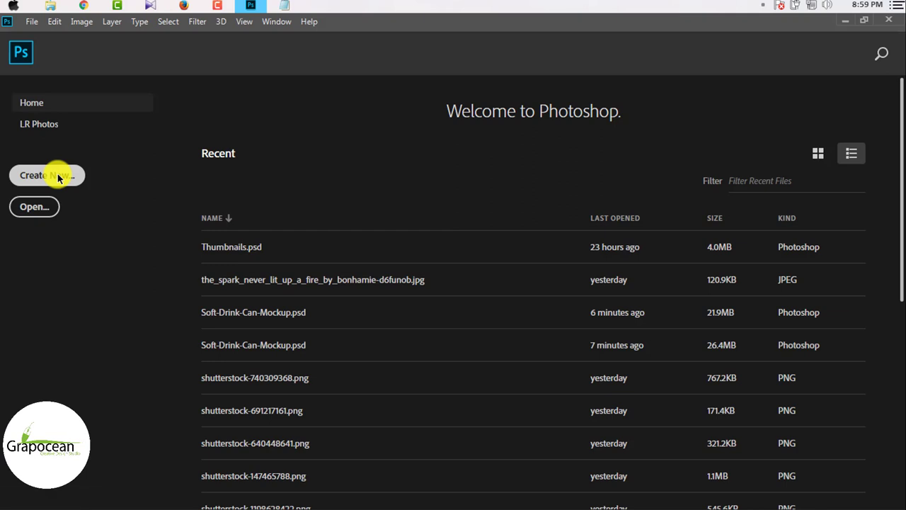
# - Set up a 1300 × 2050 px, 500 ppi document titled 'Soft Drink Can', using the values from Notepad
pyautogui.click(54, 182)
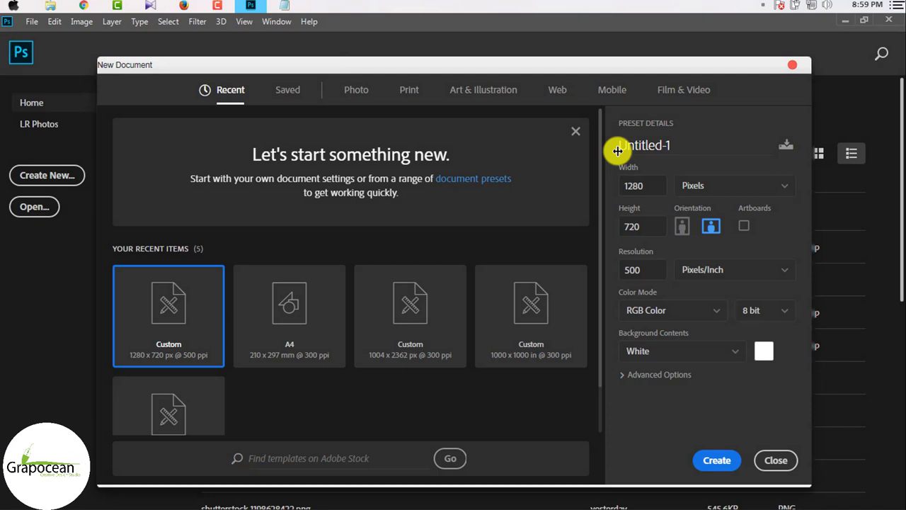
pyautogui.click(285, 5)
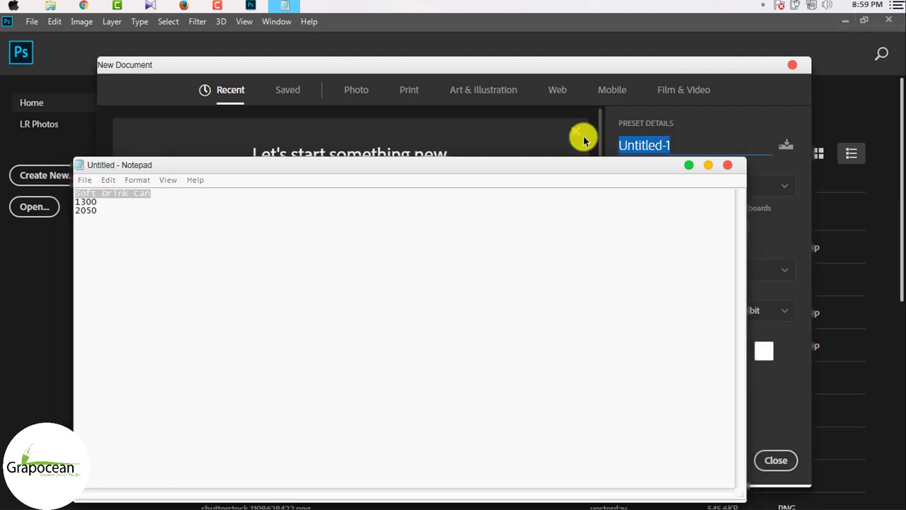
pyautogui.write('Soft Drink Can')
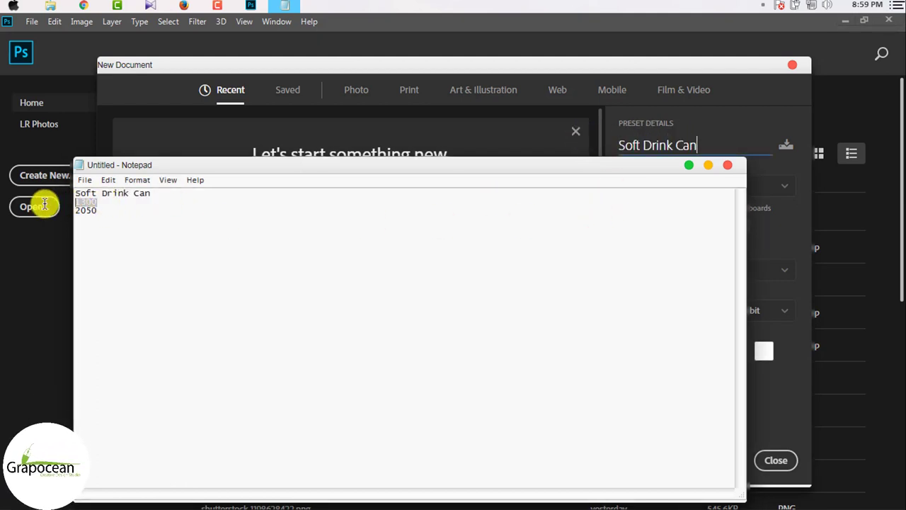
pyautogui.click(688, 166)
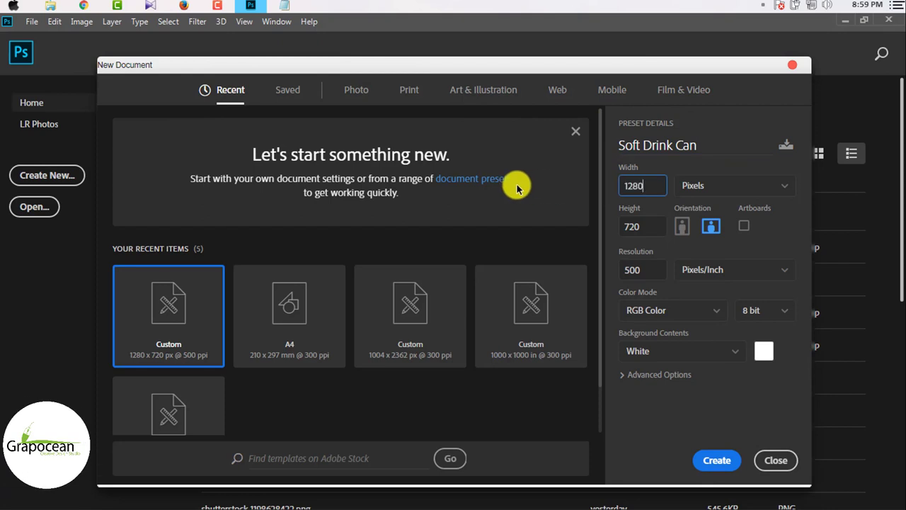
pyautogui.click(284, 6)
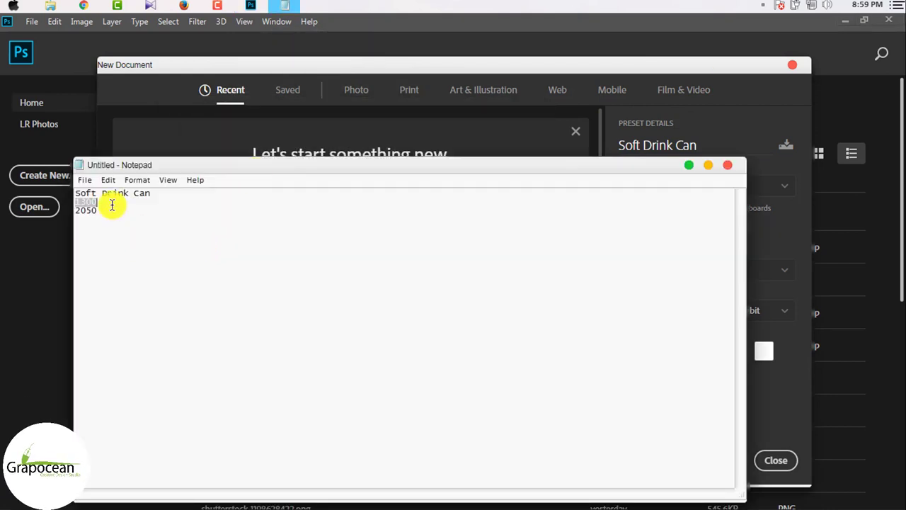
pyautogui.click(691, 165)
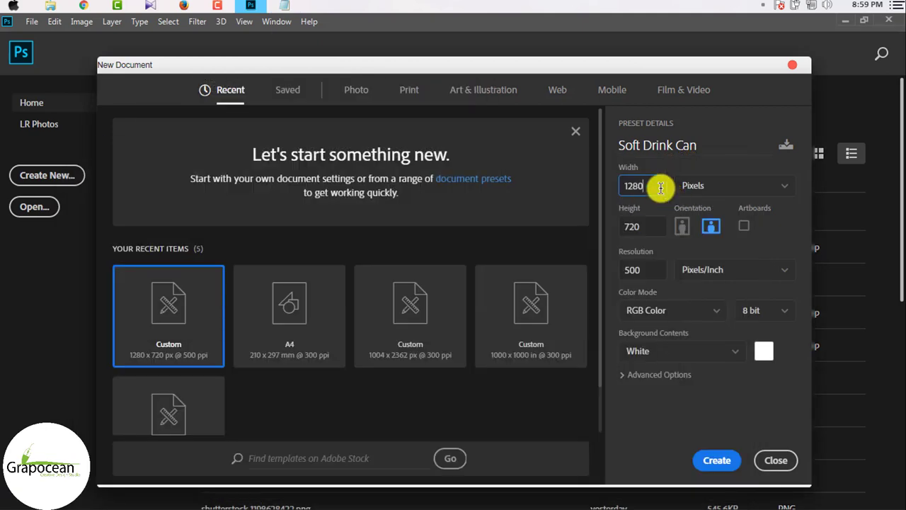
pyautogui.click(284, 5)
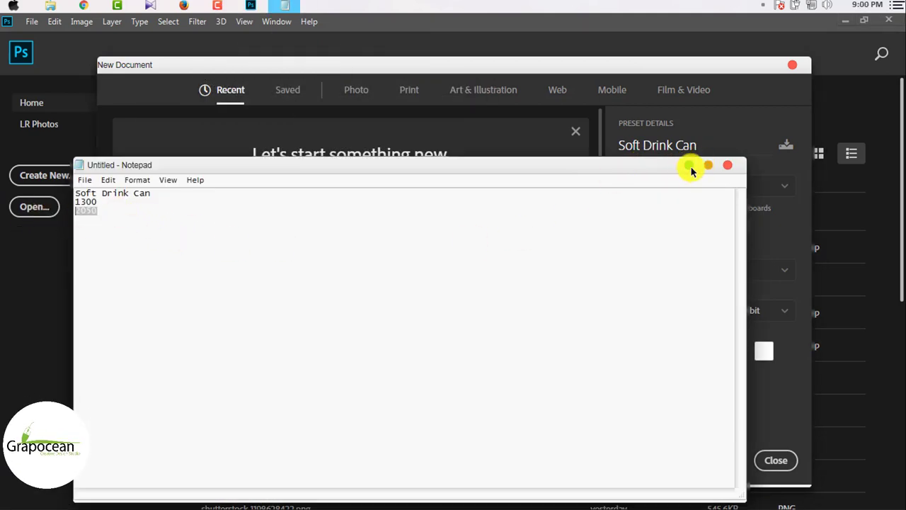
pyautogui.click(690, 166)
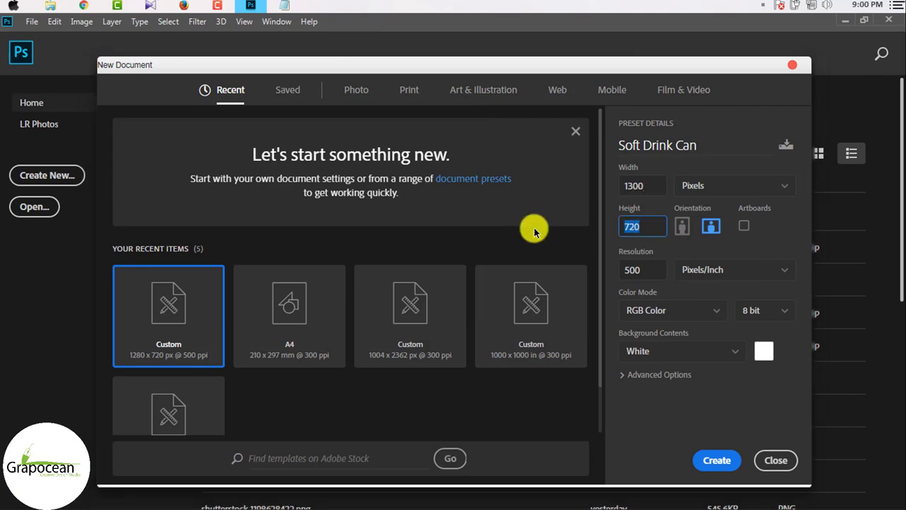
pyautogui.write('2050')
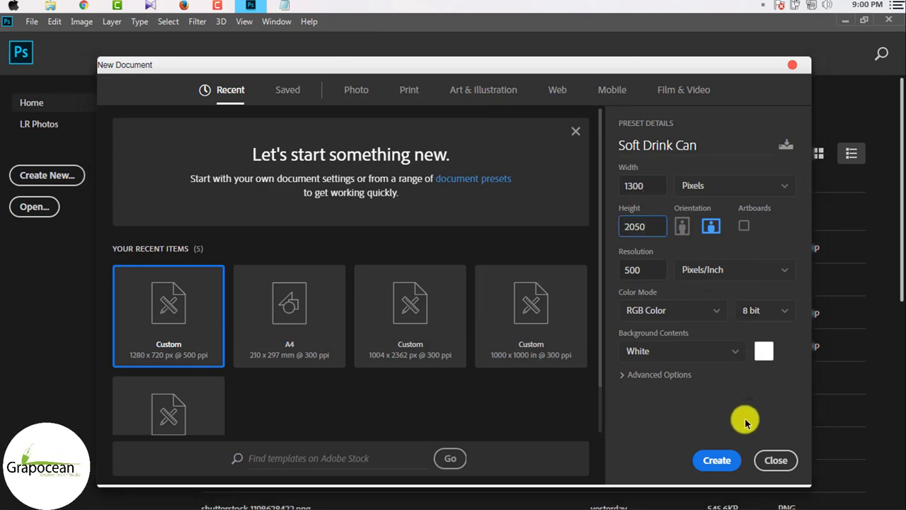
pyautogui.click(711, 464)
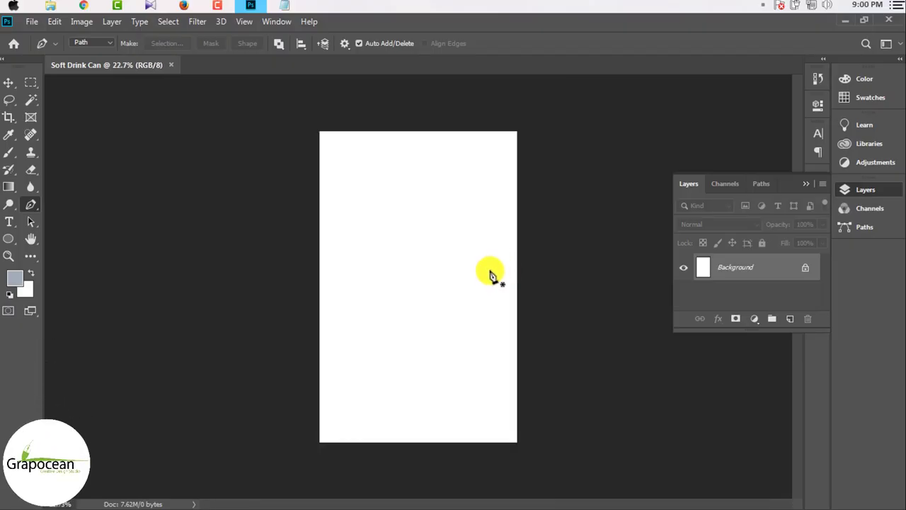
# - On a new layer, draw a Rectangle 1 shape from corner to corner so it spans the whole canvas
pyautogui.rightClick(8, 239)
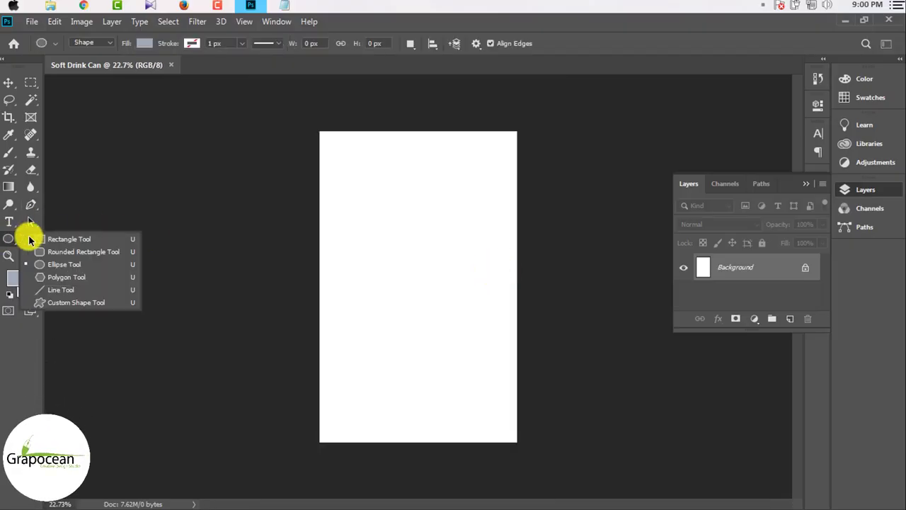
pyautogui.click(57, 238)
pyautogui.click(790, 320)
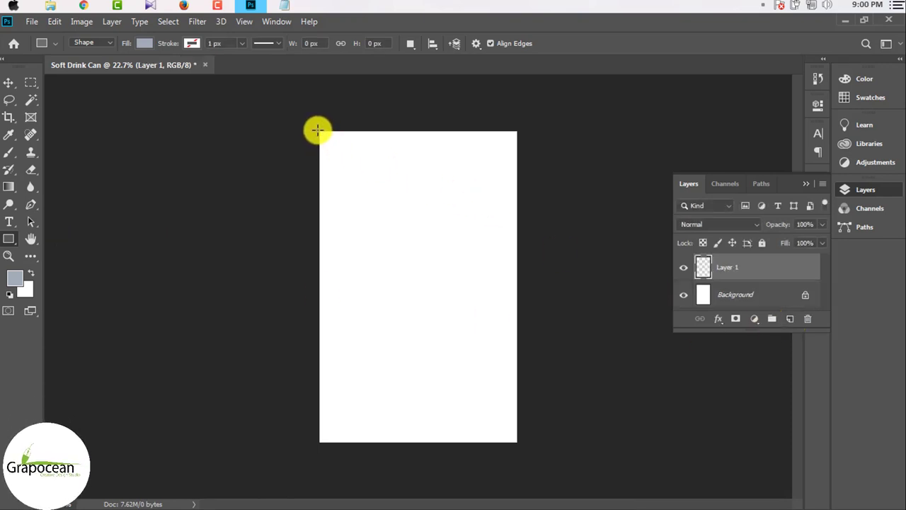
pyautogui.moveTo(319, 131); pyautogui.dragTo(518, 445)
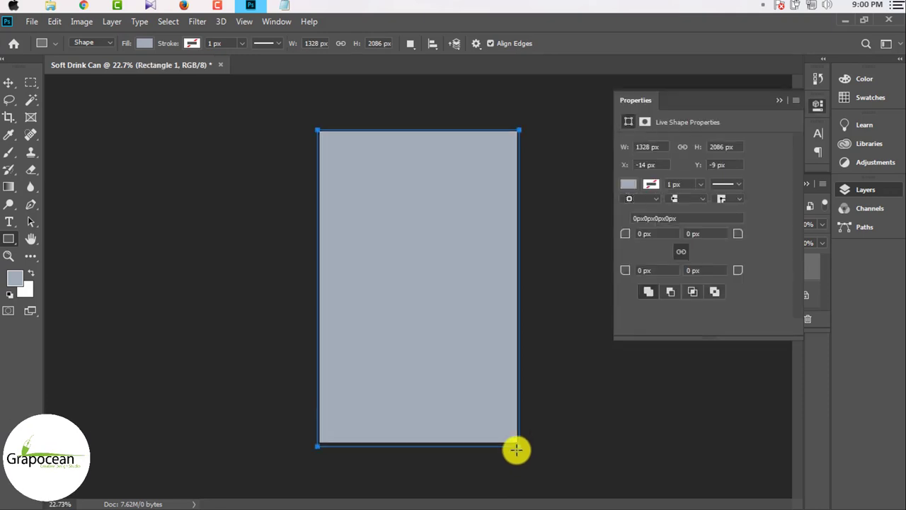
# - Fill the rectangle with the Light Green swatch from the named swatch list
pyautogui.click(145, 43)
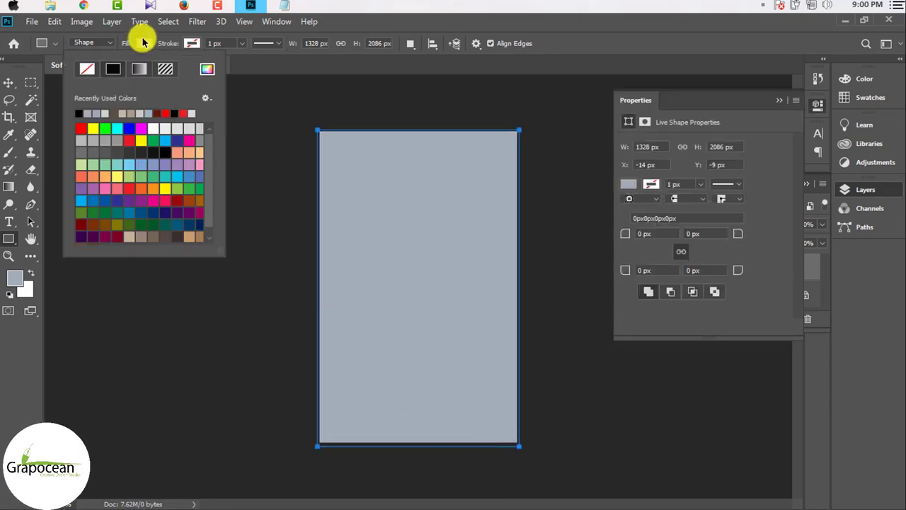
pyautogui.moveTo(209, 175); pyautogui.dragTo(214, 207)
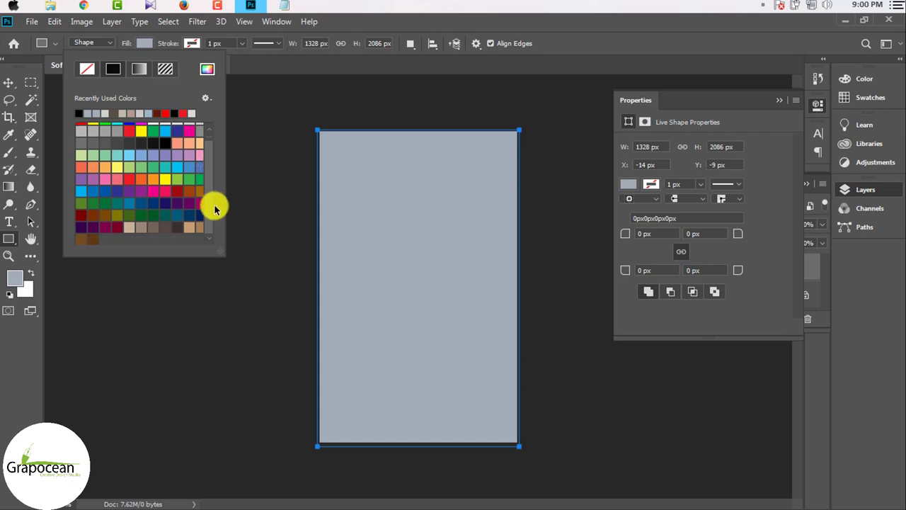
pyautogui.click(209, 103)
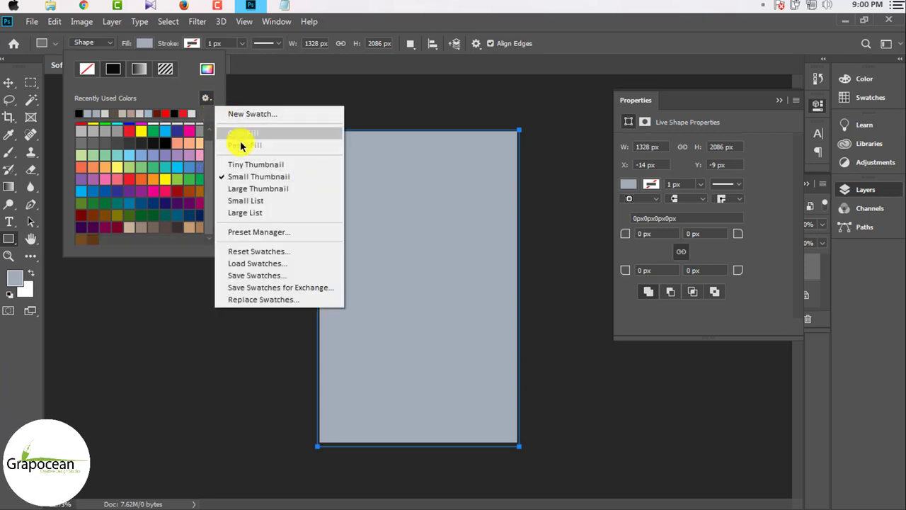
pyautogui.click(287, 216)
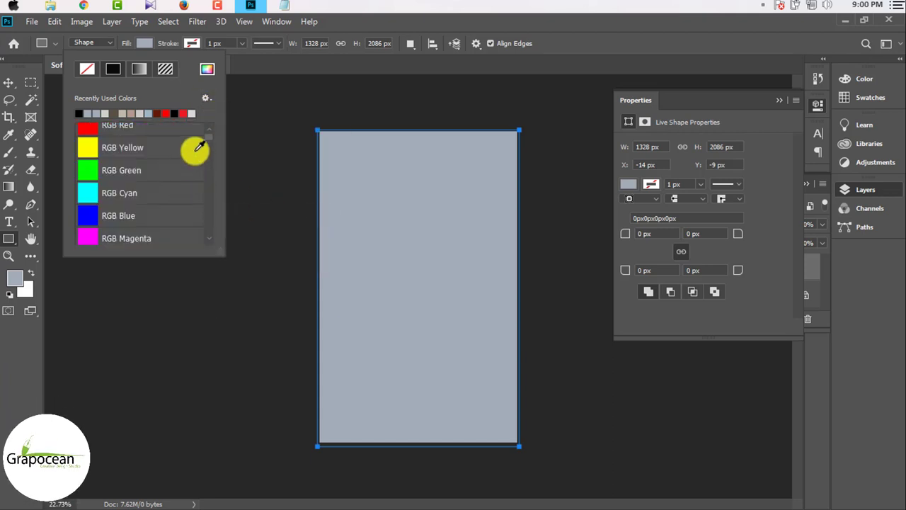
pyautogui.scroll(-2, 212, 146)
pyautogui.scroll(-3, 214, 150)
pyautogui.scroll(-1, 213, 155)
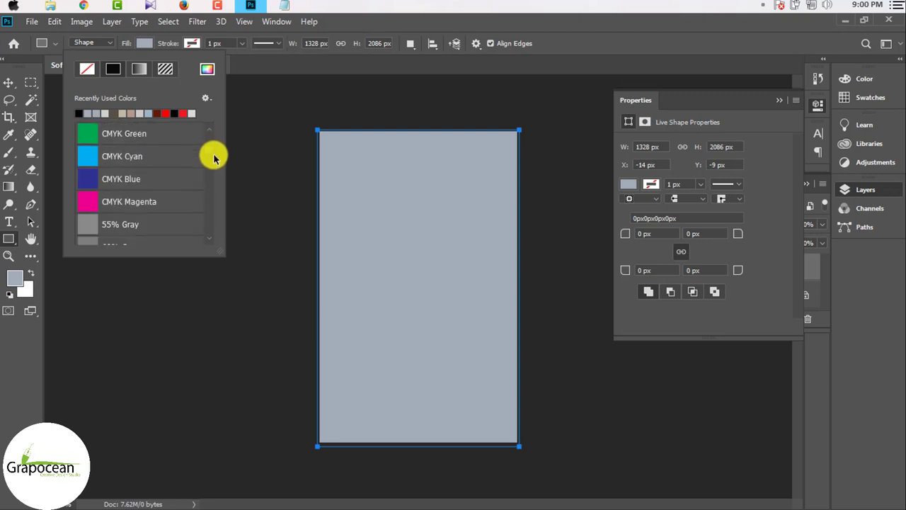
pyautogui.scroll(-3, 213, 158)
pyautogui.scroll(-5, 212, 166)
pyautogui.scroll(-5, 212, 172)
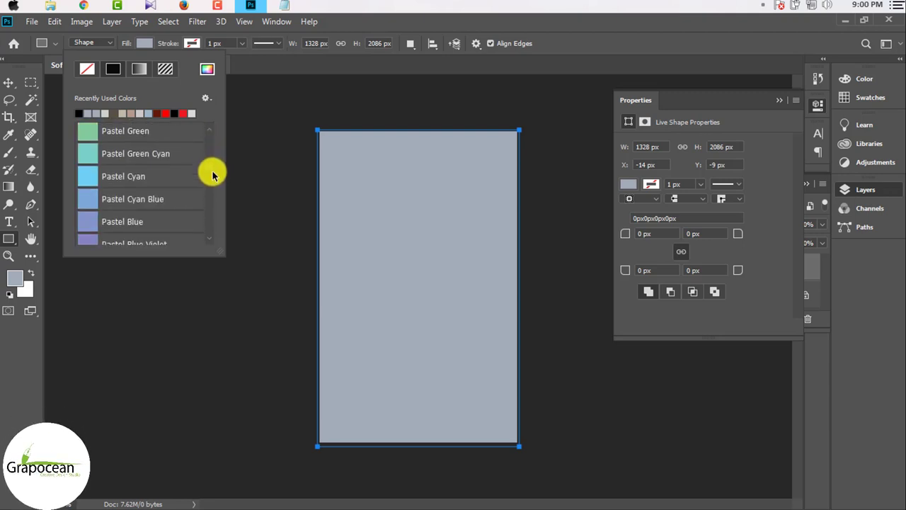
pyautogui.scroll(-4, 213, 177)
pyautogui.scroll(-4, 213, 179)
pyautogui.scroll(-3, 213, 181)
pyautogui.scroll(-1, 213, 184)
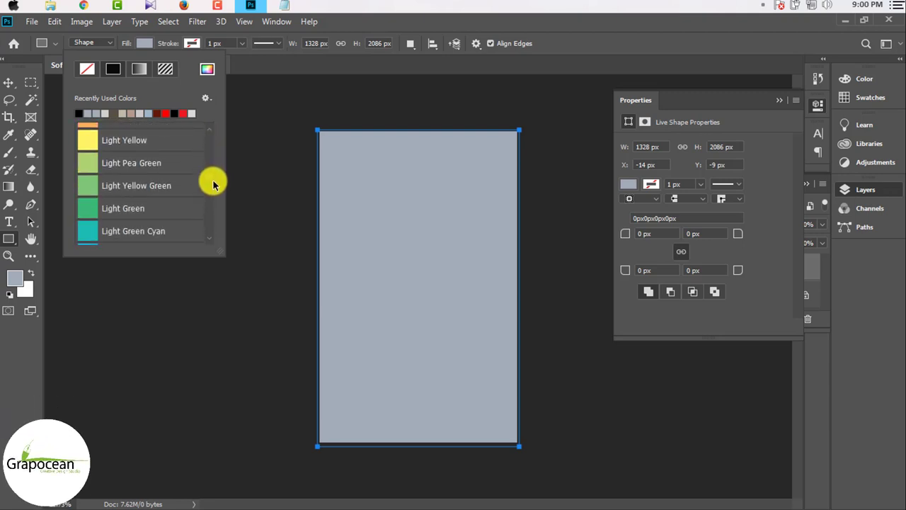
pyautogui.click(118, 213)
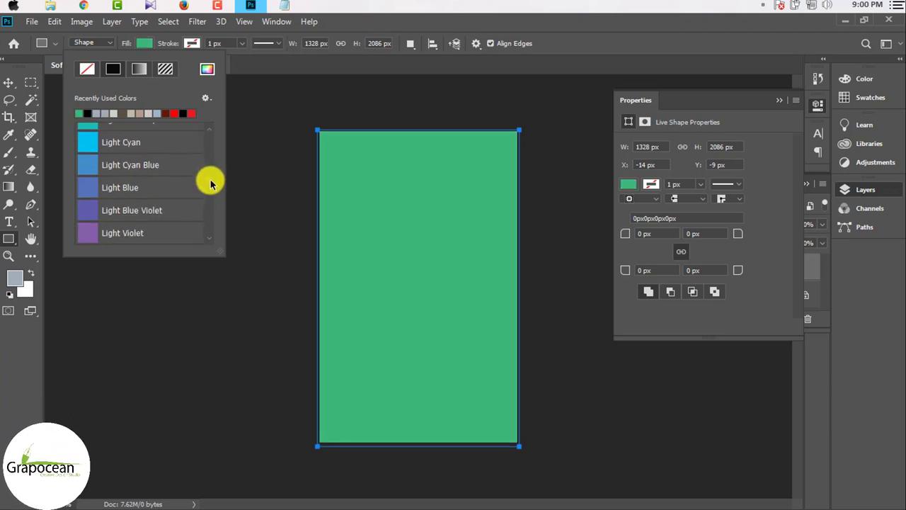
# - Change the rectangle's fill to very dark green #00361a in the full Color Picker
pyautogui.moveTo(210, 180); pyautogui.dragTo(210, 175)
pyautogui.click(148, 47)
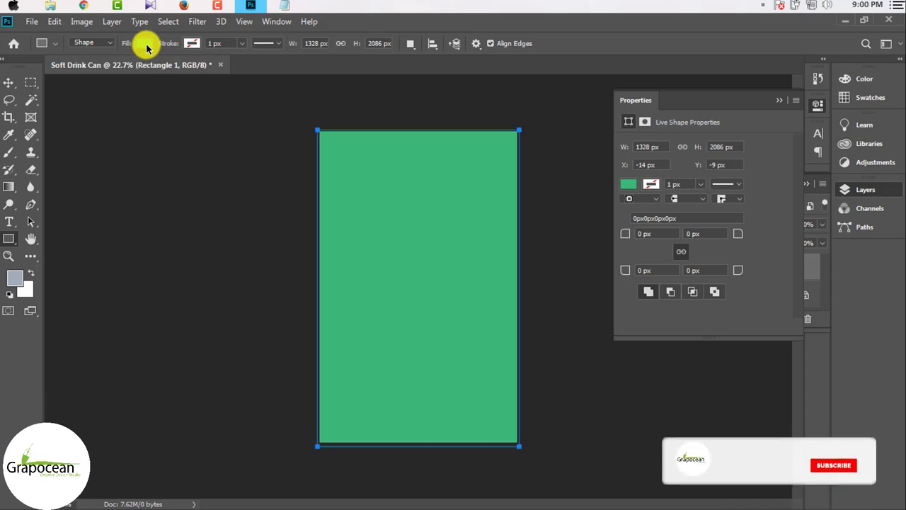
pyautogui.click(148, 48)
pyautogui.click(147, 47)
pyautogui.click(147, 47)
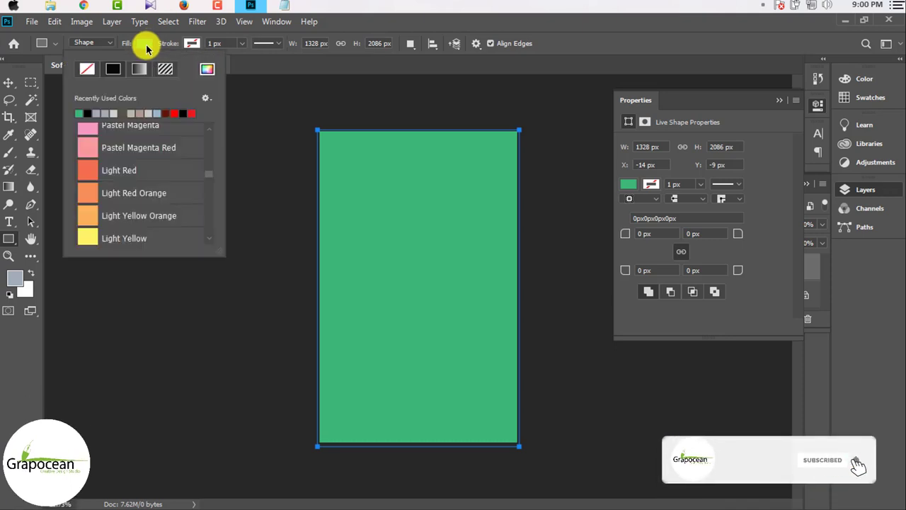
pyautogui.click(147, 48)
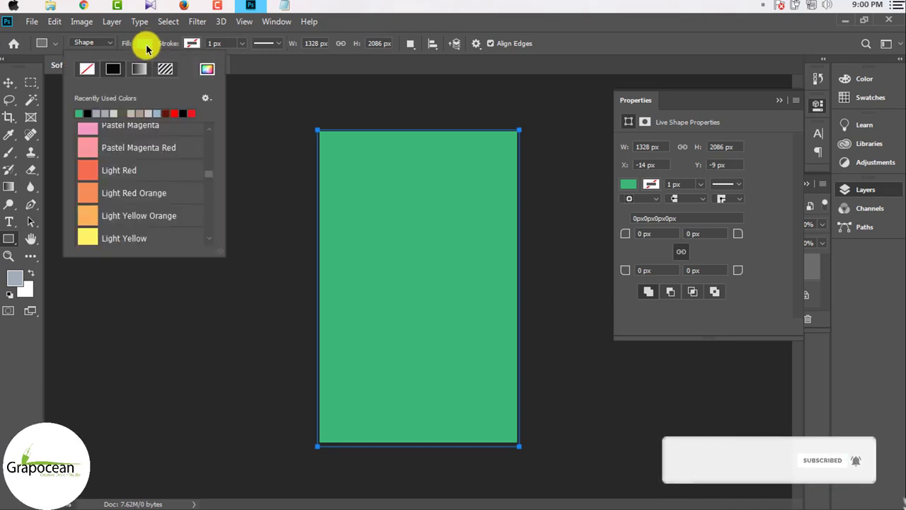
pyautogui.click(628, 185)
pyautogui.click(628, 186)
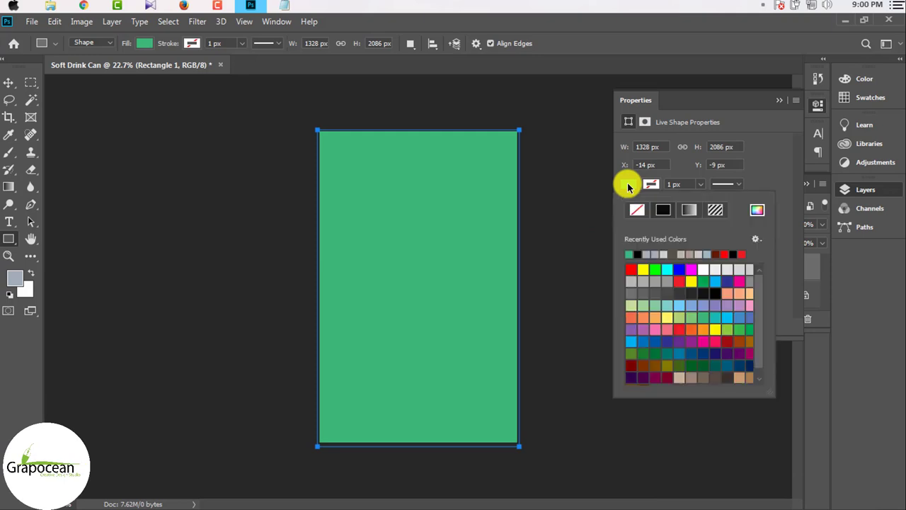
pyautogui.click(628, 185)
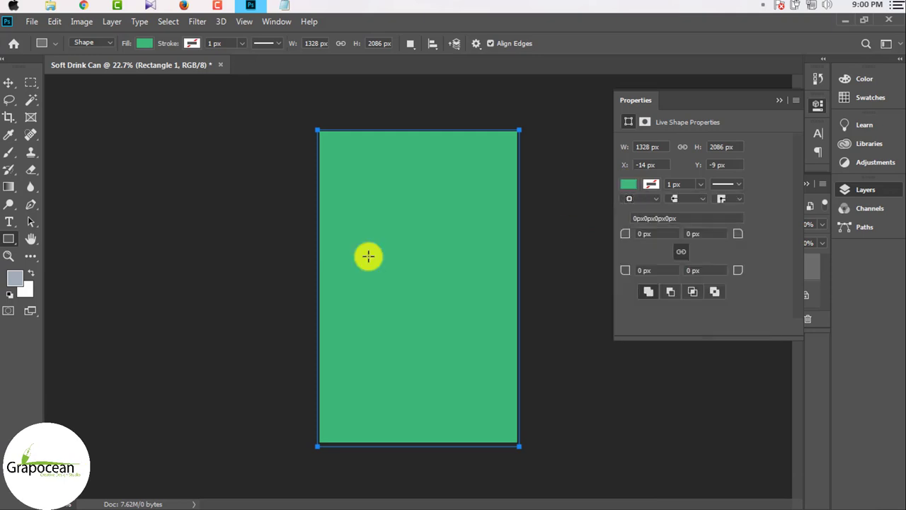
pyautogui.click(141, 45)
pyautogui.click(141, 46)
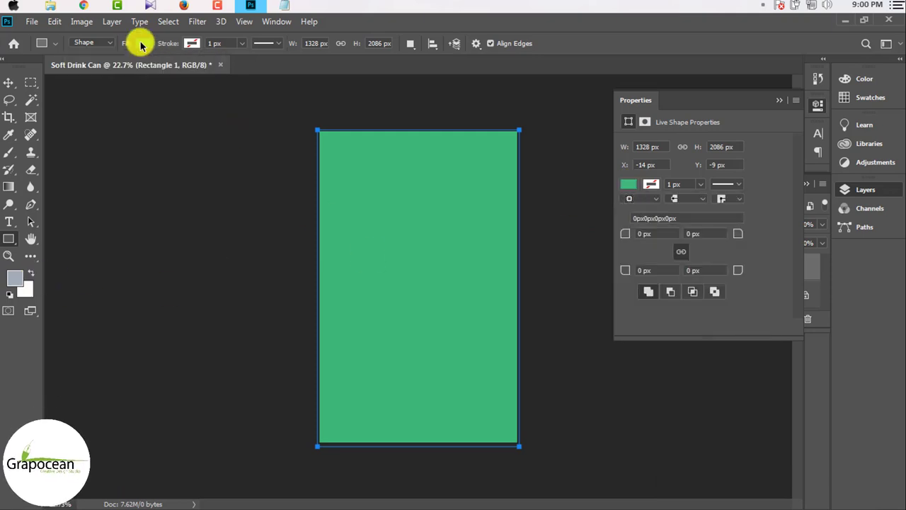
pyautogui.click(207, 69)
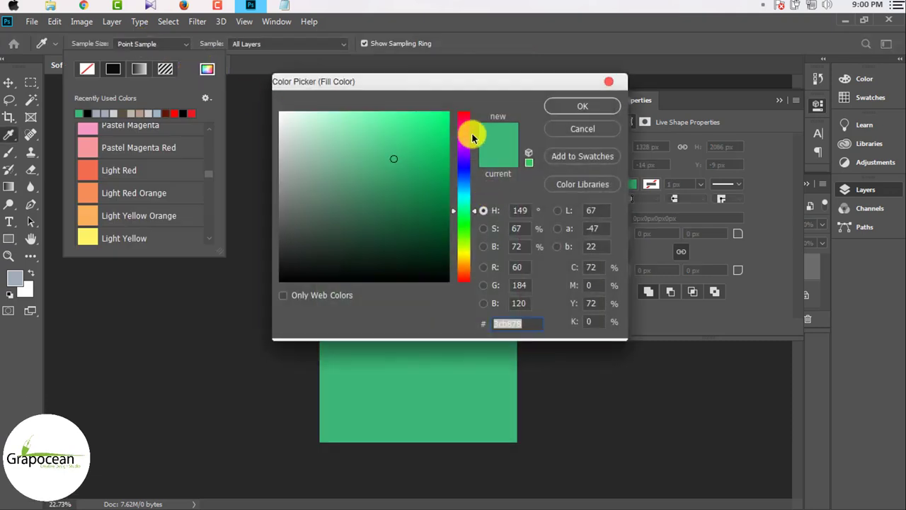
pyautogui.moveTo(477, 83)
pyautogui.mouseDown()
pyautogui.moveTo(800, 311)
pyautogui.moveTo(767, 205)
pyautogui.mouseUp()
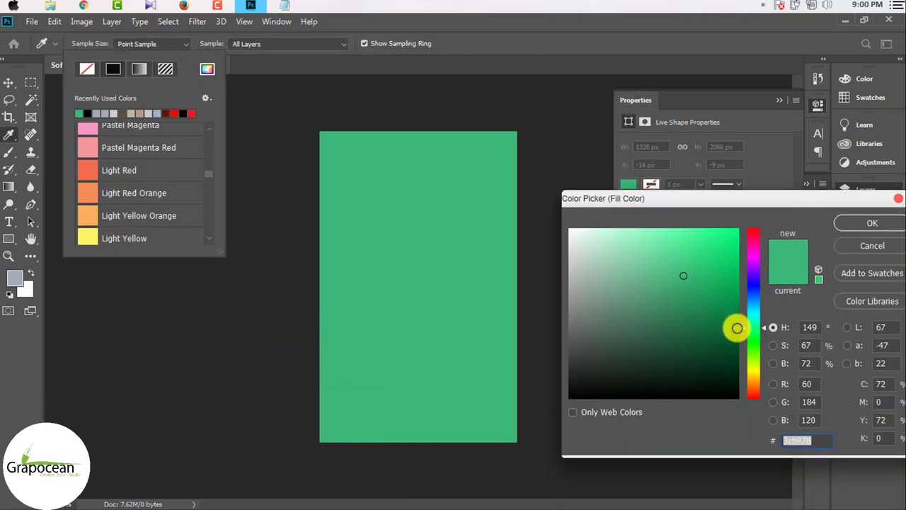
pyautogui.moveTo(749, 362); pyautogui.dragTo(749, 364)
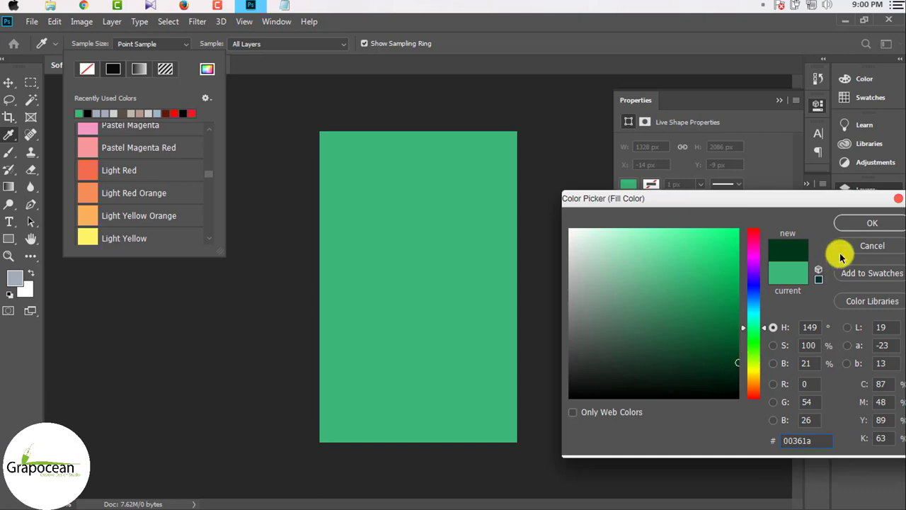
pyautogui.click(865, 227)
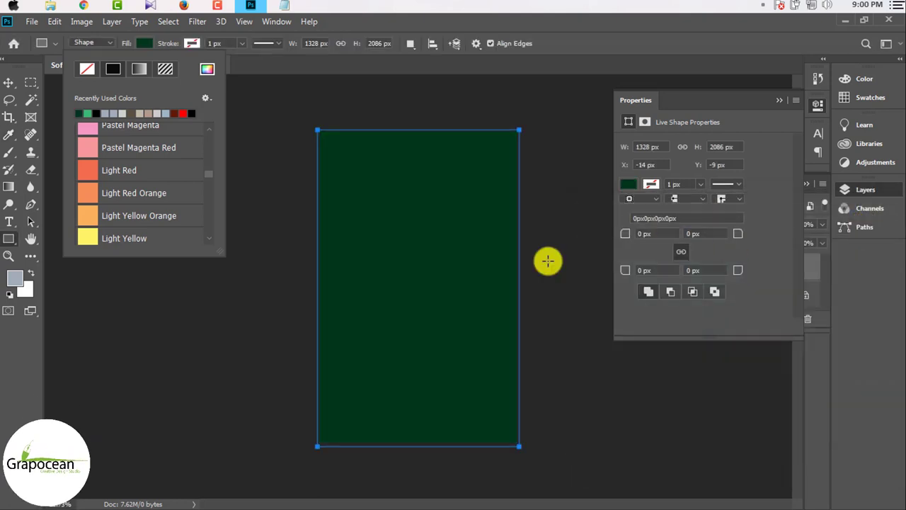
pyautogui.click(9, 79)
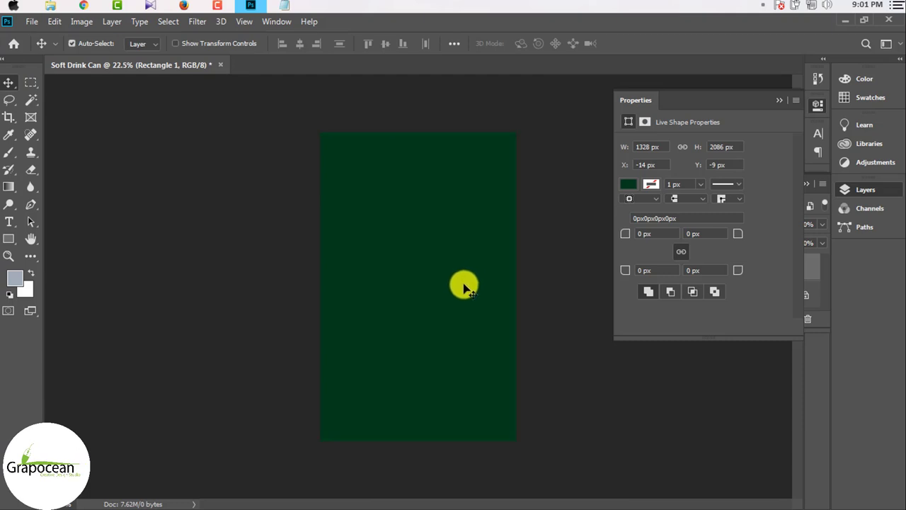
# - Open shutterstock-550013404.png from the Downloads folder as a new document
pyautogui.click(779, 100)
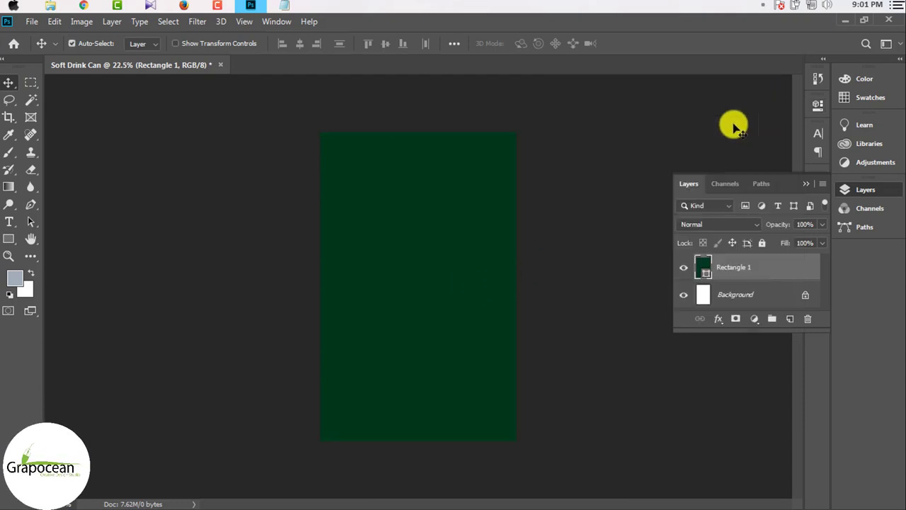
pyautogui.press('g')
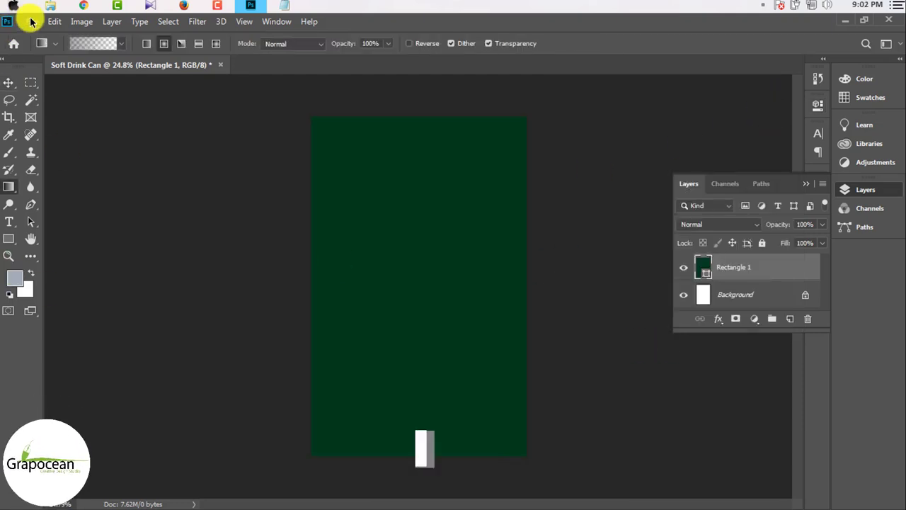
pyautogui.click(30, 22)
pyautogui.click(56, 47)
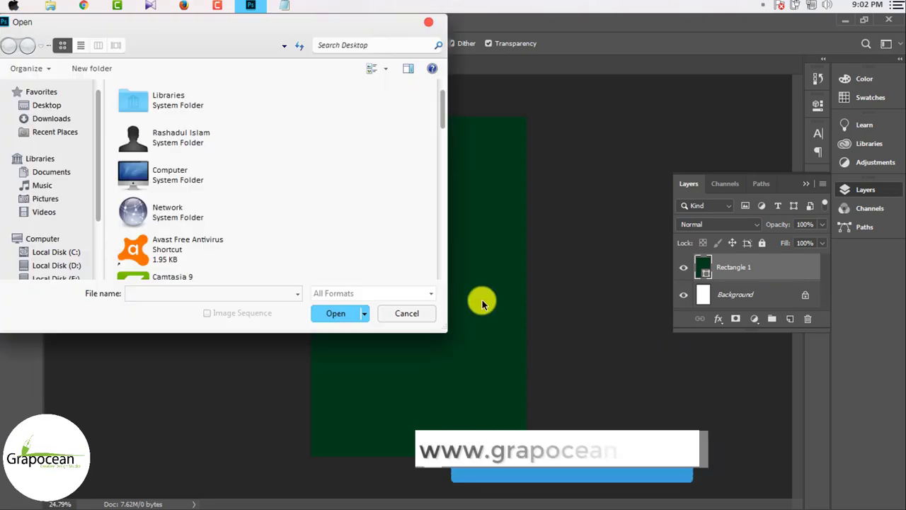
pyautogui.moveTo(445, 104); pyautogui.dragTo(461, 260)
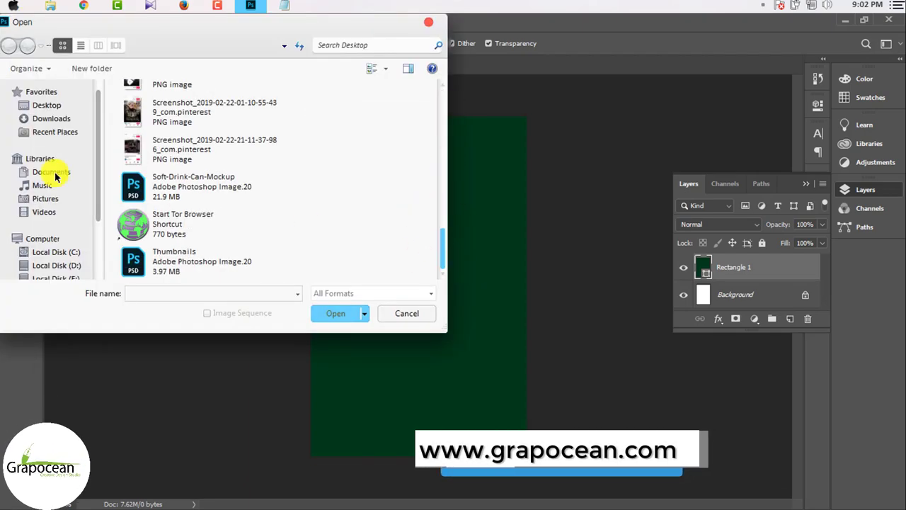
pyautogui.click(52, 119)
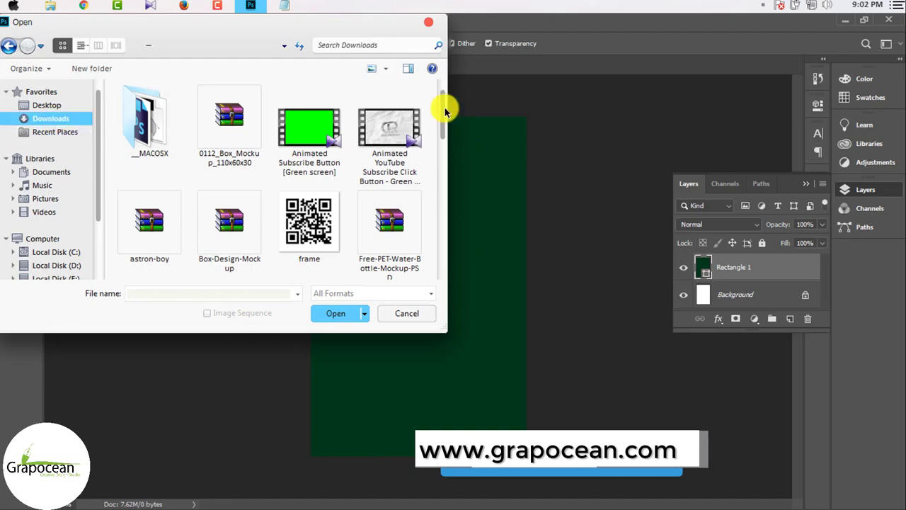
pyautogui.moveTo(444, 113); pyautogui.dragTo(455, 262)
pyautogui.click(228, 106)
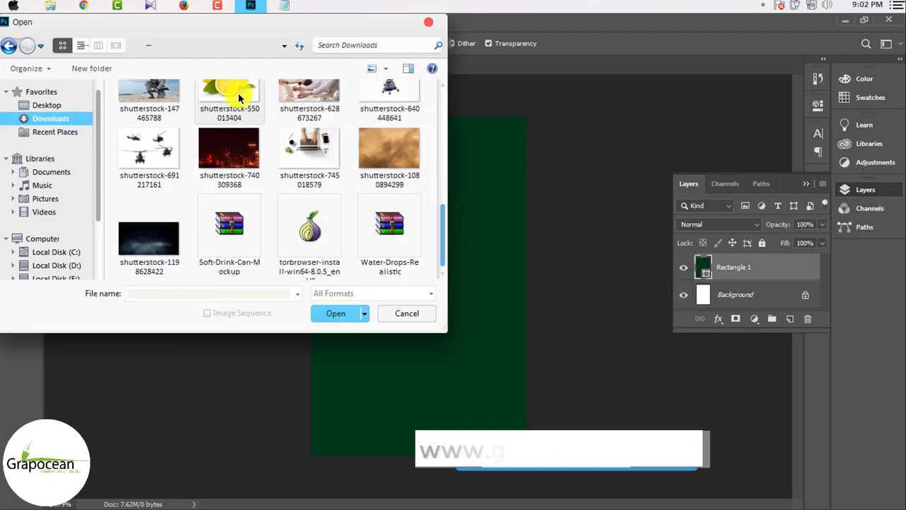
pyautogui.click(342, 313)
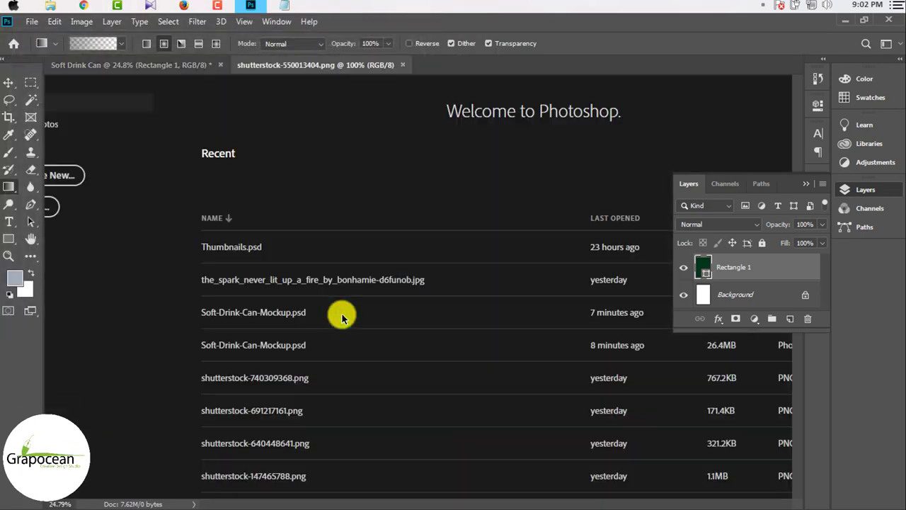
pyautogui.scroll(2, 350, 311)
pyautogui.scroll(-3, 319, 298)
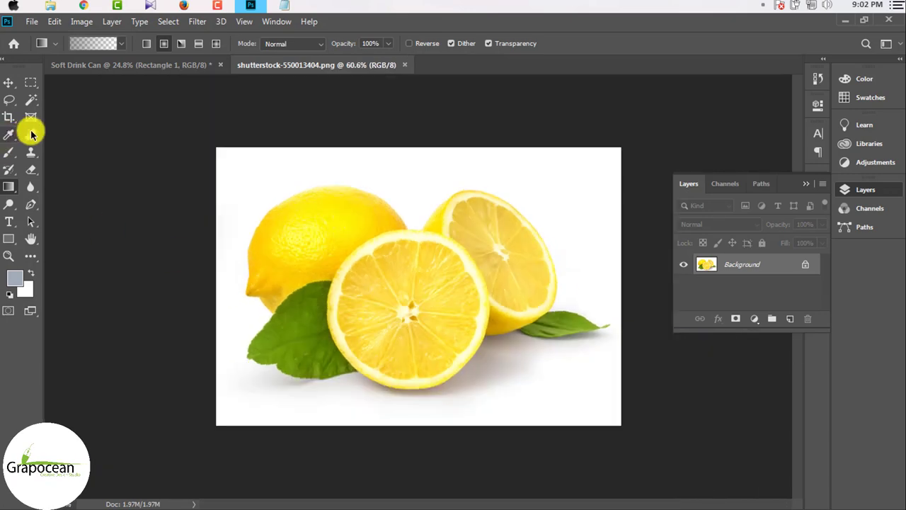
# - Select the white background with the Magic Wand, unlock the layer, and delete it
pyautogui.click(30, 99)
pyautogui.rightClick(30, 100)
pyautogui.click(78, 111)
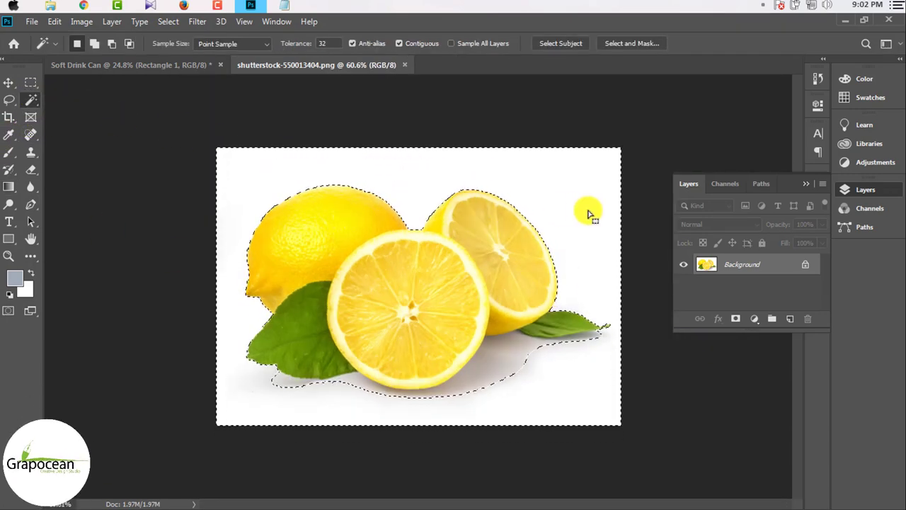
pyautogui.hotkey('ctrl', 'd')
pyautogui.click(414, 184)
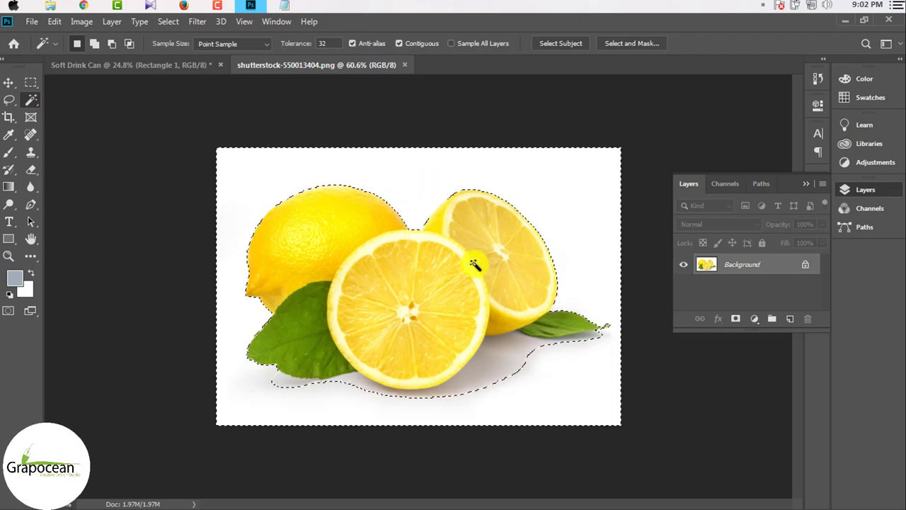
pyautogui.click(805, 264)
pyautogui.press('Delete')
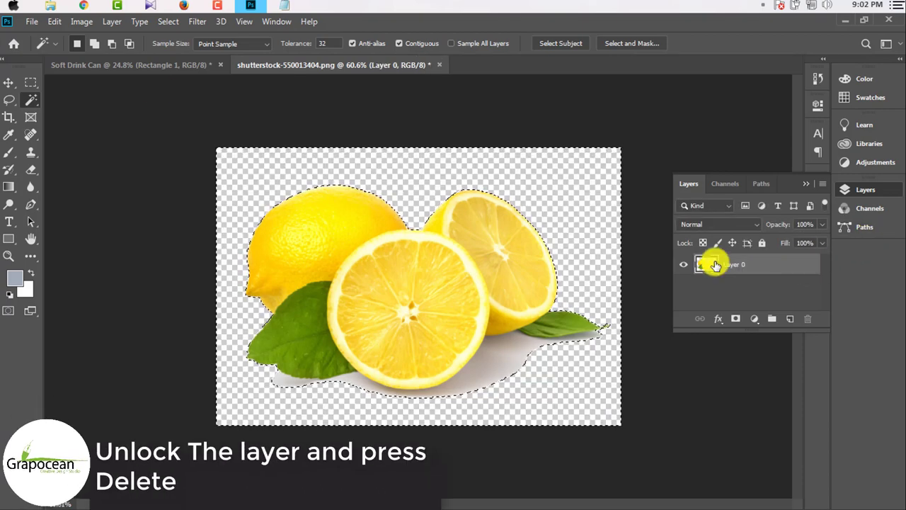
# - Deselect and zoom in on the lemons to inspect the leftover grey shadow
pyautogui.click(31, 83)
pyautogui.click(278, 294)
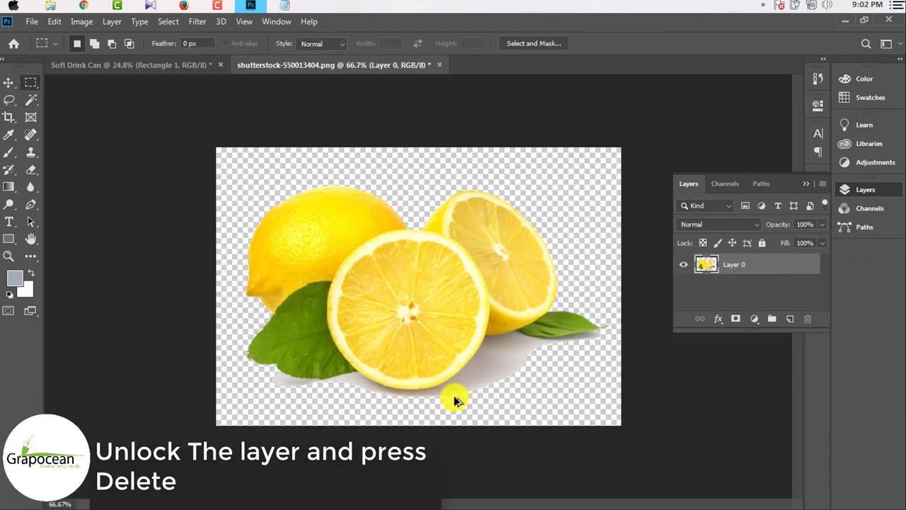
pyautogui.hotkey('ctrl', '+')
pyautogui.hotkey('ctrl', '+')
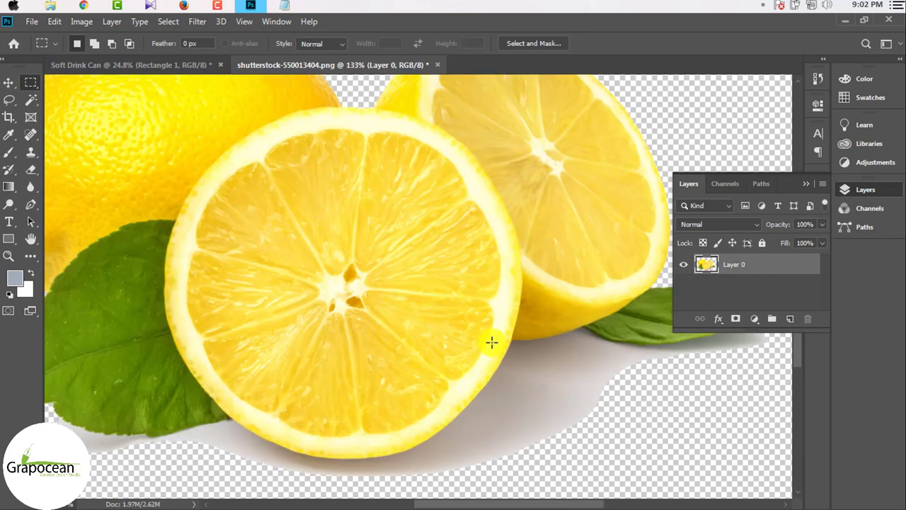
pyautogui.scroll(-3, 492, 342)
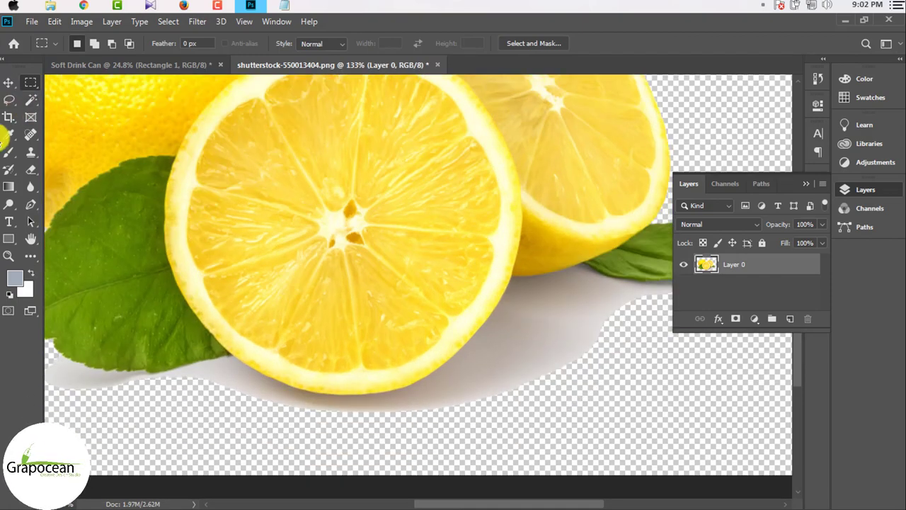
pyautogui.click(32, 100)
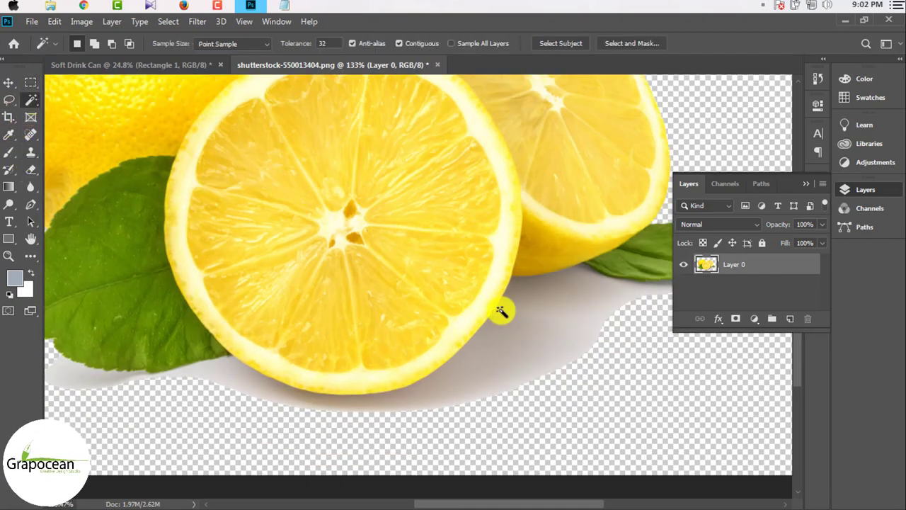
pyautogui.scroll(-3, 533, 326)
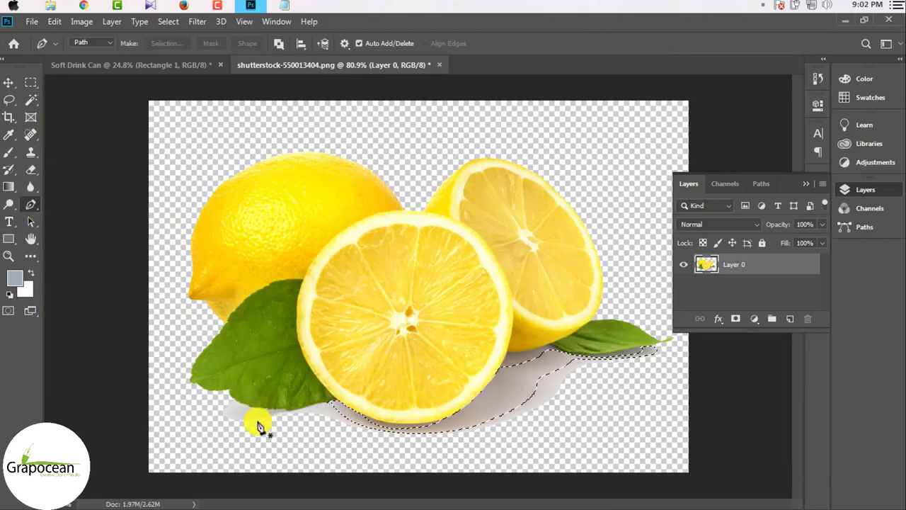
pyautogui.click(284, 433)
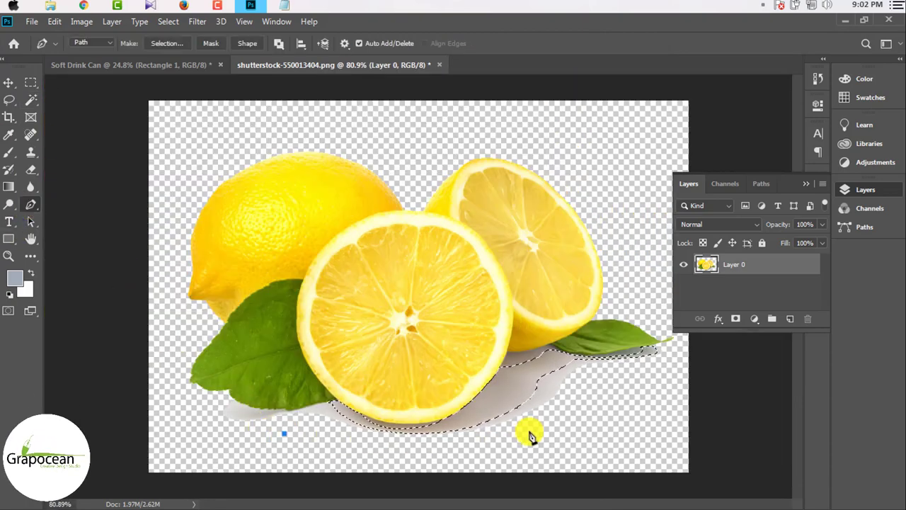
pyautogui.click(31, 82)
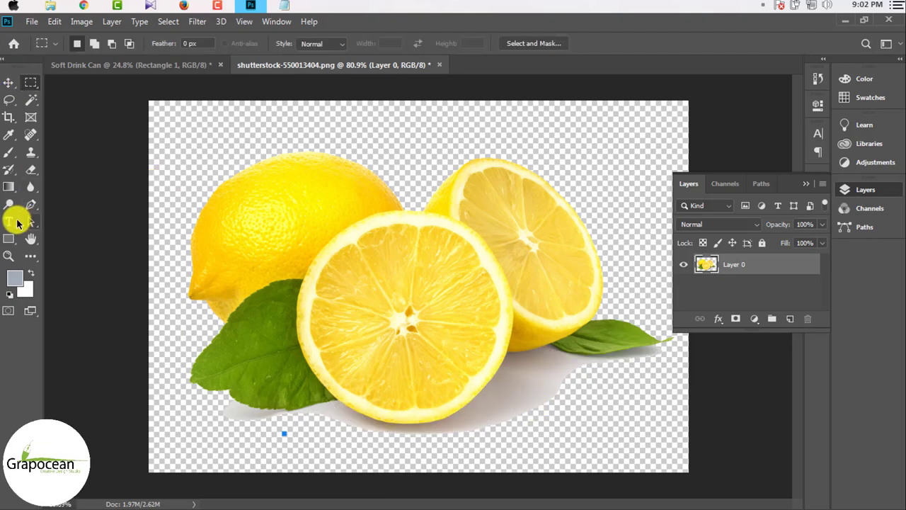
# - Start a Pen path along the leaf's lower edge
pyautogui.click(30, 205)
pyautogui.scroll(2, 298, 429)
pyautogui.scroll(2, 241, 396)
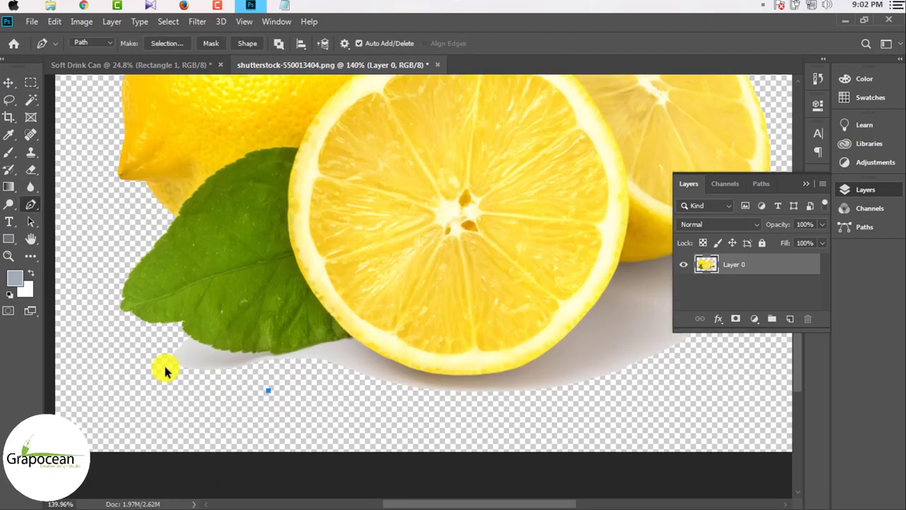
pyautogui.scroll(1, 184, 347)
pyautogui.scroll(2, 193, 333)
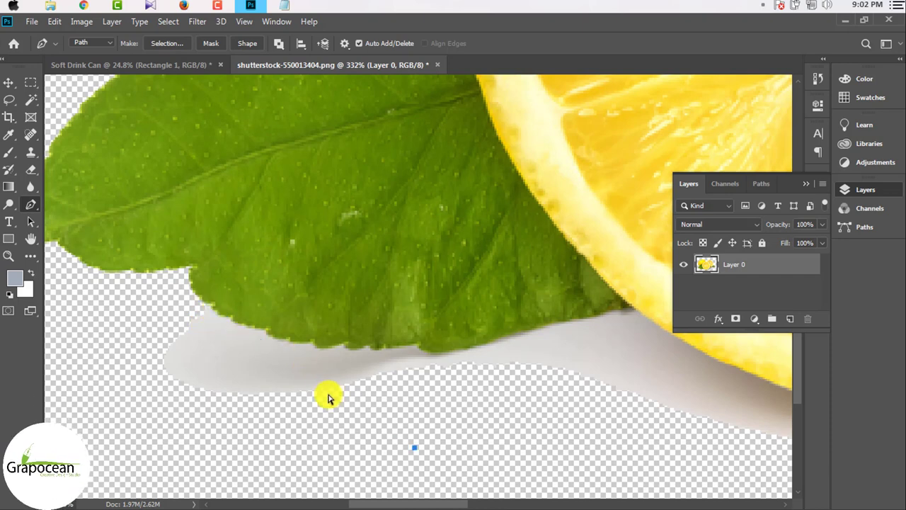
pyautogui.scroll(1, 217, 314)
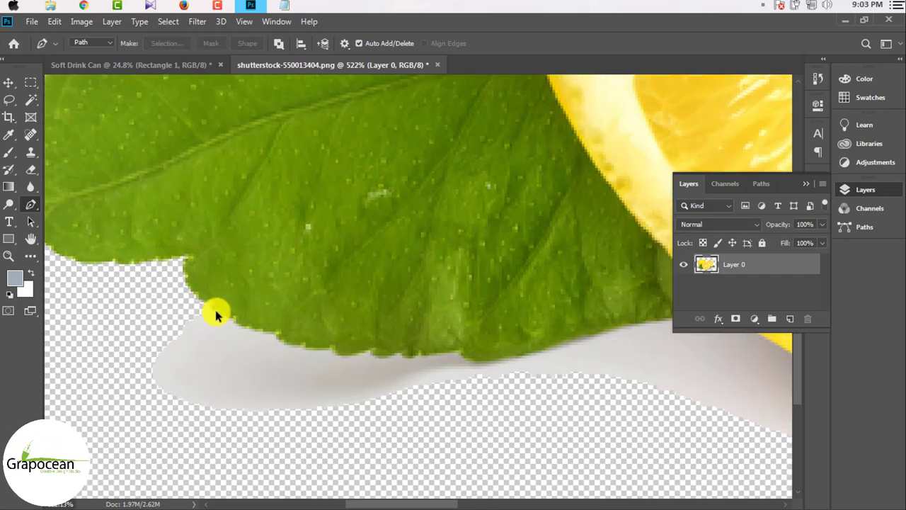
pyautogui.scroll(1, 216, 313)
pyautogui.scroll(1, 212, 297)
pyautogui.click(200, 278)
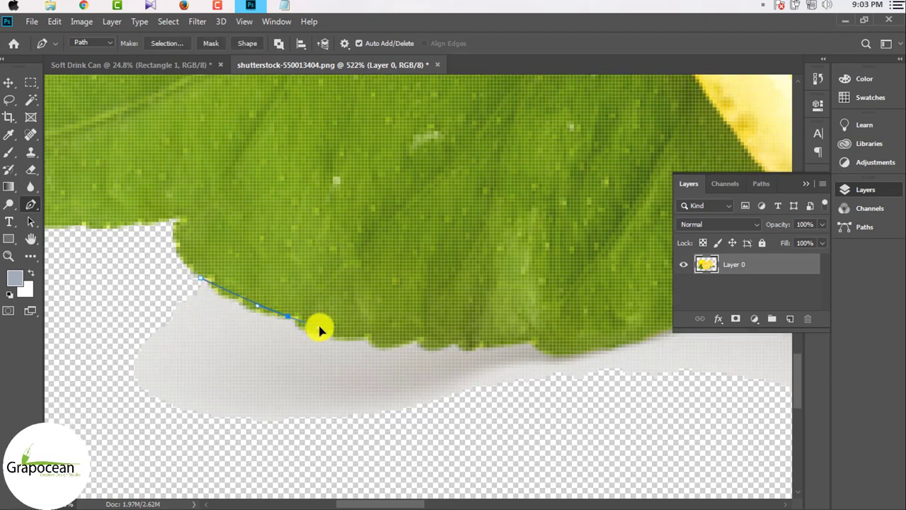
pyautogui.click(270, 313)
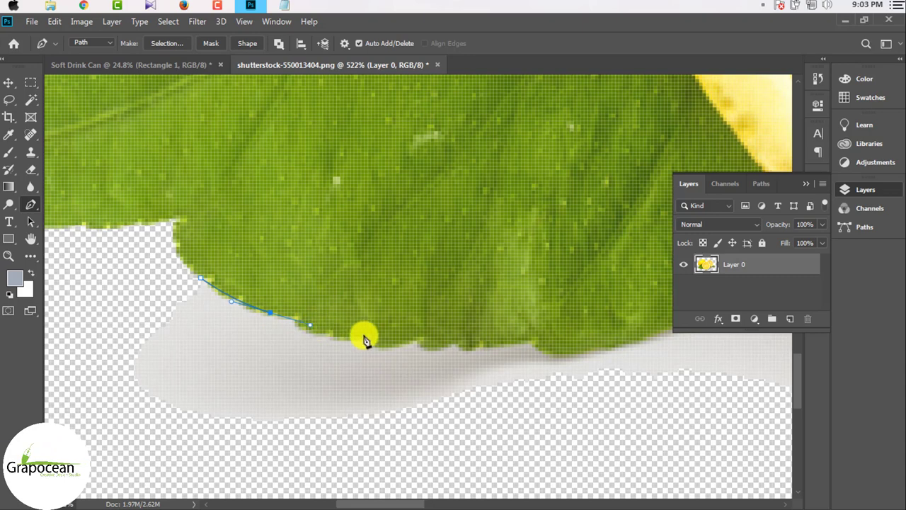
pyautogui.moveTo(465, 340); pyautogui.dragTo(501, 340)
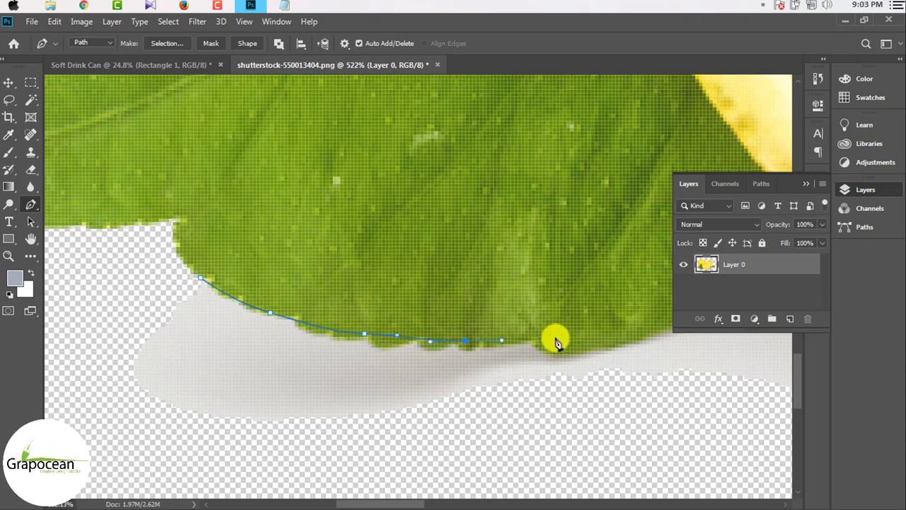
pyautogui.moveTo(609, 347); pyautogui.dragTo(425, 352)
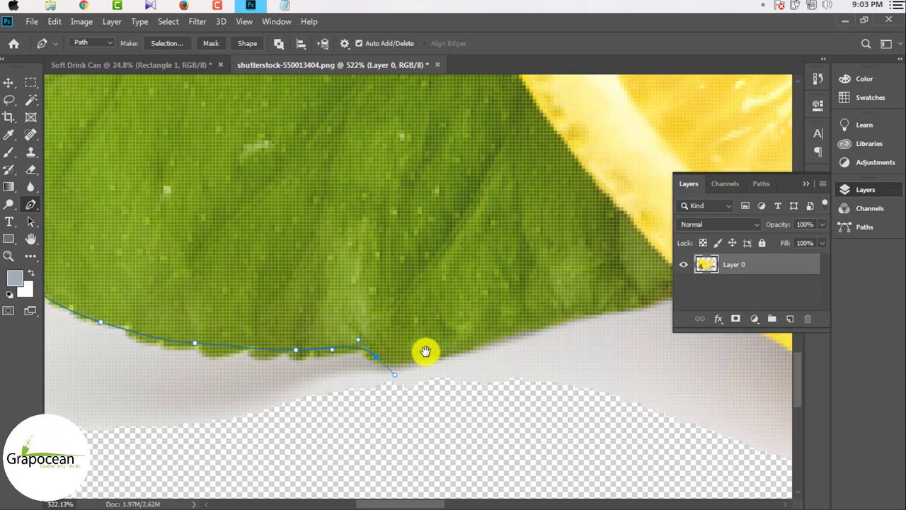
pyautogui.moveTo(560, 311); pyautogui.dragTo(389, 347)
pyautogui.click(478, 327)
# - Extend the path to where lemon meets leaf, adjusting and undoing points near the leaf tip
pyautogui.scroll(-3, 439, 381)
pyautogui.scroll(2, 516, 327)
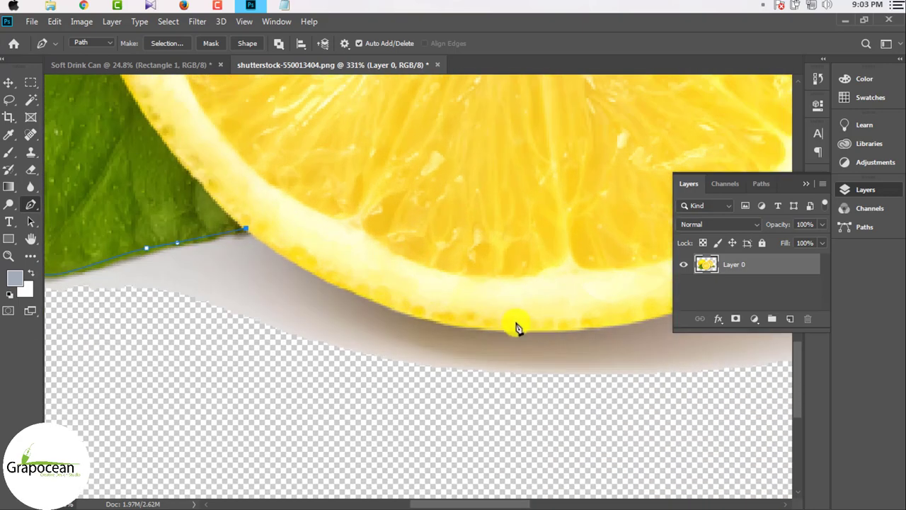
pyautogui.scroll(-2, 411, 344)
pyautogui.scroll(1, 517, 237)
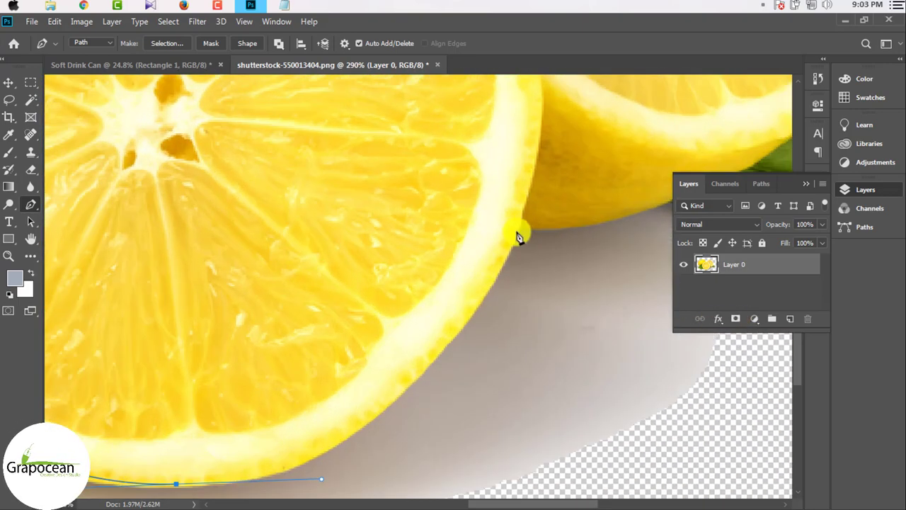
pyautogui.scroll(1, 582, 84)
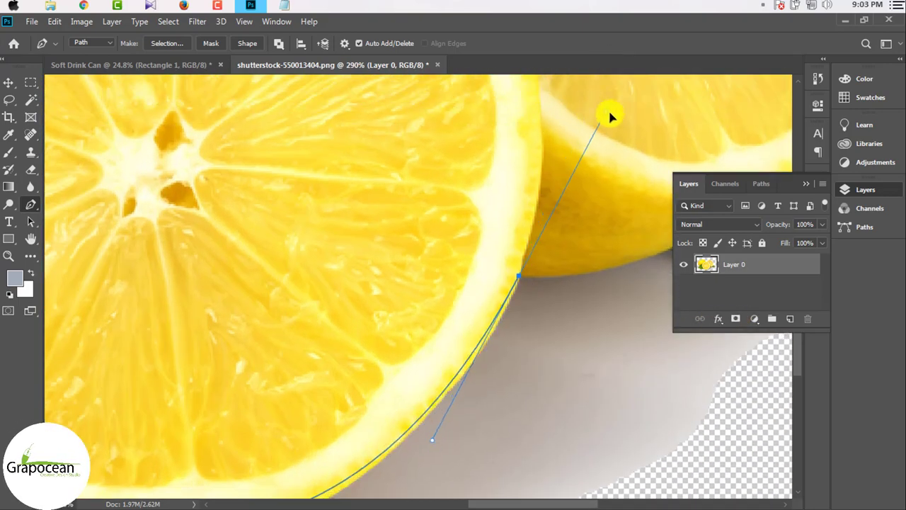
pyautogui.keyDown('alt'); pyautogui.click(522, 277); pyautogui.keyUp('alt')
pyautogui.scroll(-3, 511, 305)
pyautogui.scroll(5, 607, 314)
pyautogui.scroll(5, 477, 309)
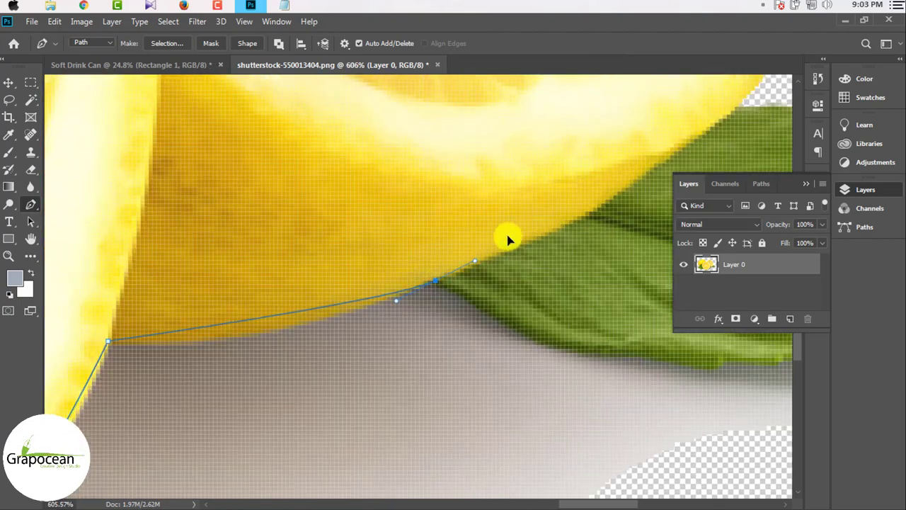
pyautogui.moveTo(435, 281); pyautogui.dragTo(646, 182)
pyautogui.scroll(-5, 350, 220)
pyautogui.click(269, 257)
pyautogui.hscroll(5, 269, 257)
pyautogui.scroll(-3, 546, 223)
pyautogui.scroll(3, 536, 243)
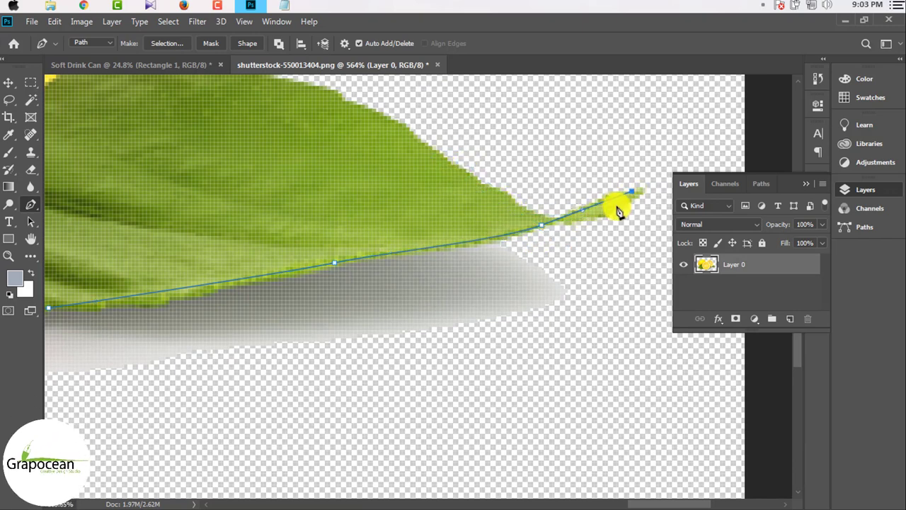
pyautogui.hotkey('ctrl', 'z')
pyautogui.hotkey('ctrl', 'z')
pyautogui.hotkey('ctrl', 'z')
# - Curve the path over the right and left lemons down to the leaf's bottom edge, leaving out the shadow
pyautogui.scroll(2, 567, 233)
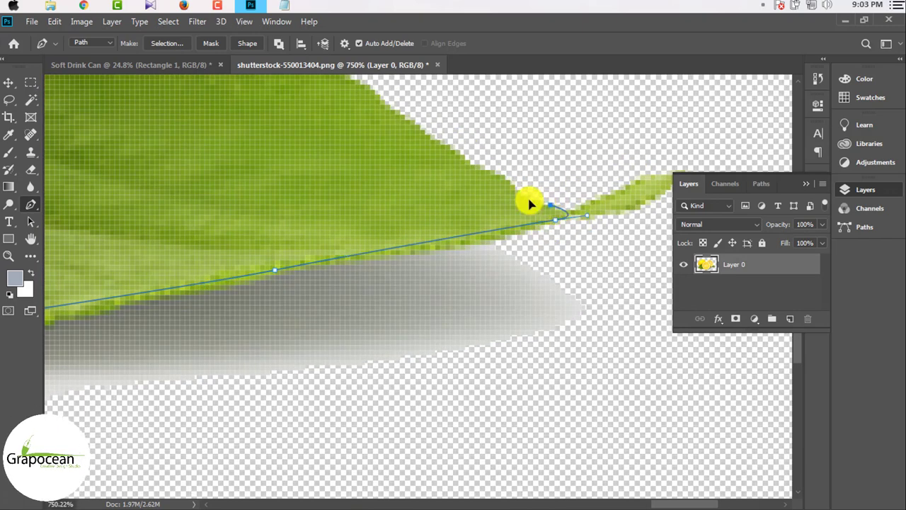
pyautogui.hotkey('ctrl', 'shift', 'z')
pyautogui.scroll(-3, 463, 159)
pyautogui.scroll(-2, 491, 208)
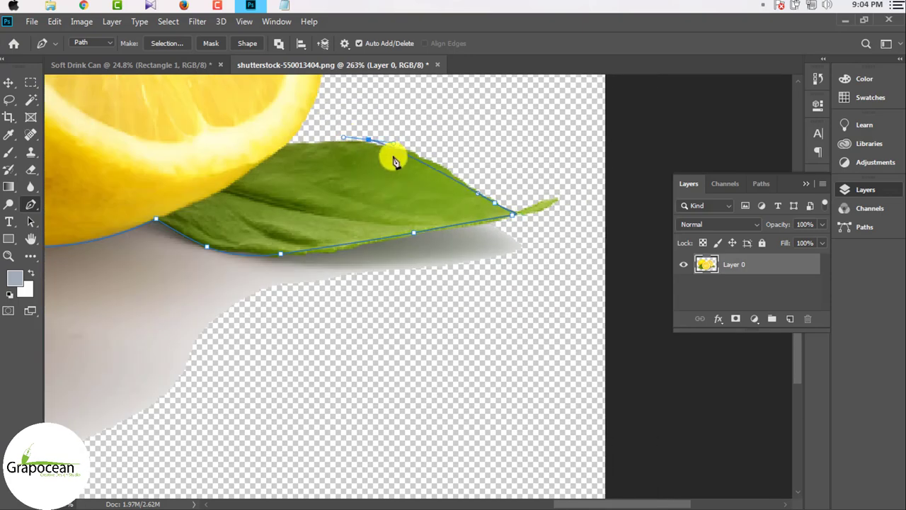
pyautogui.scroll(2, 288, 149)
pyautogui.scroll(-3, 347, 149)
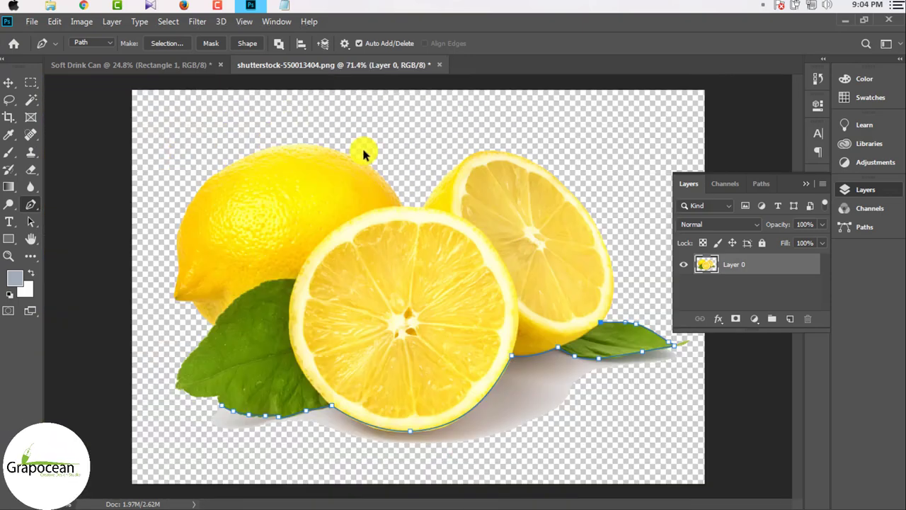
pyautogui.moveTo(467, 172)
pyautogui.mouseDown()
pyautogui.moveTo(363, 167)
pyautogui.moveTo(303, 115)
pyautogui.mouseUp()
pyautogui.moveTo(234, 206); pyautogui.dragTo(221, 246)
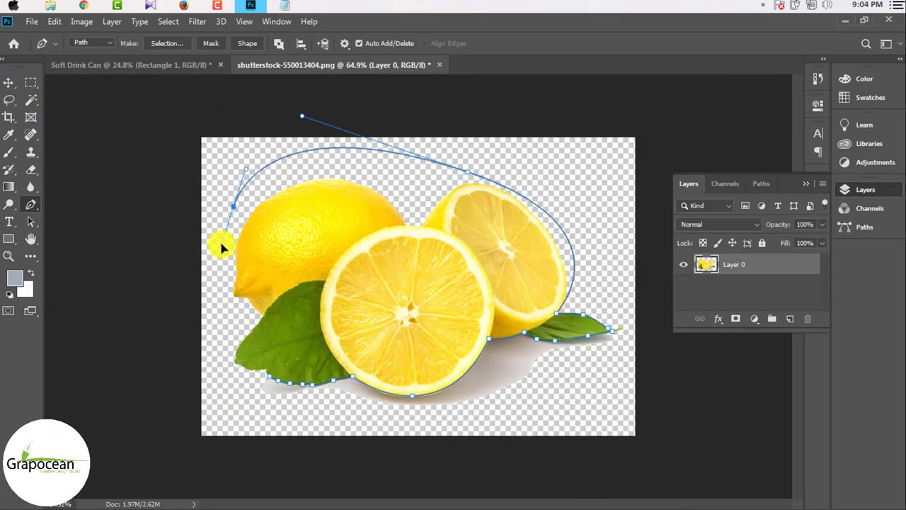
pyautogui.moveTo(238, 384); pyautogui.dragTo(238, 383)
pyautogui.scroll(5, 241, 375)
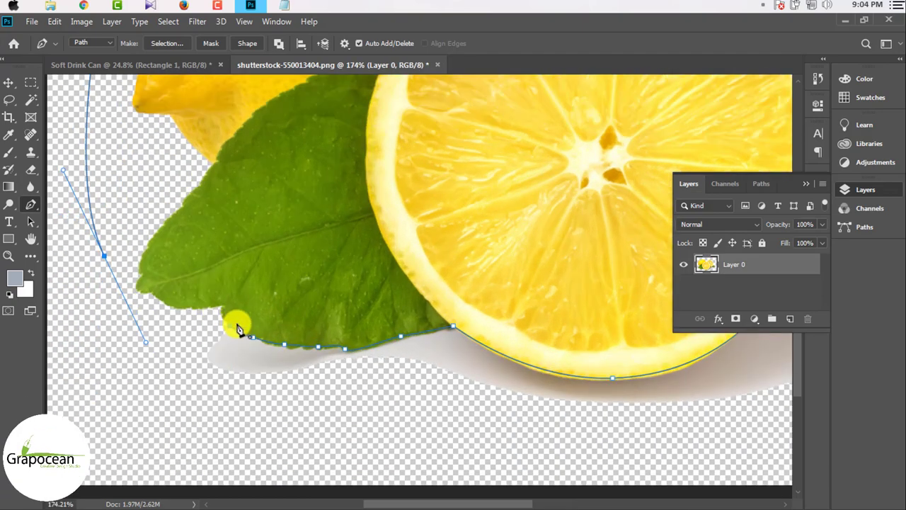
pyautogui.moveTo(230, 326); pyautogui.dragTo(255, 334)
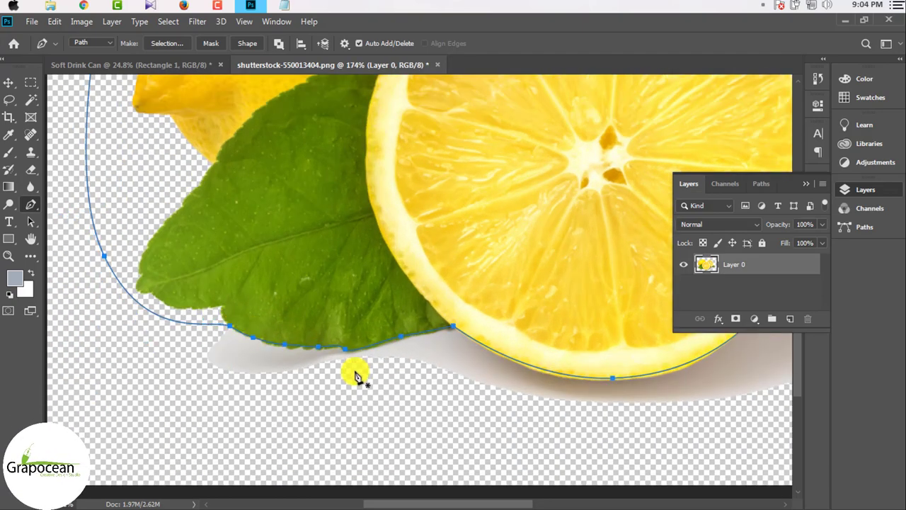
pyautogui.scroll(-2, 300, 268)
pyautogui.scroll(-3, 300, 268)
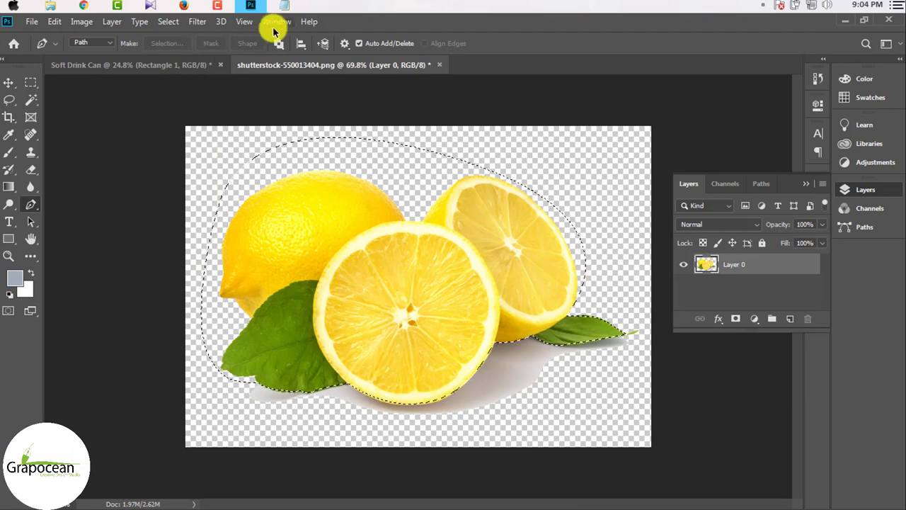
# - In Select and Mask, set Transparency to 100%, enable High Quality Preview, and refine the edges
pyautogui.click(173, 26)
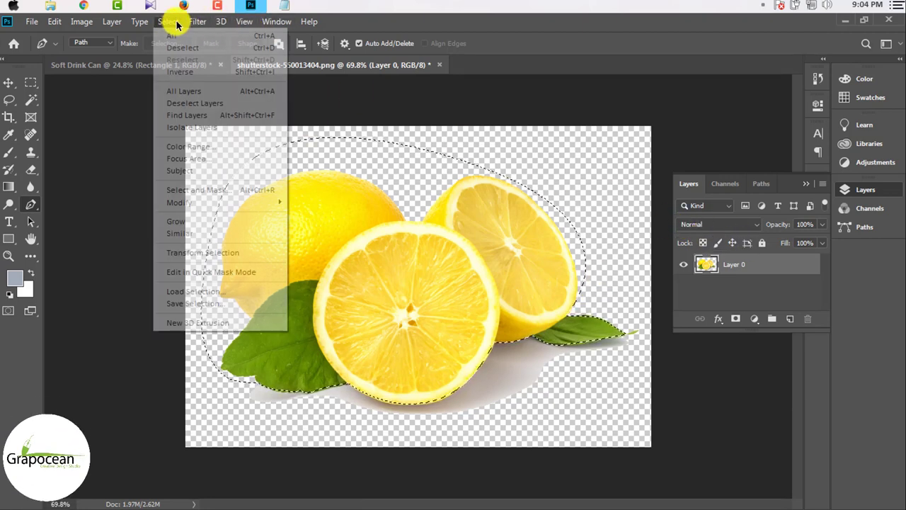
pyautogui.click(216, 191)
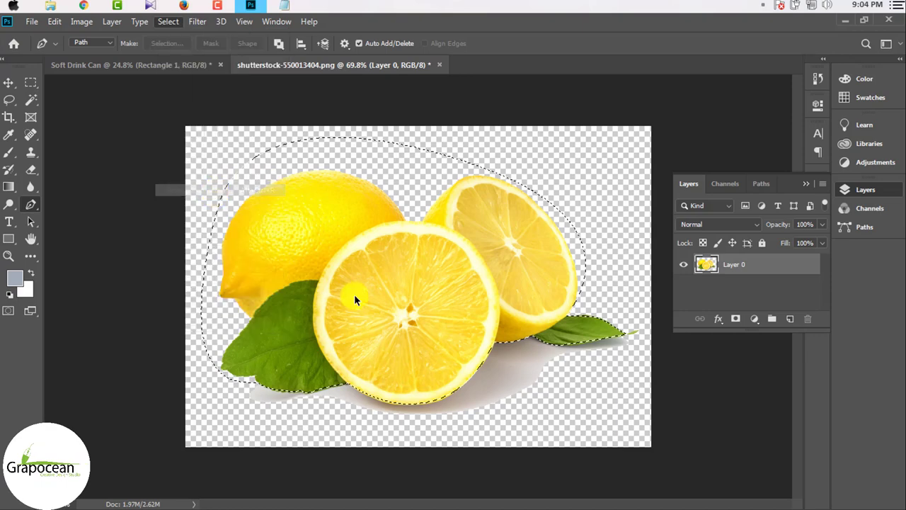
pyautogui.scroll(2, 453, 407)
pyautogui.scroll(1, 443, 412)
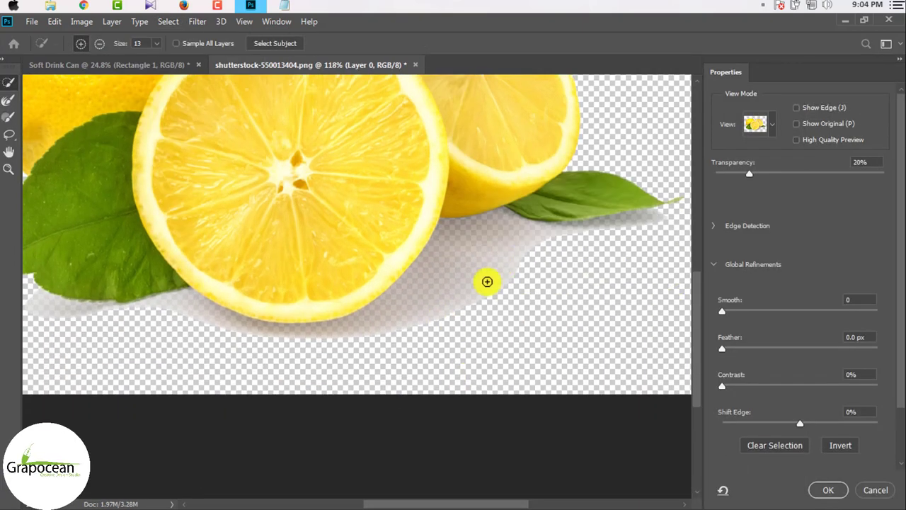
pyautogui.scroll(1, 548, 218)
pyautogui.scroll(1, 567, 219)
pyautogui.moveTo(749, 175); pyautogui.dragTo(899, 181)
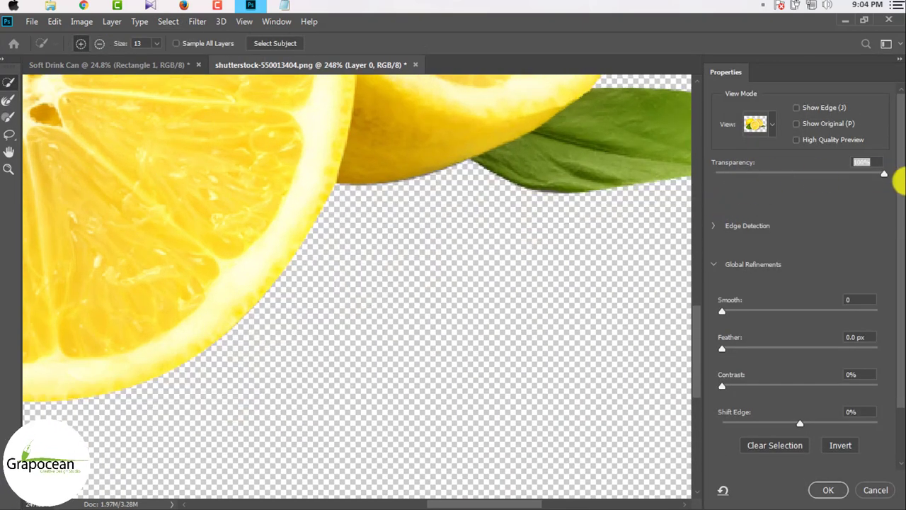
pyautogui.moveTo(486, 160)
pyautogui.mouseDown()
pyautogui.moveTo(519, 172)
pyautogui.moveTo(491, 156)
pyautogui.mouseUp()
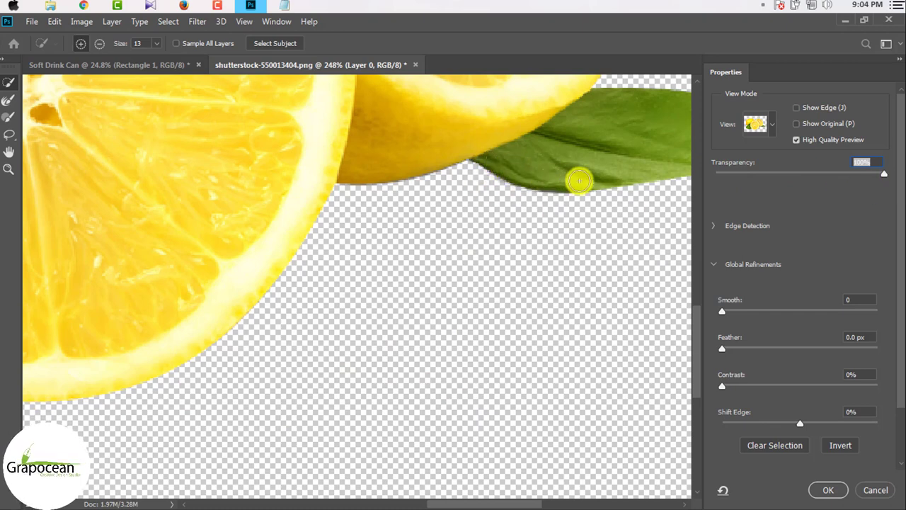
pyautogui.press('alt')
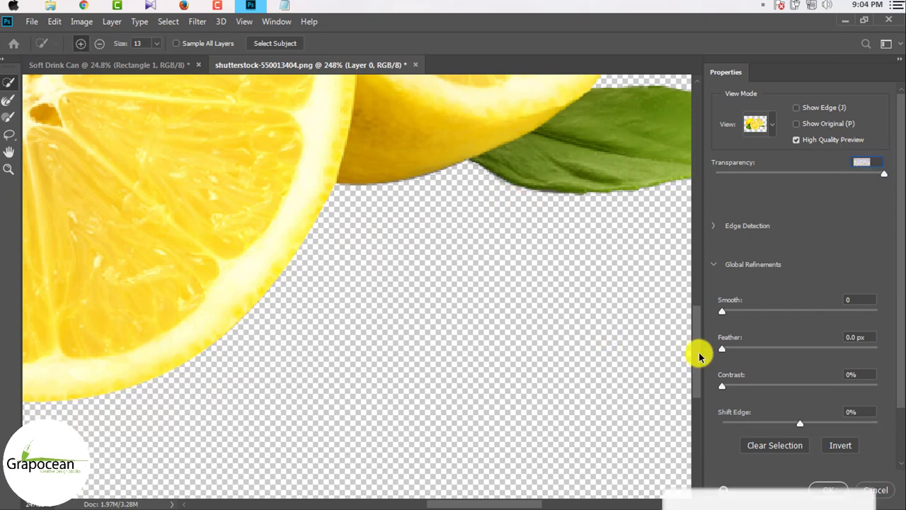
pyautogui.scroll(-5, 673, 379)
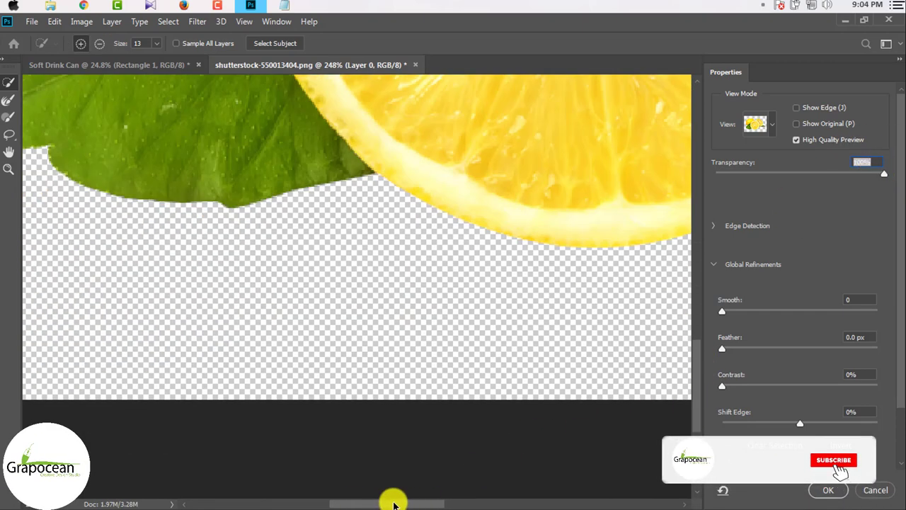
pyautogui.moveTo(497, 502); pyautogui.dragTo(364, 503)
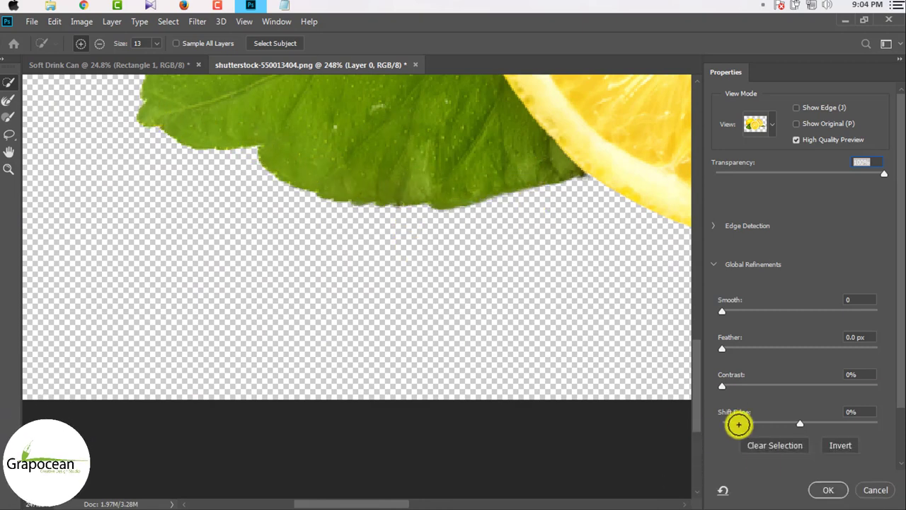
pyautogui.scroll(-3, 900, 304)
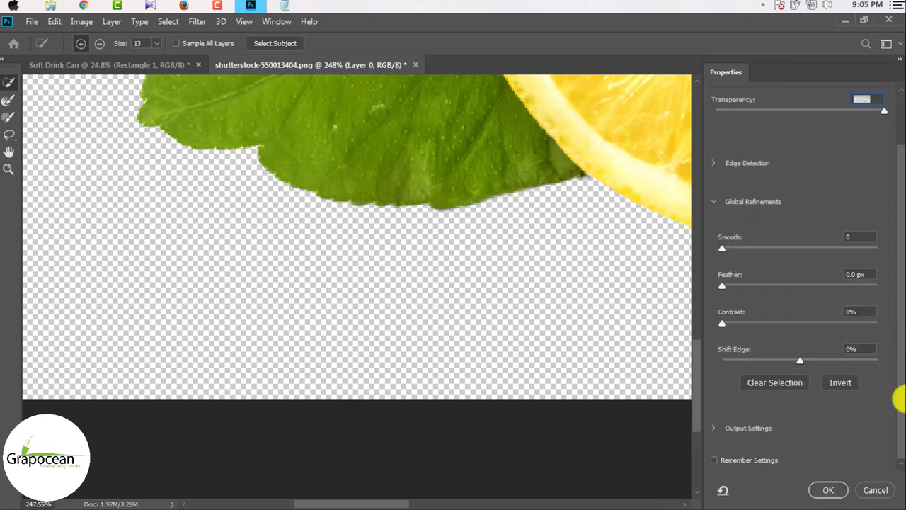
pyautogui.scroll(1, 796, 425)
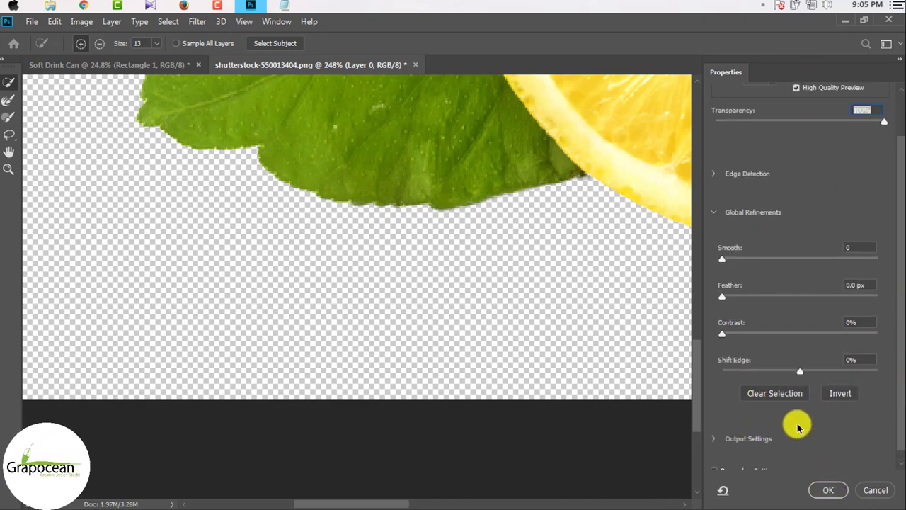
pyautogui.scroll(-1, 779, 427)
# - Set the Select and Mask output to New Layer with Layer Mask
pyautogui.click(714, 427)
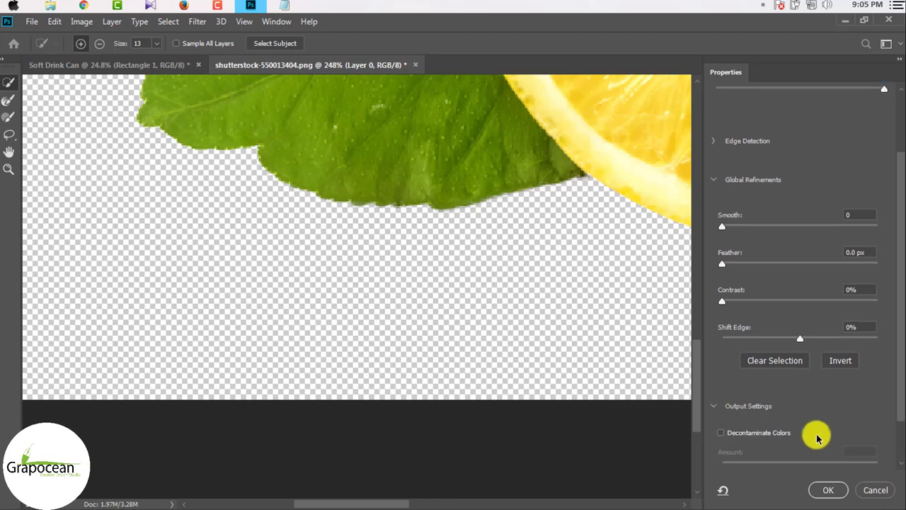
pyautogui.scroll(-3, 814, 432)
pyautogui.click(828, 431)
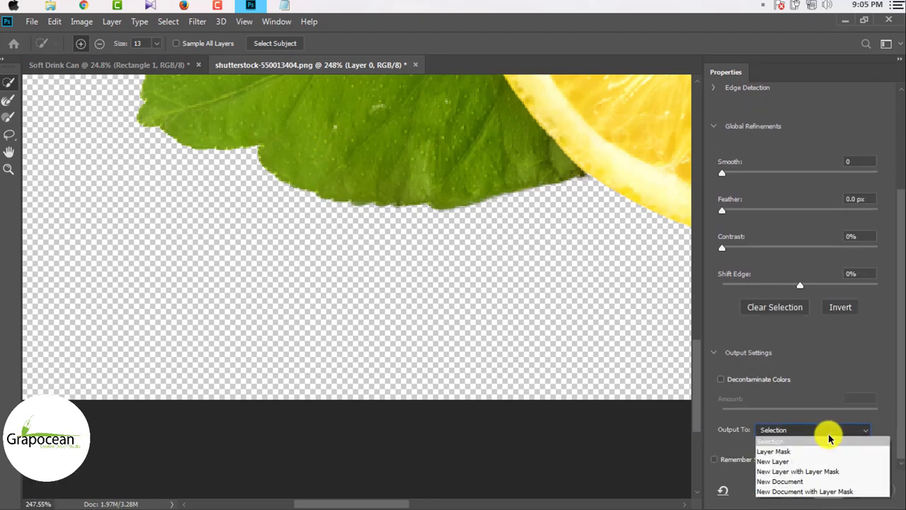
pyautogui.click(825, 471)
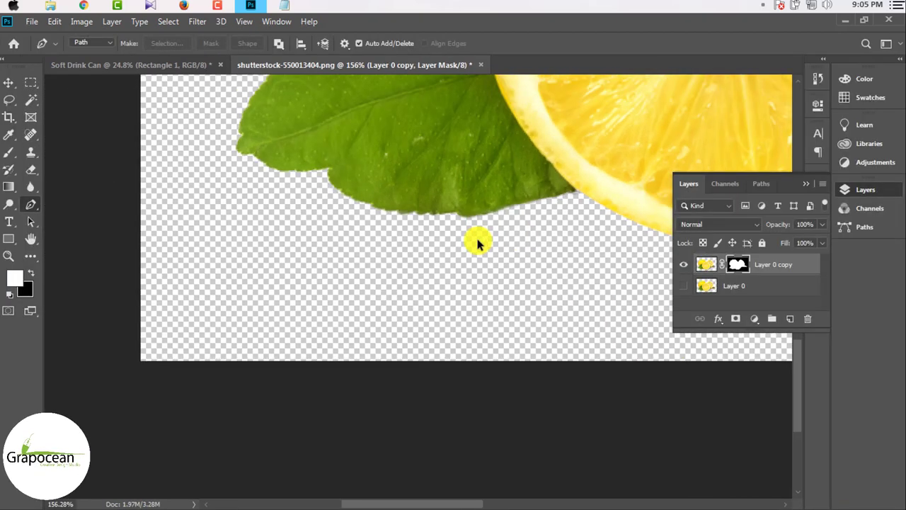
# - Apply the layer mask permanently to the lemon copy layer
pyautogui.hotkey('ctrl', '0')
pyautogui.rightClick(726, 266)
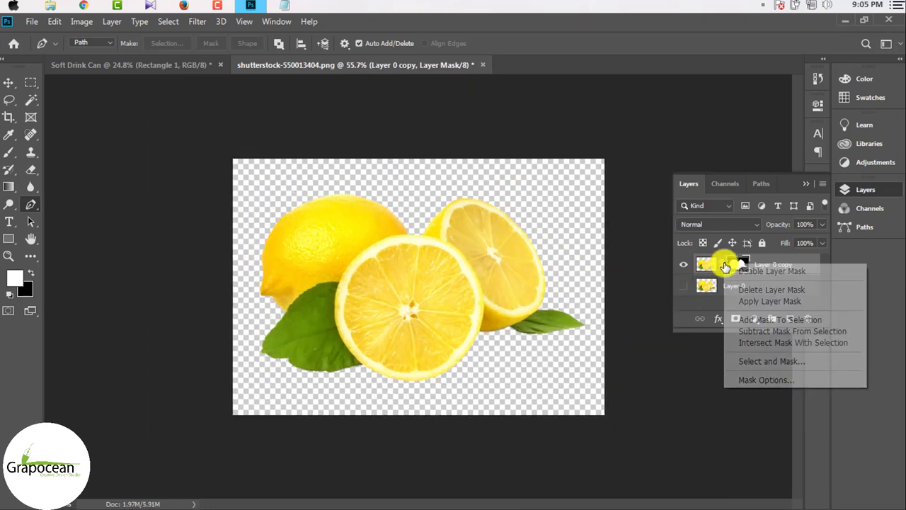
pyautogui.click(770, 301)
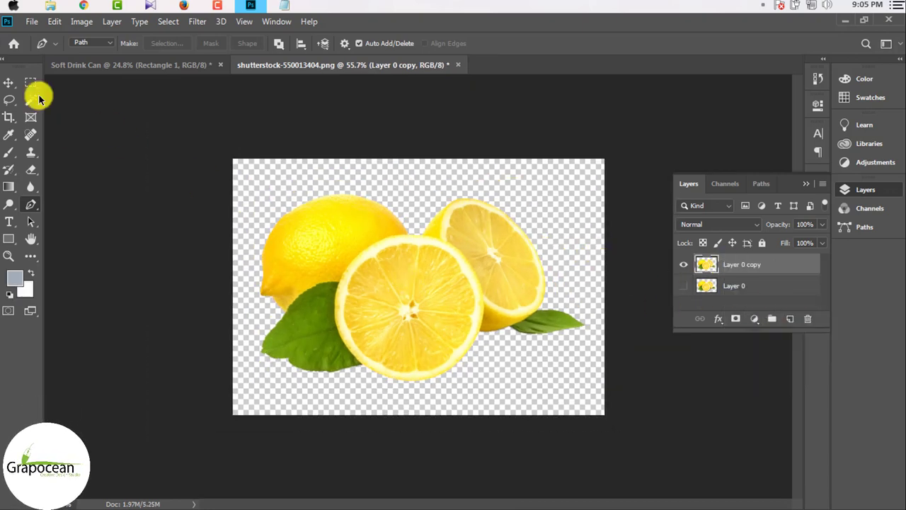
# - Drag the lemons into the Soft Drink Can document, enlarged to about 112% and slightly tilted
pyautogui.click(5, 83)
pyautogui.moveTo(354, 283)
pyautogui.mouseDown()
pyautogui.moveTo(141, 68)
pyautogui.moveTo(389, 344)
pyautogui.moveTo(461, 389)
pyautogui.moveTo(492, 376)
pyautogui.moveTo(474, 373)
pyautogui.moveTo(487, 376)
pyautogui.mouseUp()
pyautogui.hotkey('ctrl', 't')
pyautogui.moveTo(397, 343); pyautogui.dragTo(379, 339)
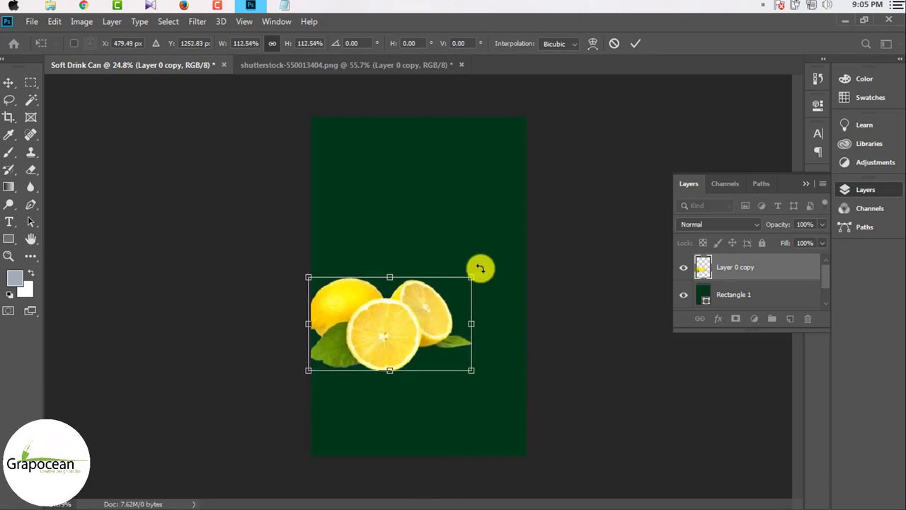
pyautogui.moveTo(478, 257)
pyautogui.mouseDown()
pyautogui.moveTo(463, 233)
pyautogui.moveTo(486, 257)
pyautogui.moveTo(501, 344)
pyautogui.moveTo(490, 261)
pyautogui.mouseUp()
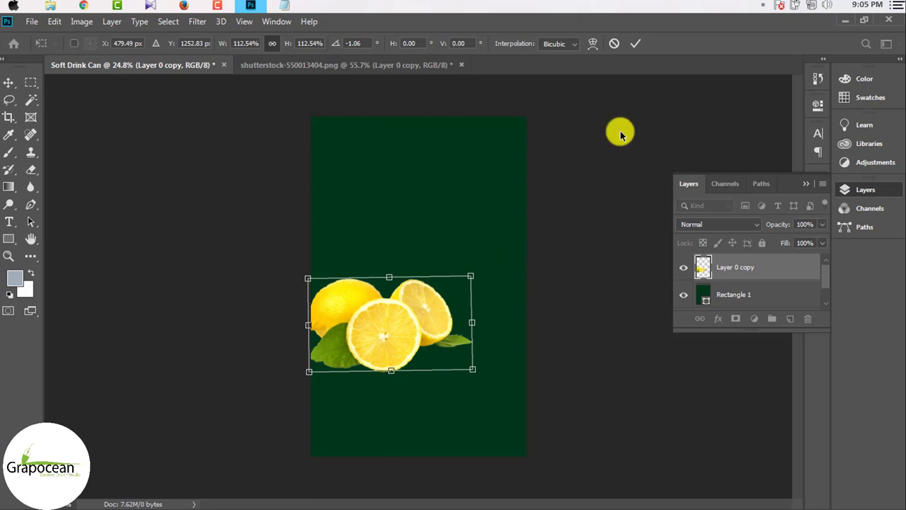
pyautogui.click(634, 44)
# - Nudge the lemons slightly upward, left of the label's centre
pyautogui.scroll(1, 428, 342)
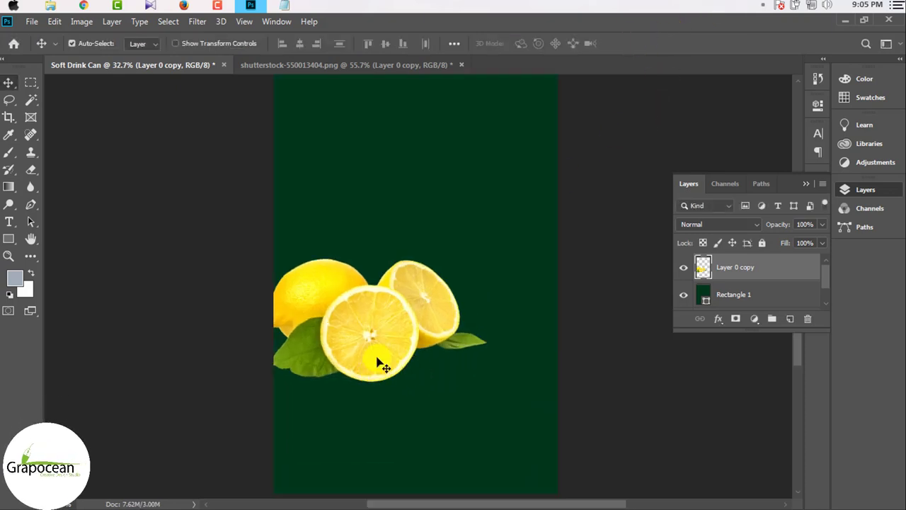
pyautogui.moveTo(382, 365); pyautogui.dragTo(386, 354)
pyautogui.scroll(1, 421, 376)
pyautogui.scroll(-1, 421, 376)
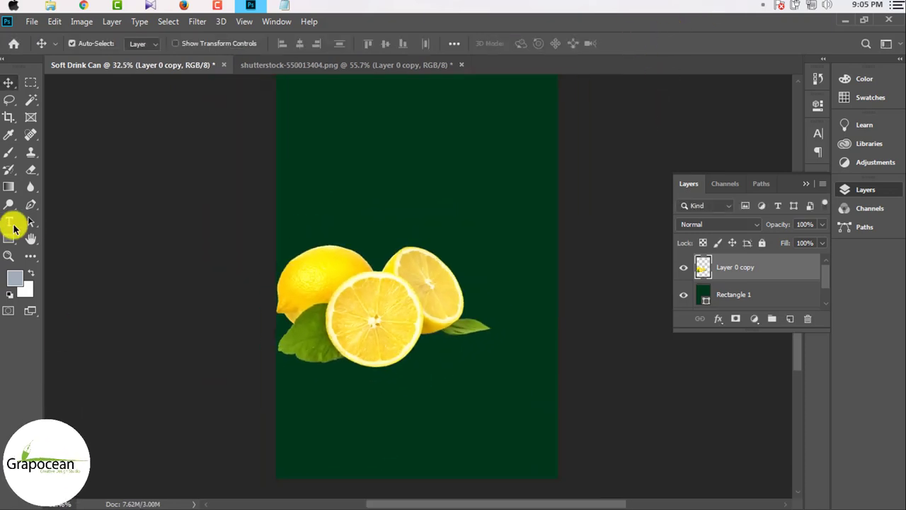
# - Draw an ellipse over the lemons near the canvas centre with the Ellipse Tool
pyautogui.click(17, 236)
pyautogui.click(71, 267)
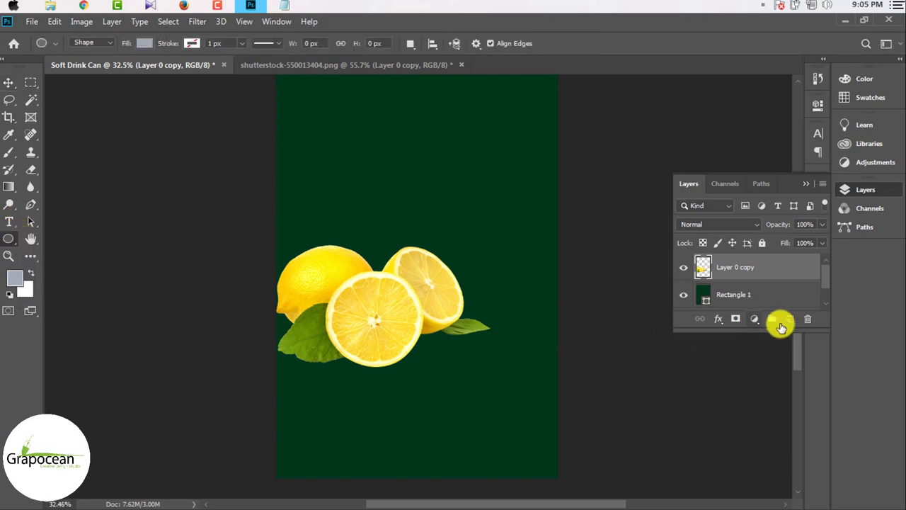
pyautogui.click(789, 319)
pyautogui.moveTo(281, 229); pyautogui.dragTo(514, 408)
# - Fill the circle bright green and move Ellipse 1 below the lemon layer
pyautogui.click(144, 44)
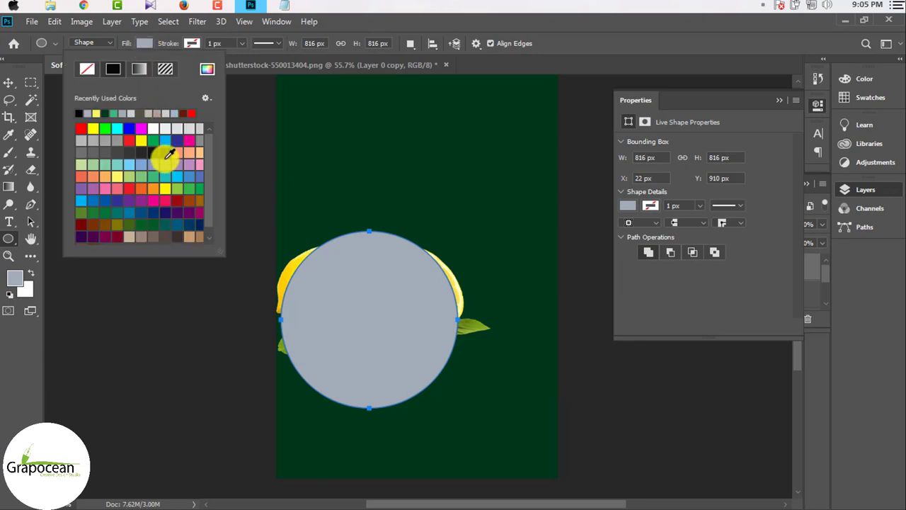
pyautogui.click(169, 189)
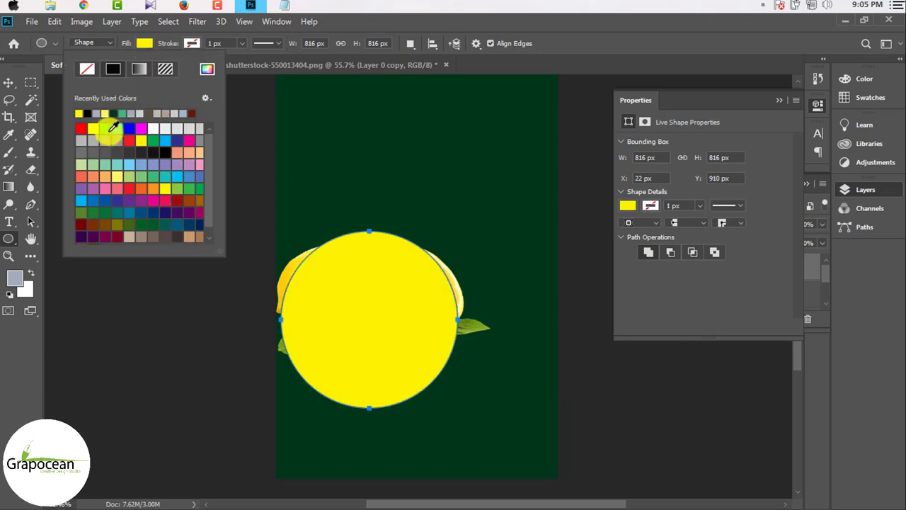
pyautogui.click(107, 129)
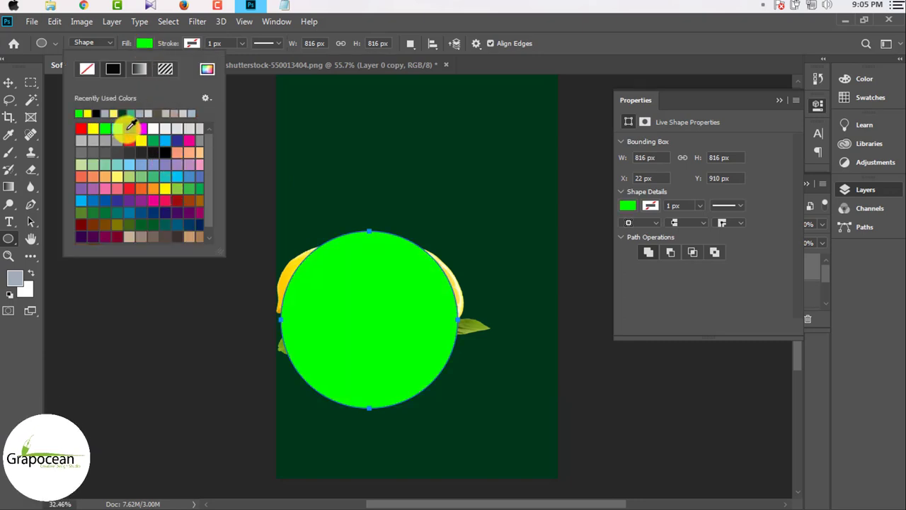
pyautogui.click(10, 82)
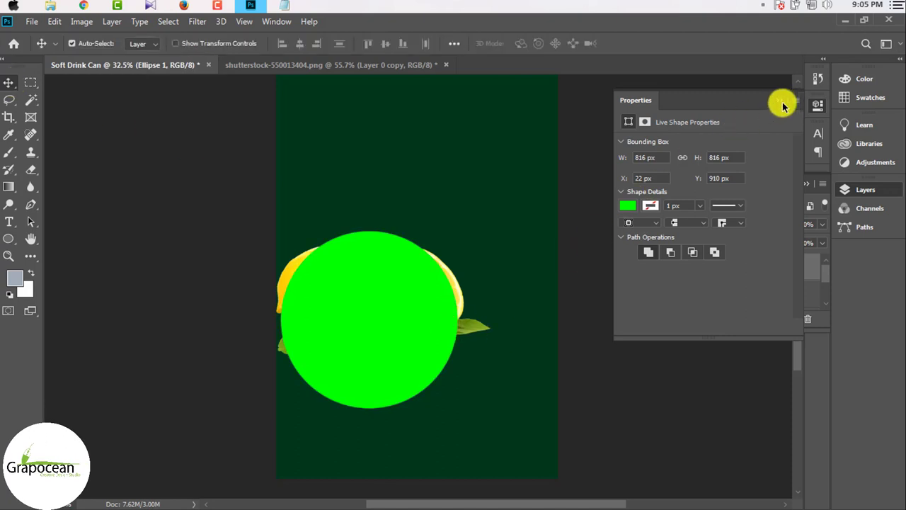
pyautogui.click(783, 105)
pyautogui.moveTo(753, 269)
pyautogui.mouseDown()
pyautogui.moveTo(739, 271)
pyautogui.moveTo(741, 282)
pyautogui.mouseUp()
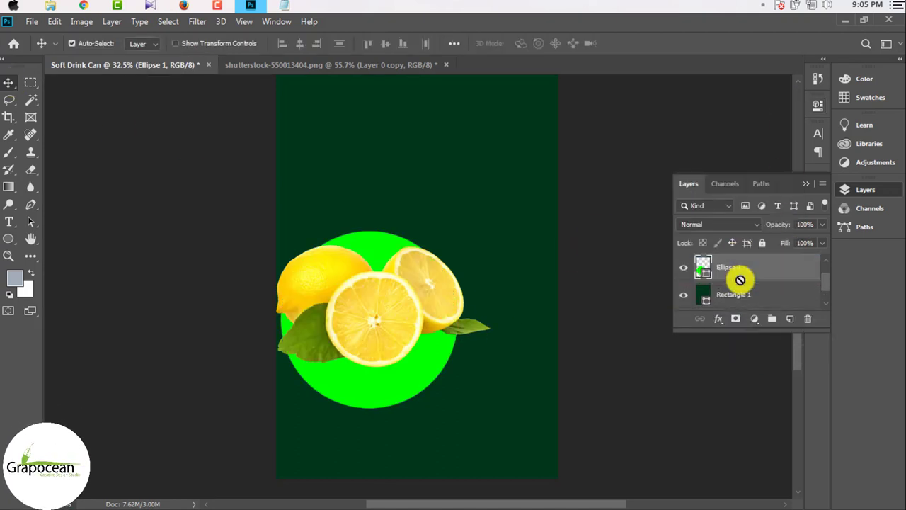
# - Convert Ellipse 1 to a Smart Object and apply a Gaussian Blur of about 124 px radius
pyautogui.click(198, 21)
pyautogui.moveTo(269, 166)
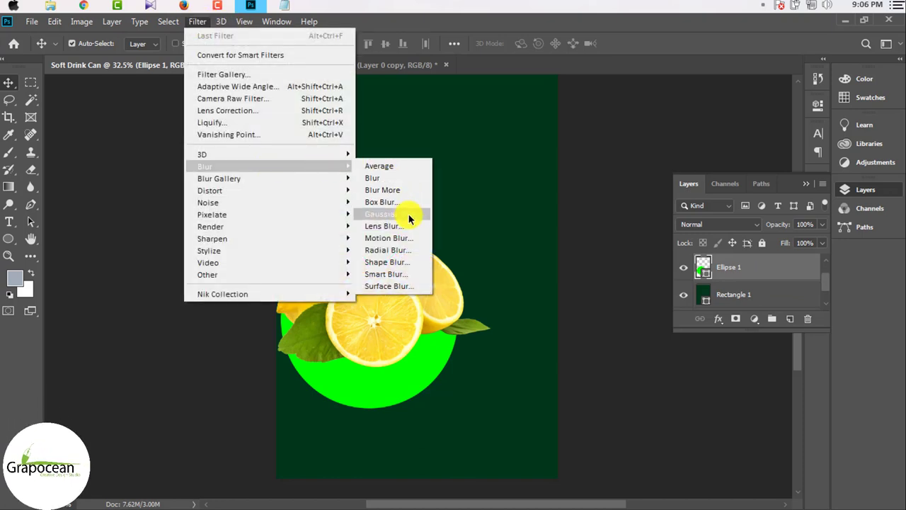
pyautogui.click(409, 216)
pyautogui.click(415, 208)
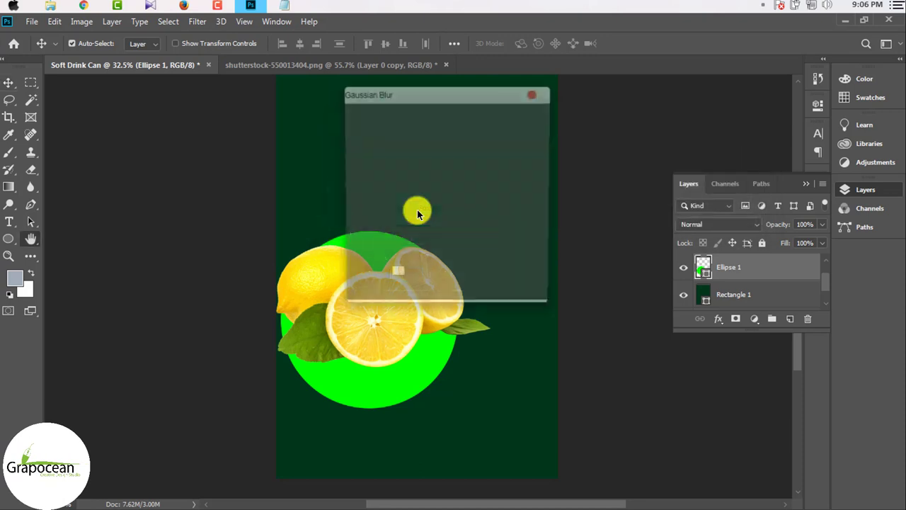
pyautogui.moveTo(388, 299); pyautogui.dragTo(458, 305)
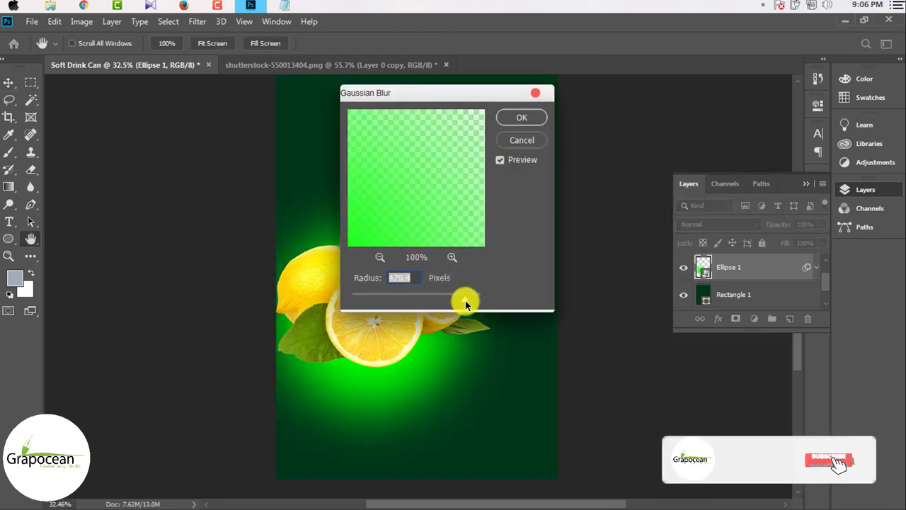
pyautogui.moveTo(464, 302); pyautogui.dragTo(438, 300)
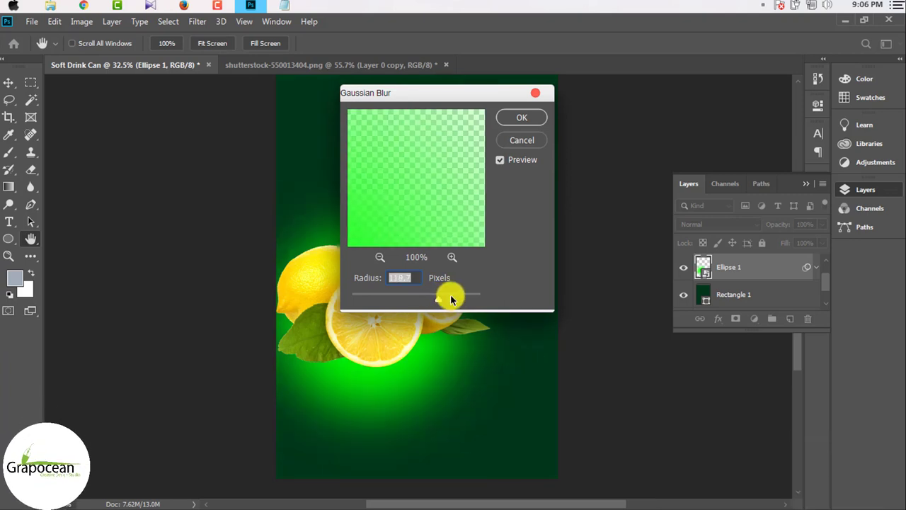
pyautogui.click(520, 118)
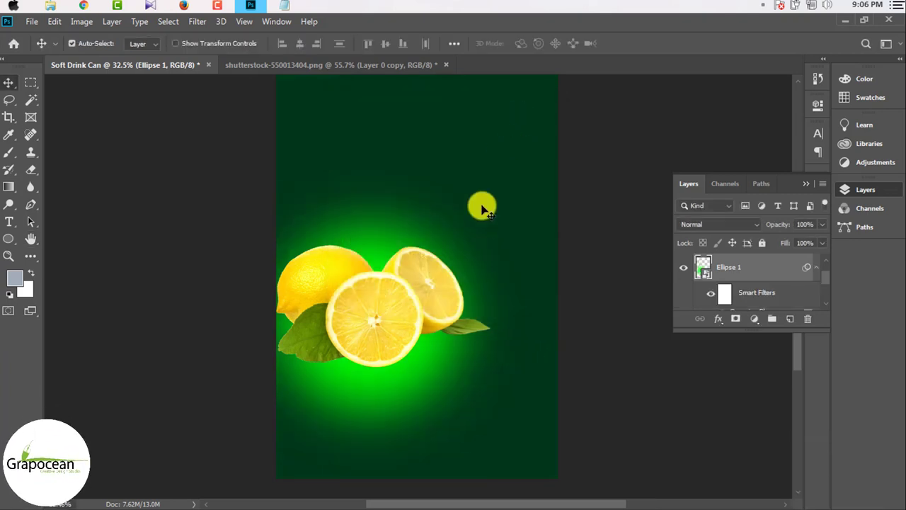
pyautogui.keyDown('alt'); pyautogui.scroll(-3, 465, 328); pyautogui.keyUp('alt')
pyautogui.keyDown('alt'); pyautogui.scroll(2, 455, 374); pyautogui.keyUp('alt')
pyautogui.keyDown('alt'); pyautogui.scroll(2, 455, 373); pyautogui.keyUp('alt')
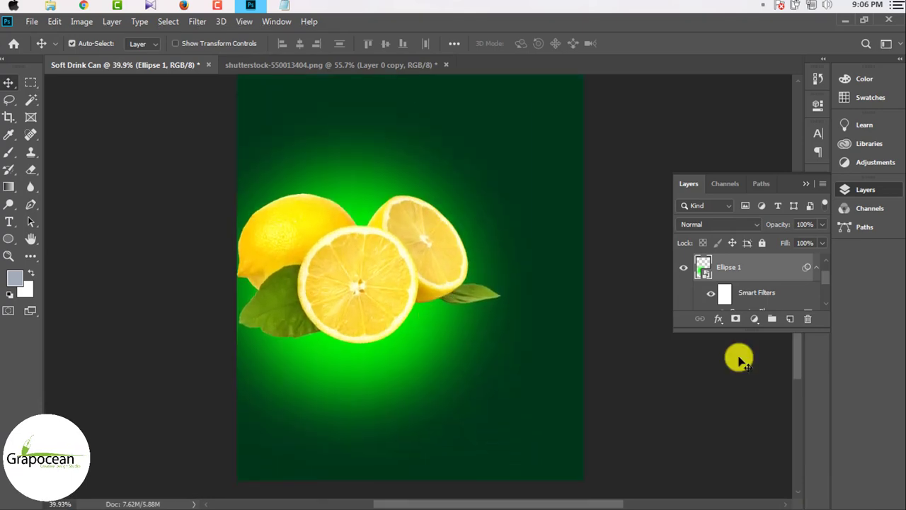
# - Open Ellipse 1's Blending Options, try a Gradient Overlay, then turn it off
pyautogui.rightClick(741, 269)
pyautogui.click(627, 31)
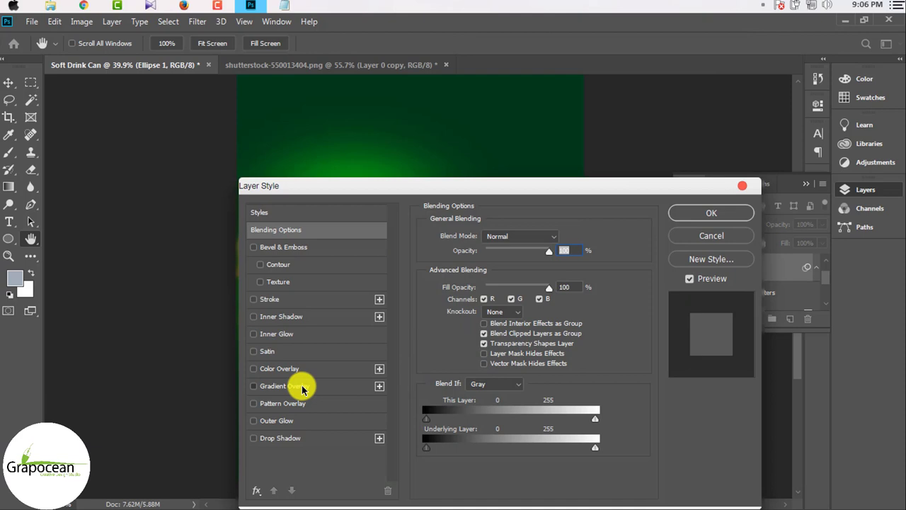
pyautogui.click(300, 386)
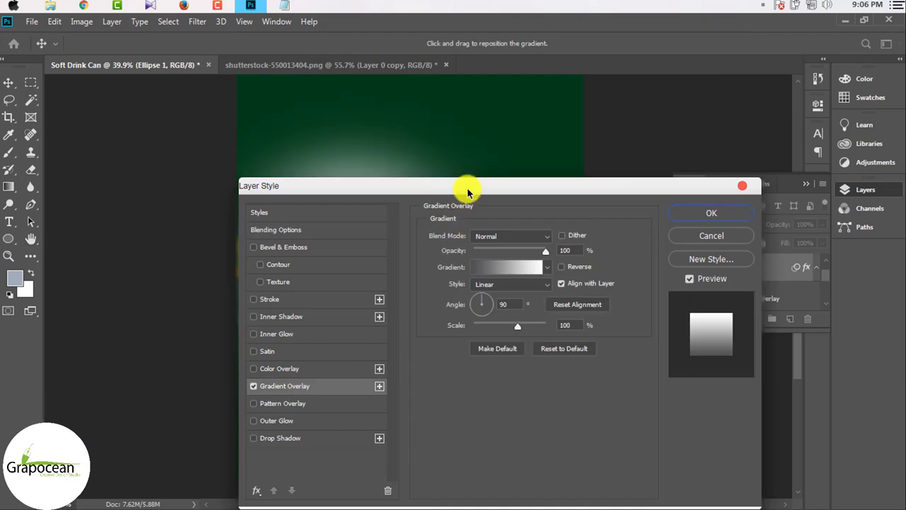
pyautogui.moveTo(465, 187)
pyautogui.mouseDown()
pyautogui.moveTo(692, 346)
pyautogui.moveTo(638, 149)
pyautogui.mouseUp()
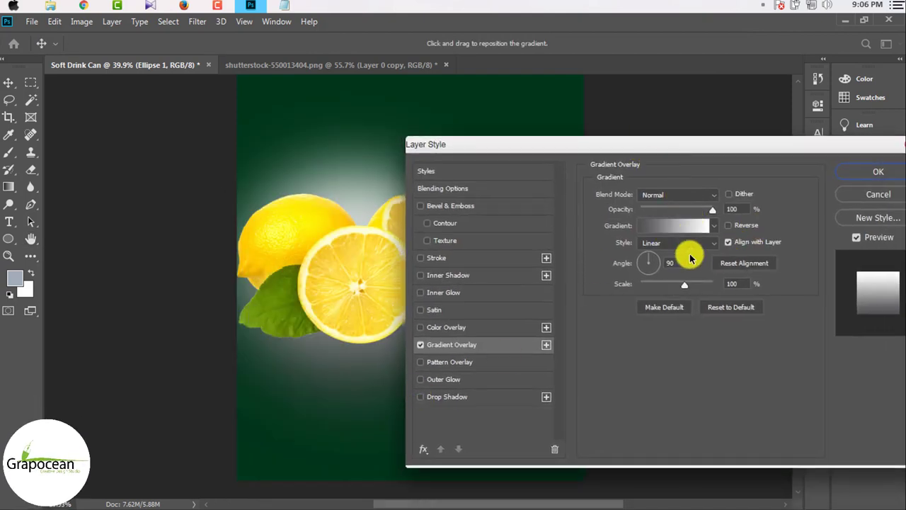
pyautogui.click(423, 345)
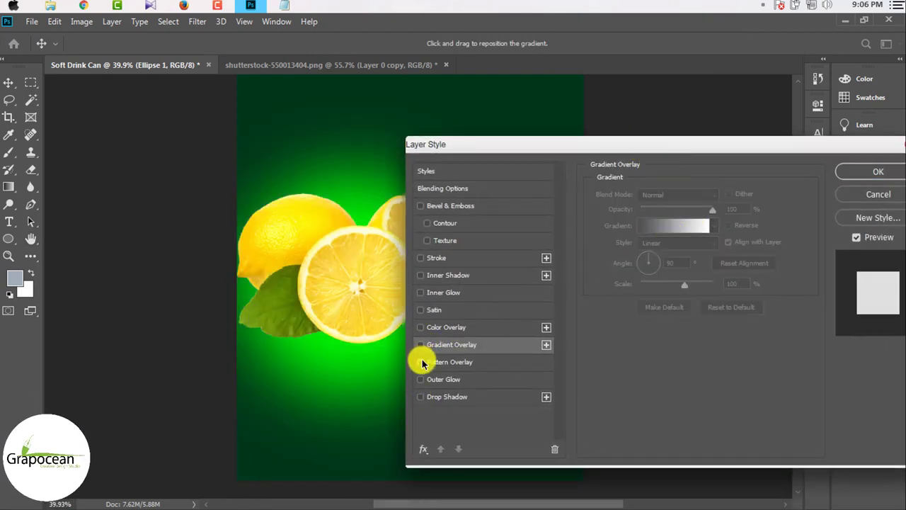
pyautogui.click(423, 346)
# - Add a Color Overlay in green #2aa400 to the glow and apply it
pyautogui.click(420, 327)
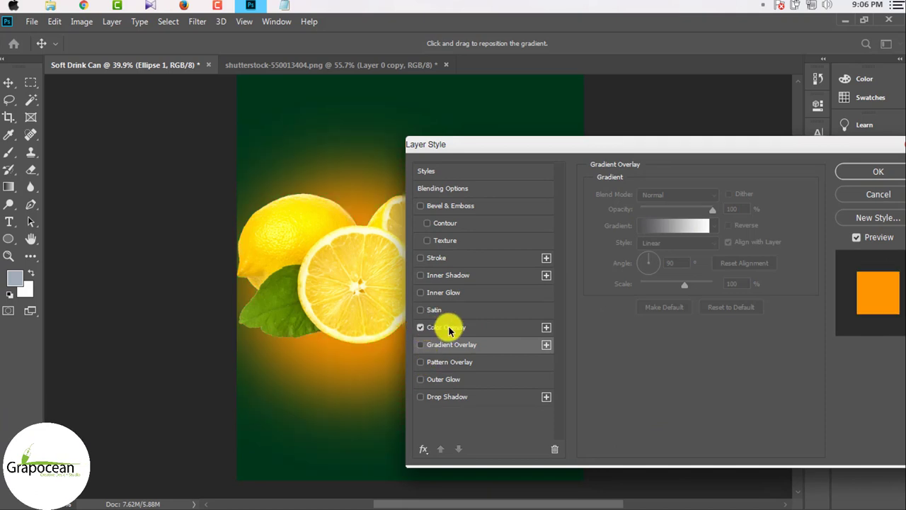
pyautogui.click(449, 330)
pyautogui.click(729, 197)
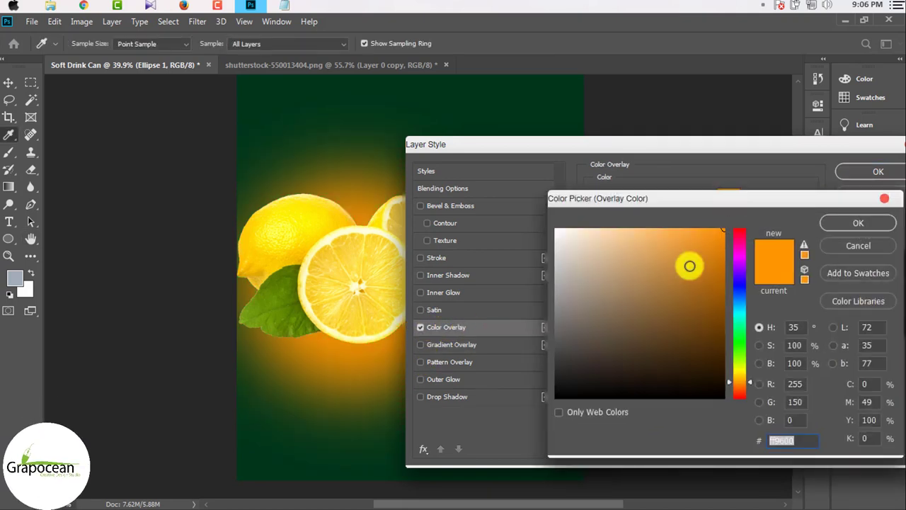
pyautogui.moveTo(689, 265); pyautogui.dragTo(714, 348)
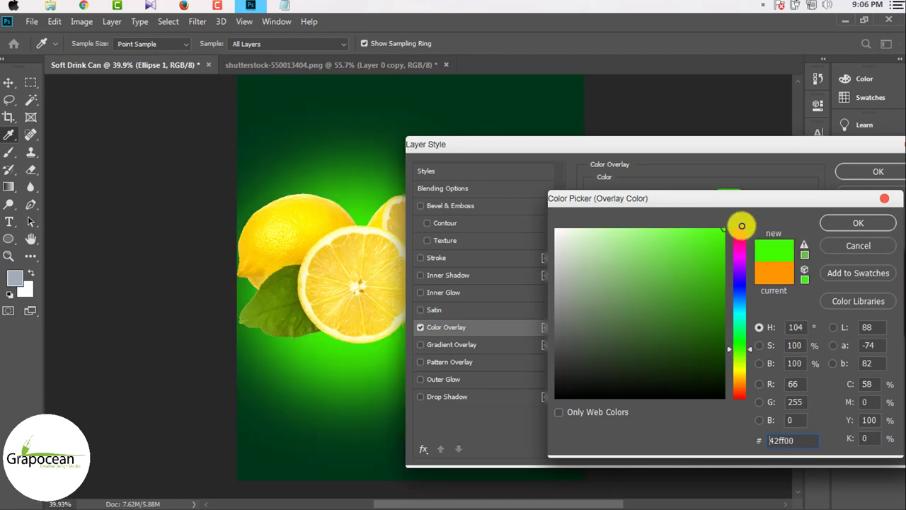
pyautogui.moveTo(742, 226); pyautogui.dragTo(774, 253)
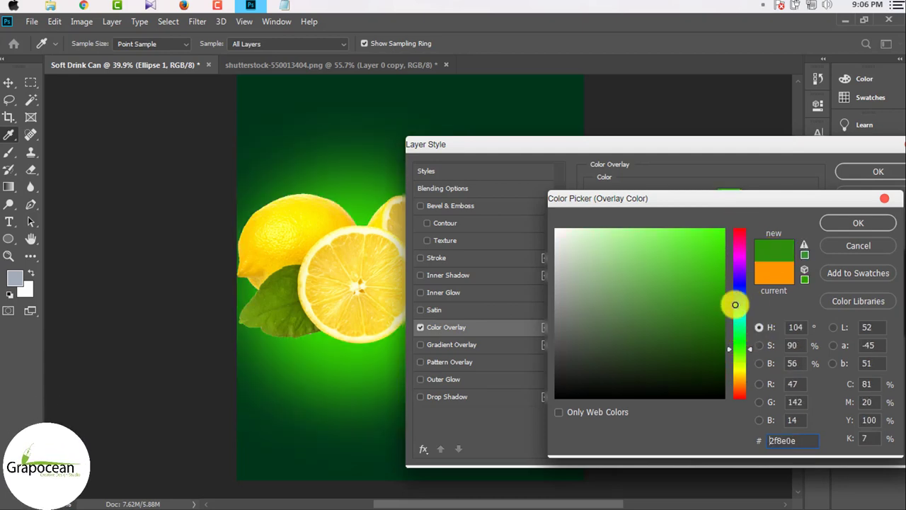
pyautogui.moveTo(735, 305); pyautogui.dragTo(731, 289)
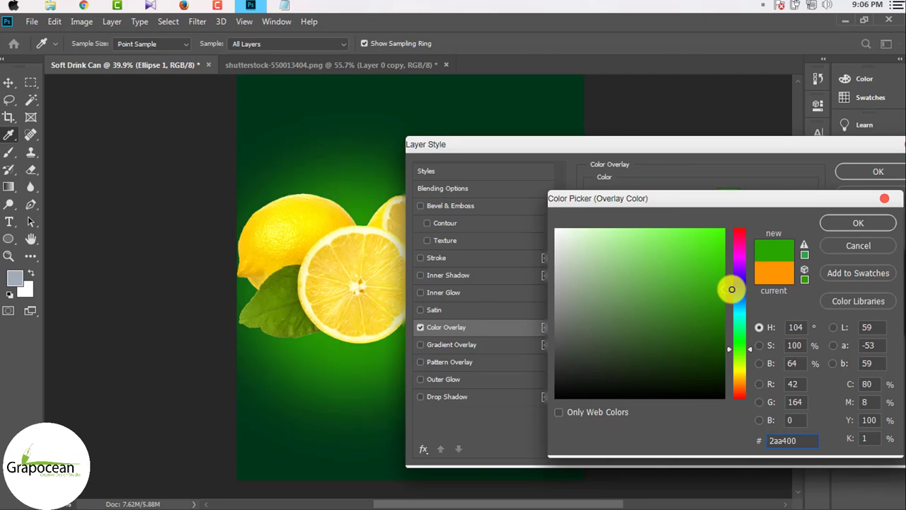
pyautogui.click(871, 223)
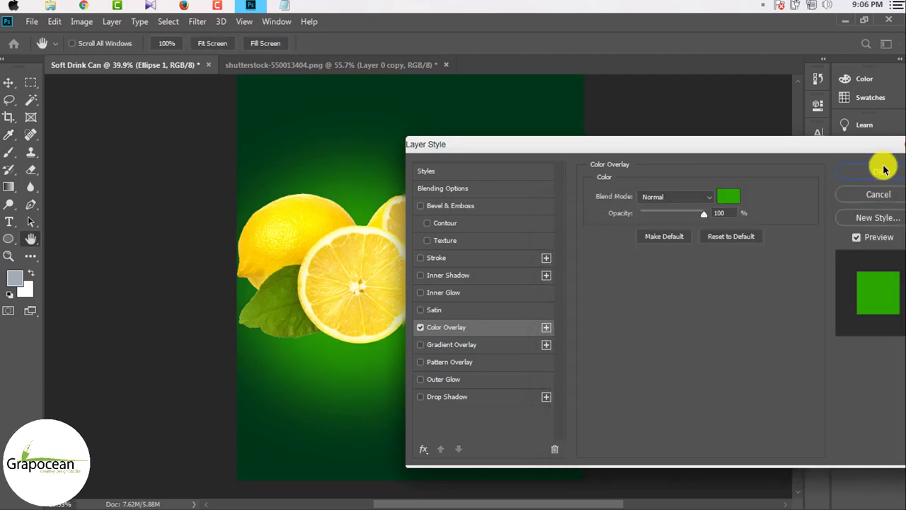
pyautogui.click(880, 171)
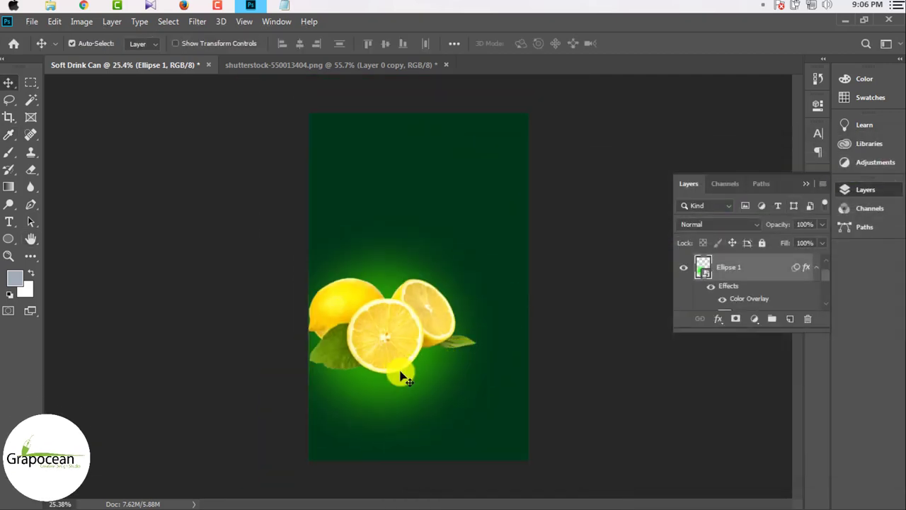
# - Enlarge the blurred glow circle well beyond the lemons with Free Transform
pyautogui.hotkey('ctrl', 't')
pyautogui.click(466, 215)
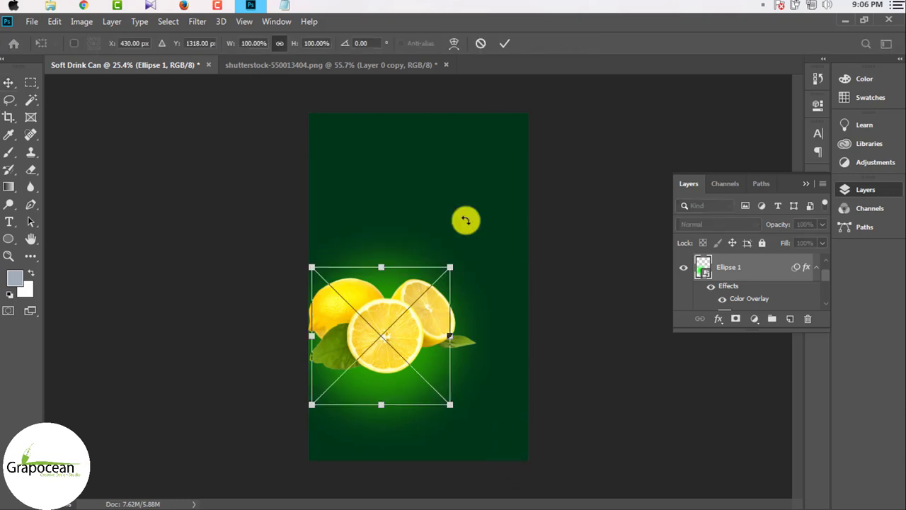
pyautogui.moveTo(469, 403); pyautogui.dragTo(487, 445)
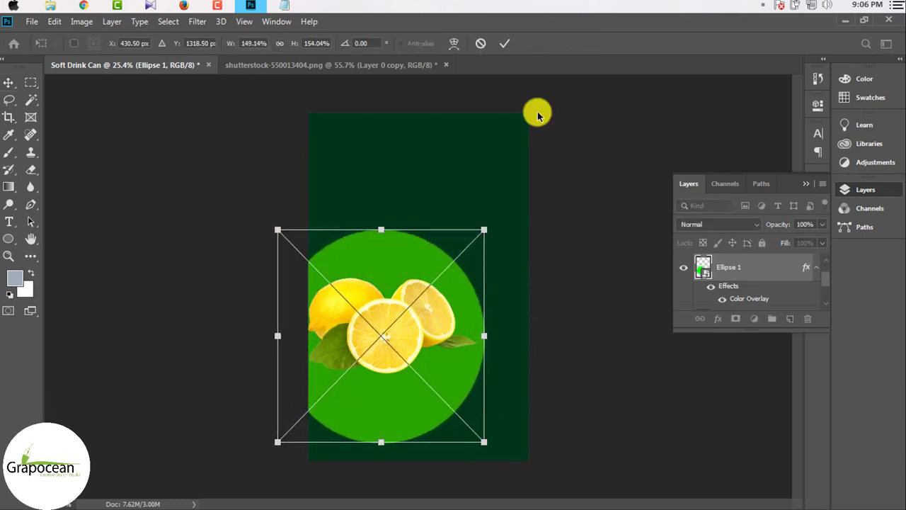
pyautogui.click(507, 43)
pyautogui.scroll(-2, 489, 293)
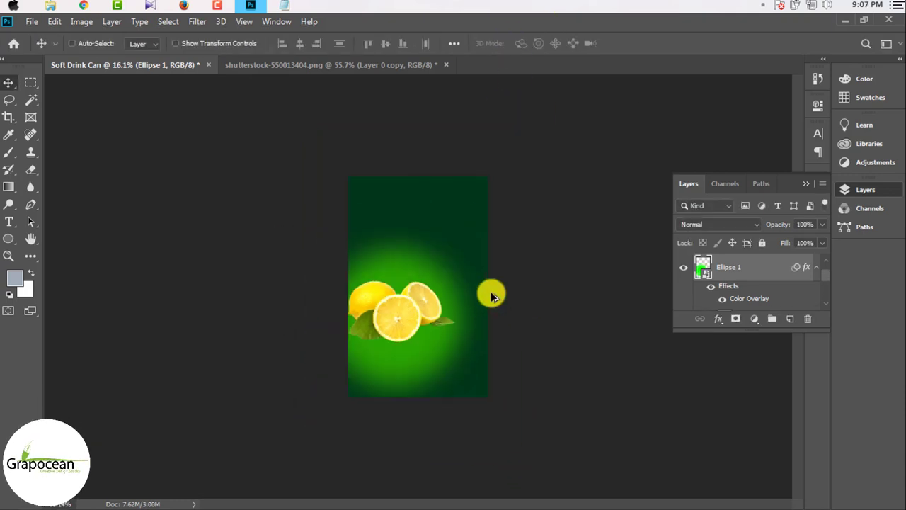
pyautogui.scroll(2, 474, 333)
pyautogui.hotkey('ctrl', '+')
# - Shrink the glow circle slightly and zoom around the canvas to check it
pyautogui.hotkey('ctrl', 't')
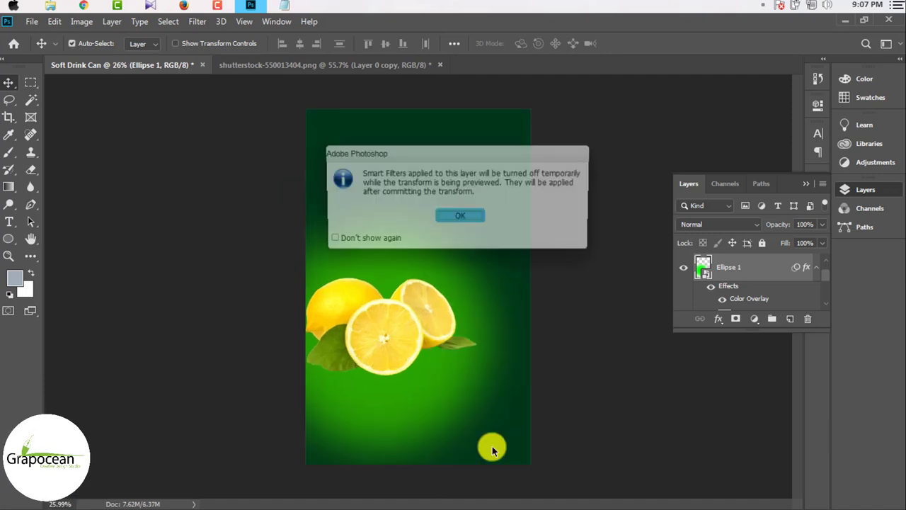
pyautogui.click(471, 233)
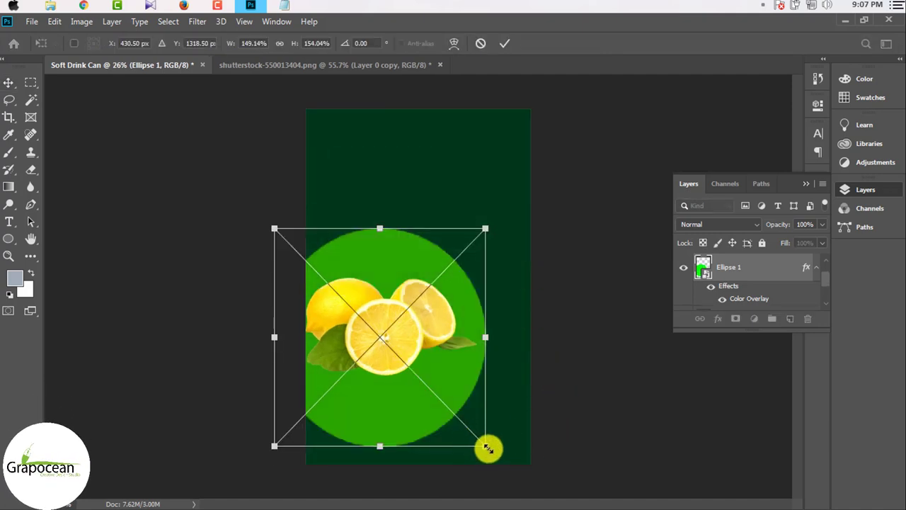
pyautogui.moveTo(488, 448); pyautogui.dragTo(473, 423)
pyautogui.click(505, 43)
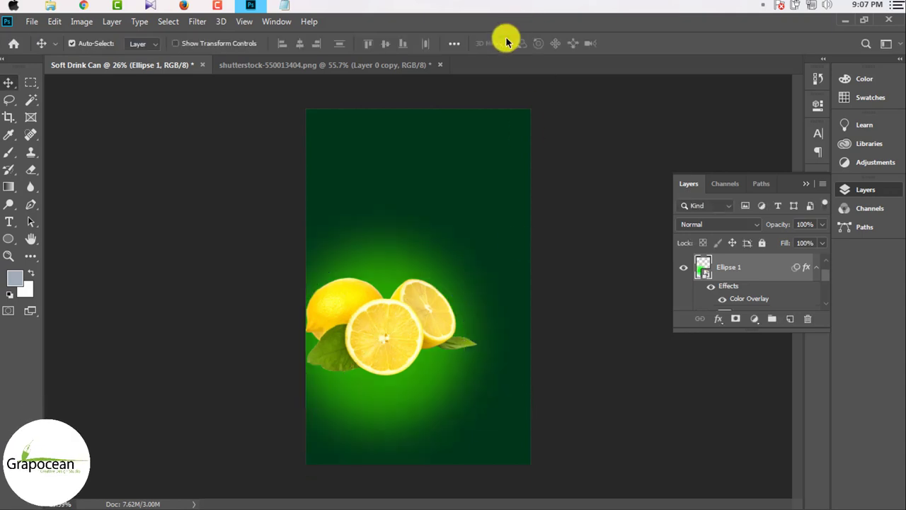
pyautogui.keyDown('alt'); pyautogui.scroll(3, 480, 346); pyautogui.keyUp('alt')
pyautogui.keyDown('alt'); pyautogui.scroll(-3, 480, 346); pyautogui.keyUp('alt')
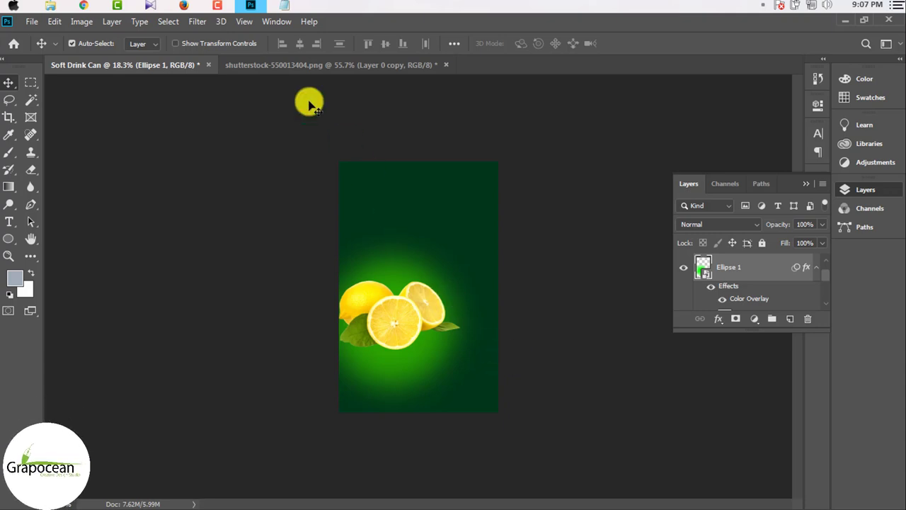
pyautogui.keyDown('alt'); pyautogui.scroll(2, 457, 302); pyautogui.keyUp('alt')
pyautogui.keyDown('alt'); pyautogui.scroll(1, 494, 295); pyautogui.keyUp('alt')
pyautogui.keyDown('alt'); pyautogui.scroll(1, 494, 296); pyautogui.keyUp('alt')
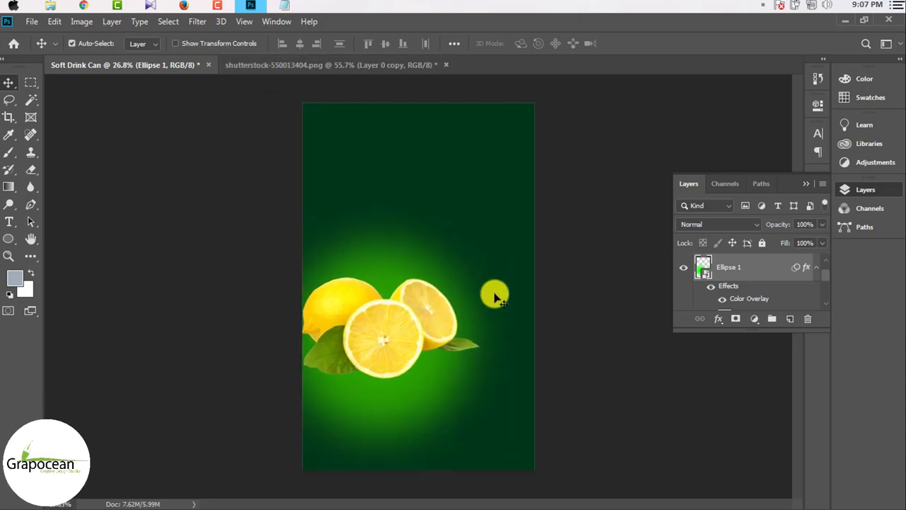
pyautogui.keyDown('alt'); pyautogui.scroll(1, 491, 338); pyautogui.keyUp('alt')
pyautogui.keyDown('alt'); pyautogui.scroll(-2, 492, 338); pyautogui.keyUp('alt')
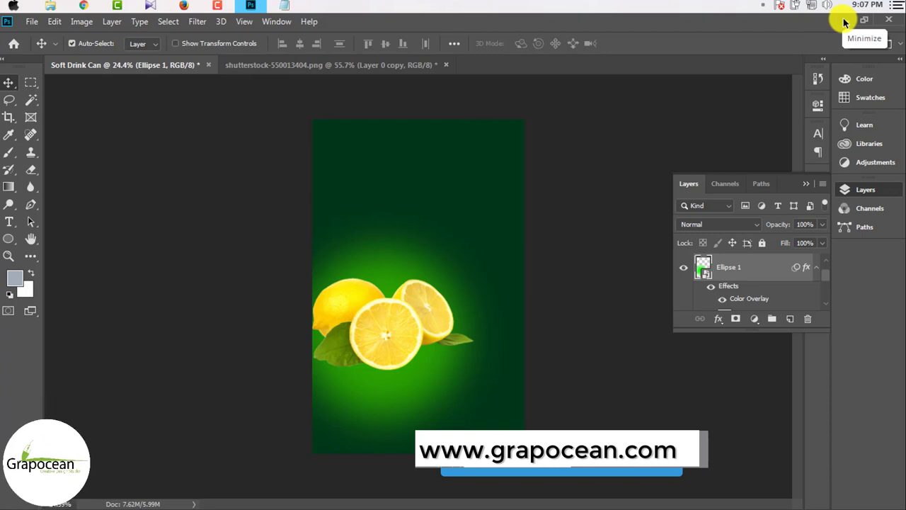
# - Open the Windows Start menu and the Computer folder
pyautogui.click(13, 5)
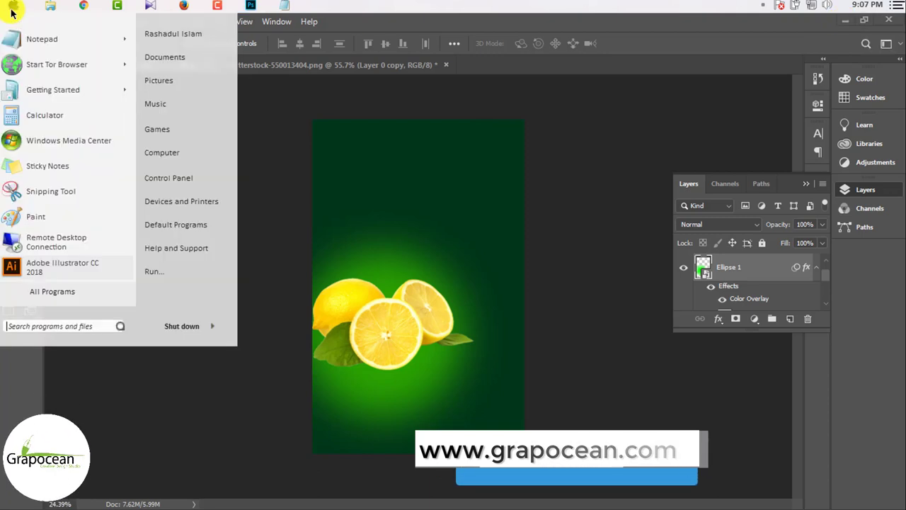
pyautogui.click(166, 151)
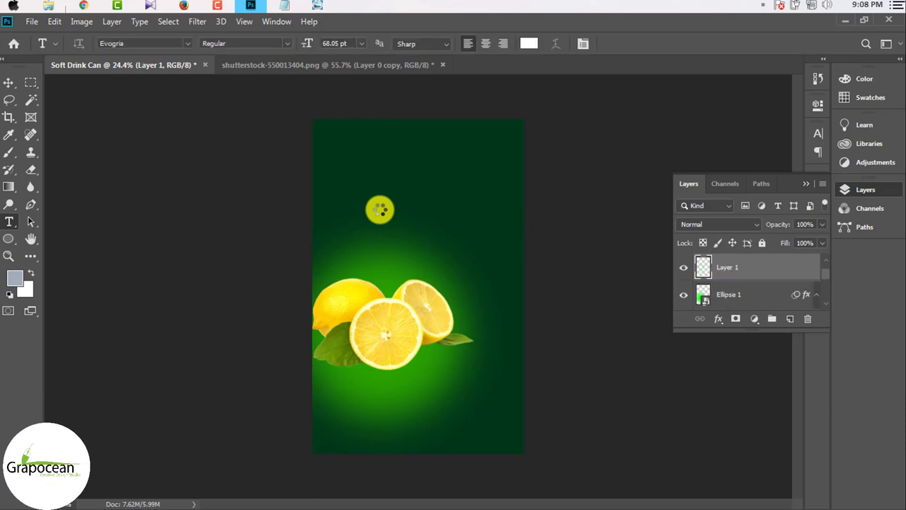
# - Type the title 'SODA CAN' near the top, removing 'LEMON', and enlarge it
pyautogui.click(369, 174)
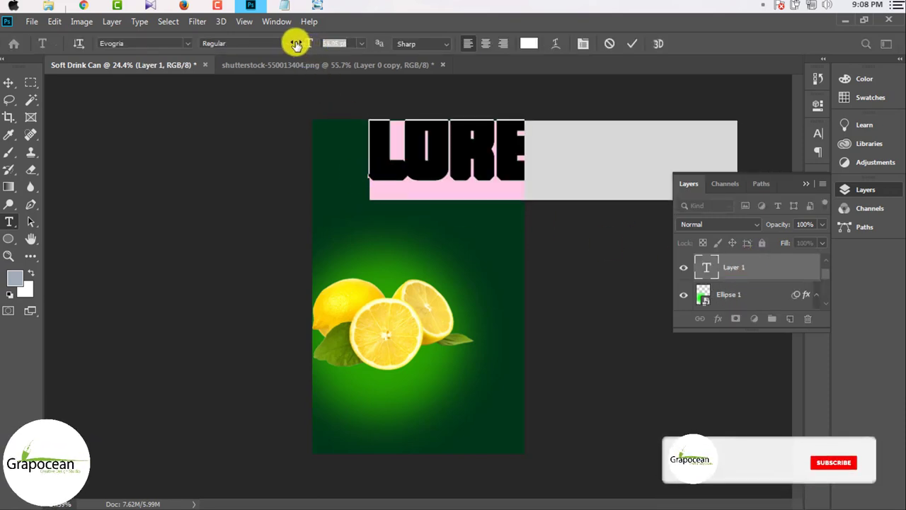
pyautogui.moveTo(306, 43); pyautogui.dragTo(276, 40)
pyautogui.write('SODA')
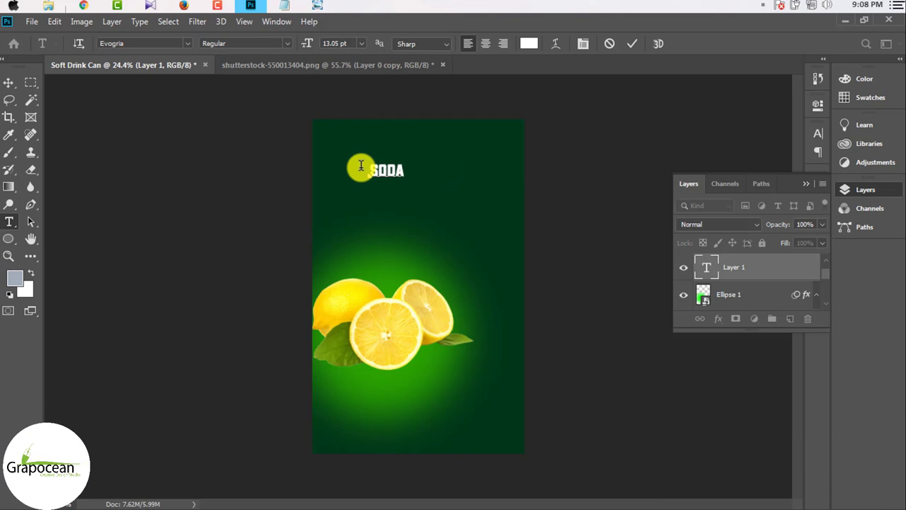
pyautogui.write(' CAN L')
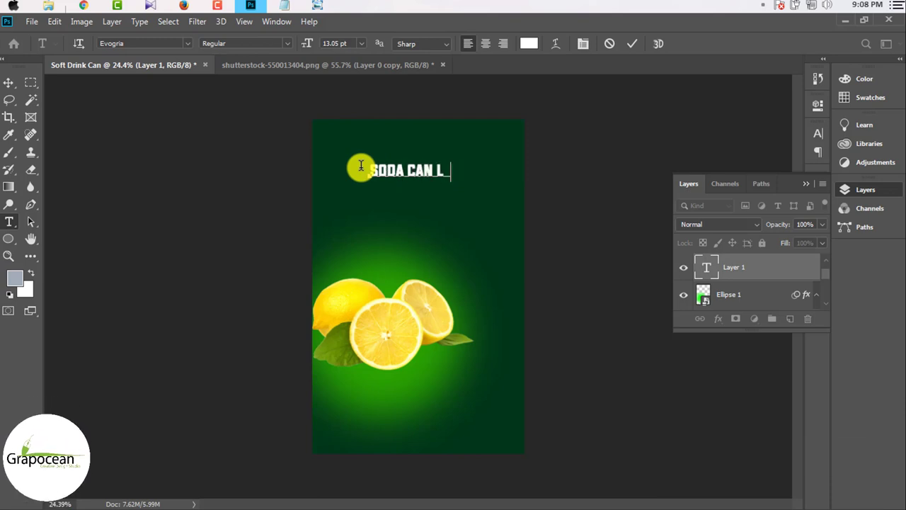
pyautogui.write('EMON')
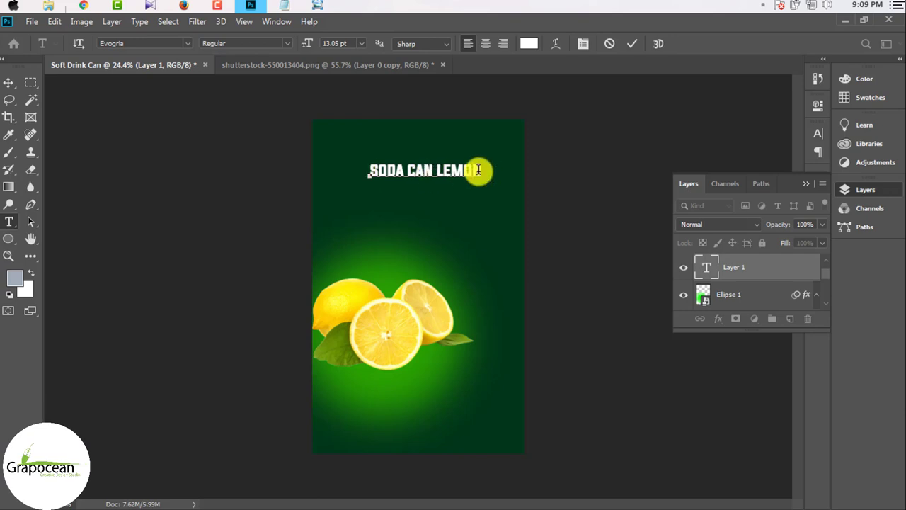
pyautogui.moveTo(435, 169); pyautogui.dragTo(507, 179)
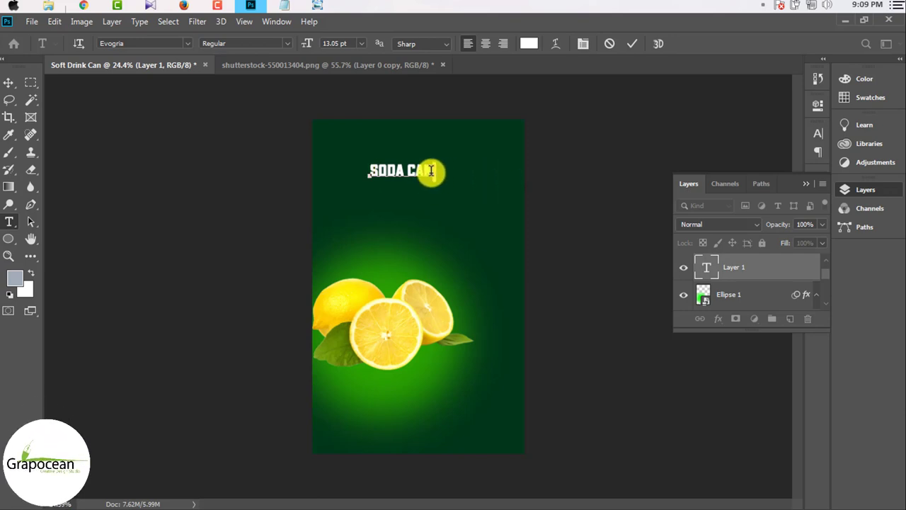
pyautogui.moveTo(433, 170); pyautogui.dragTo(337, 187)
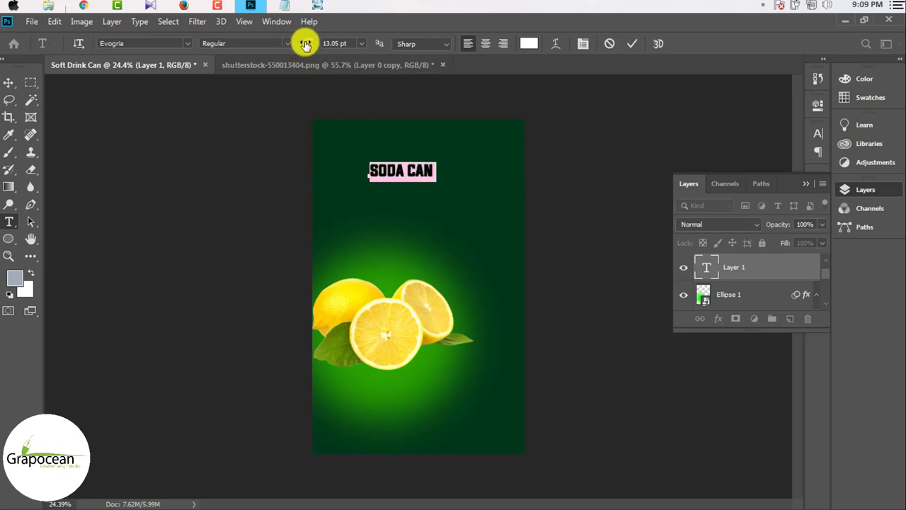
pyautogui.moveTo(310, 43); pyautogui.dragTo(315, 46)
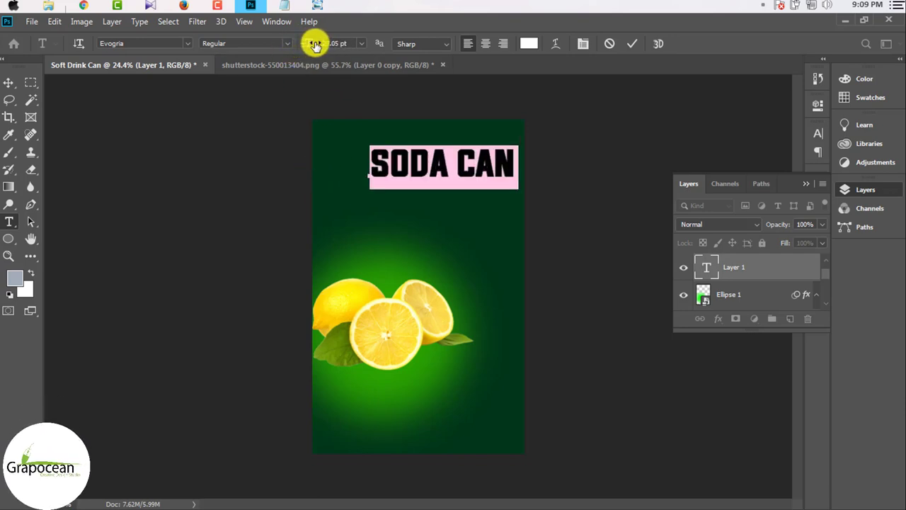
# - Switch the SODA CAN title to a brush-style font and centre it horizontally
pyautogui.scroll(2, 438, 190)
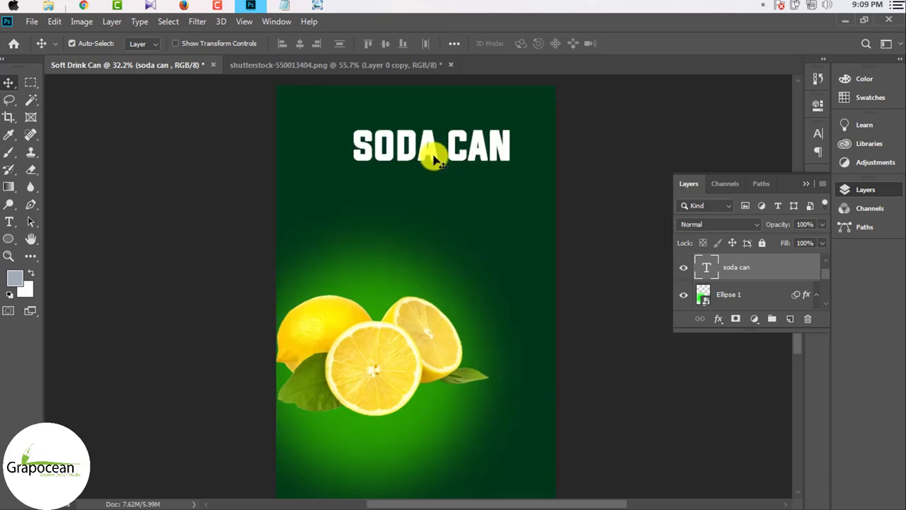
pyautogui.moveTo(430, 158); pyautogui.dragTo(413, 146)
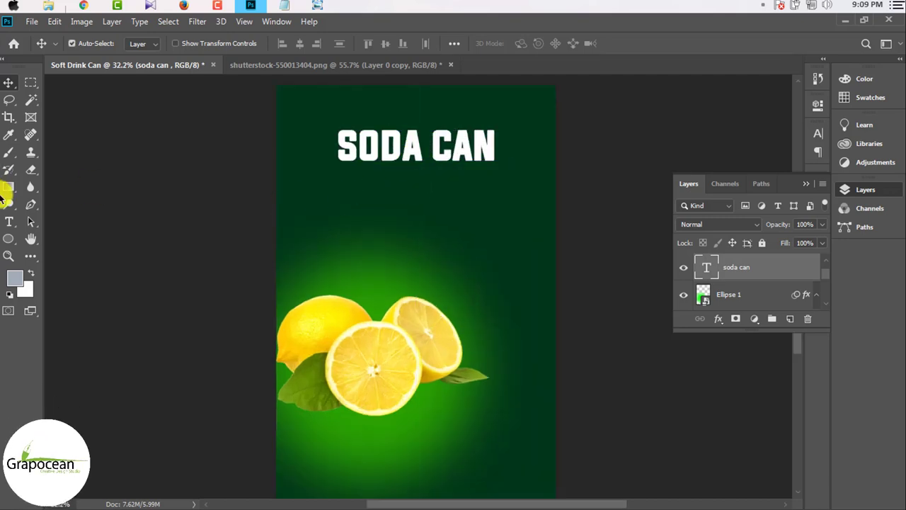
pyautogui.click(10, 223)
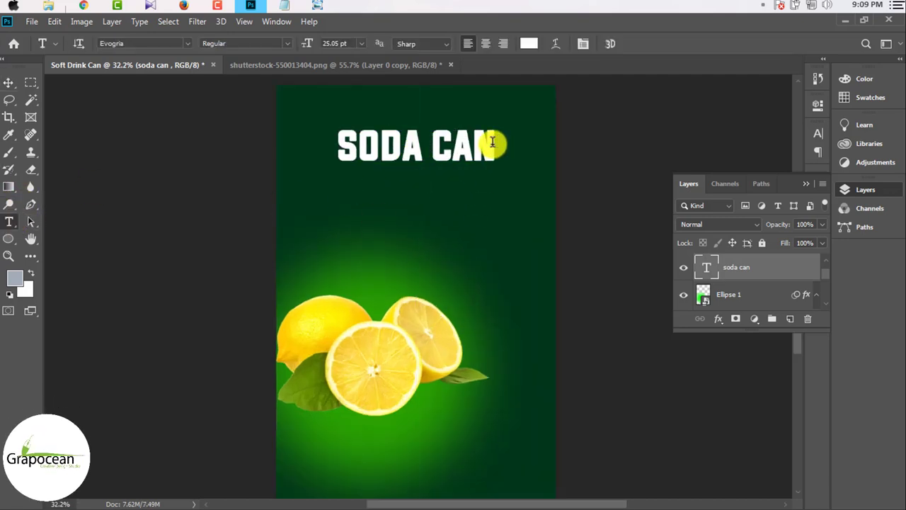
pyautogui.moveTo(496, 145); pyautogui.dragTo(330, 138)
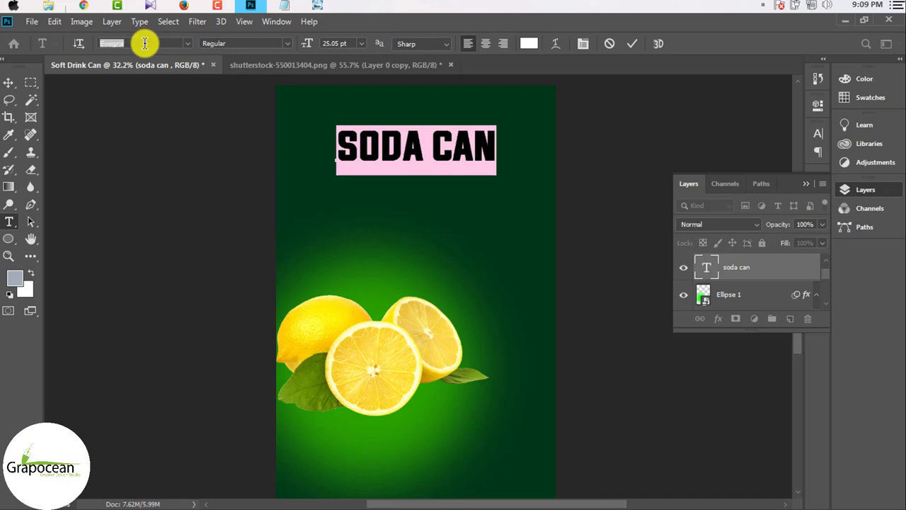
pyautogui.press('Down')
pyautogui.press('Down')
pyautogui.press('Down')
pyautogui.press('Down')
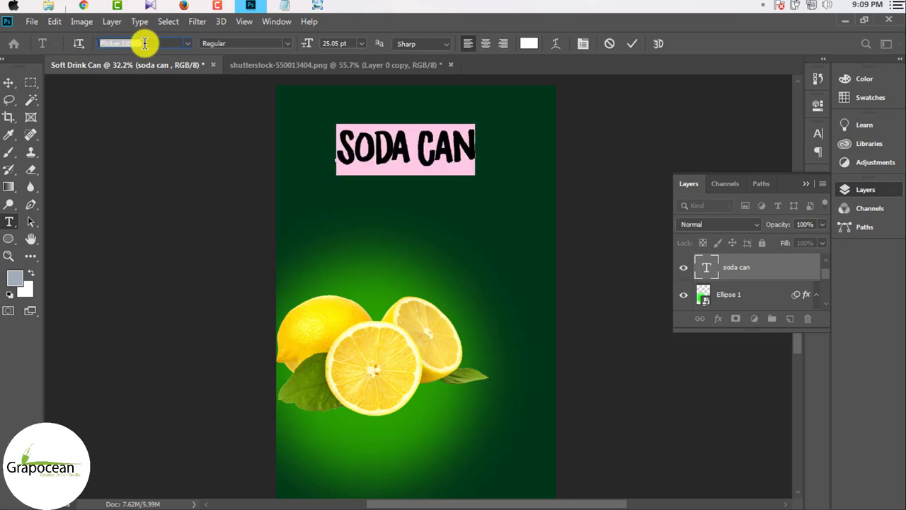
pyautogui.click(9, 82)
pyautogui.scroll(2, 397, 156)
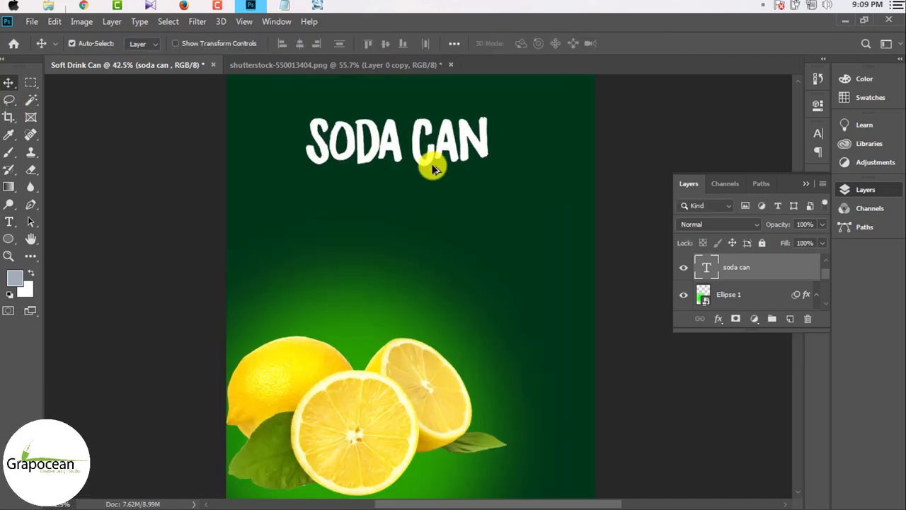
pyautogui.moveTo(447, 151); pyautogui.dragTo(463, 149)
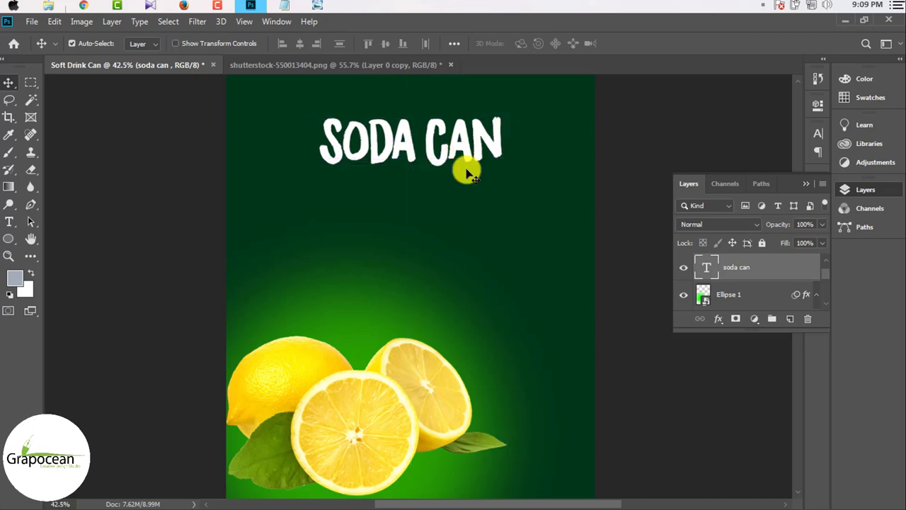
# - Give the SODA CAN text a green Color Overlay and duplicate it as 'soda can copy'
pyautogui.rightClick(770, 274)
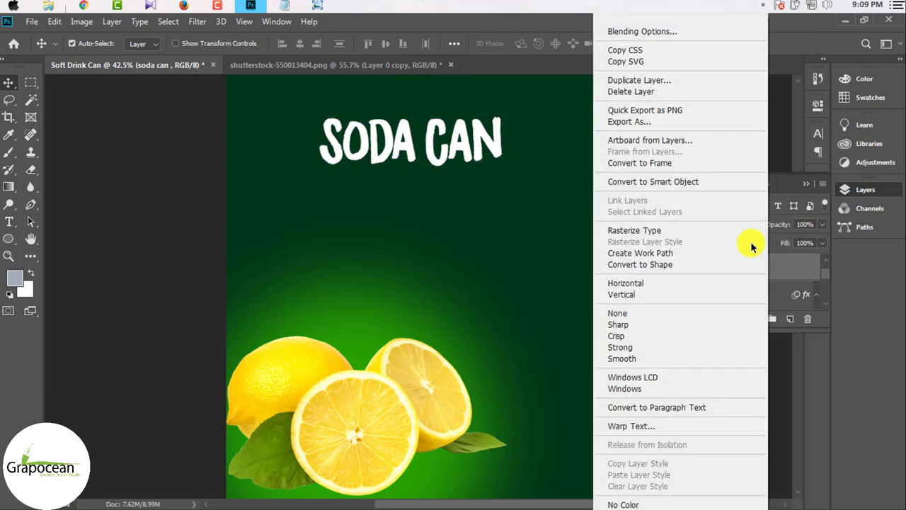
pyautogui.click(673, 31)
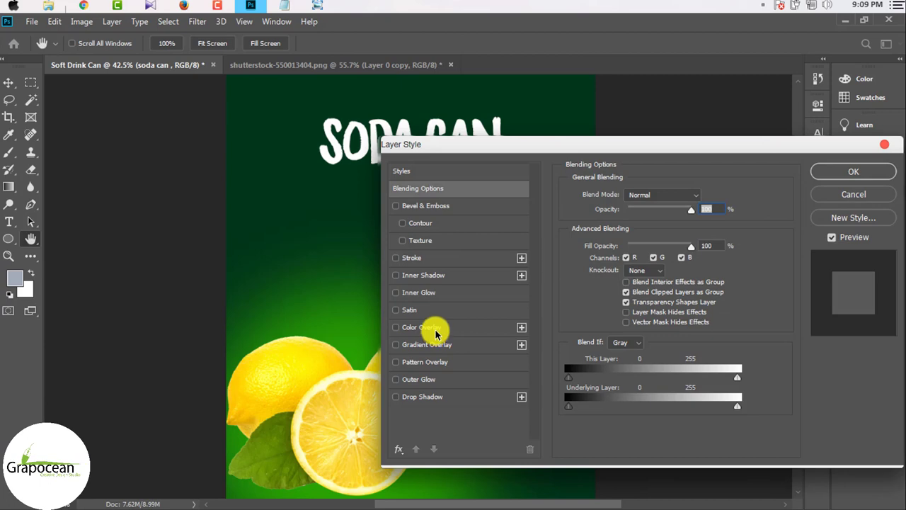
pyautogui.click(425, 327)
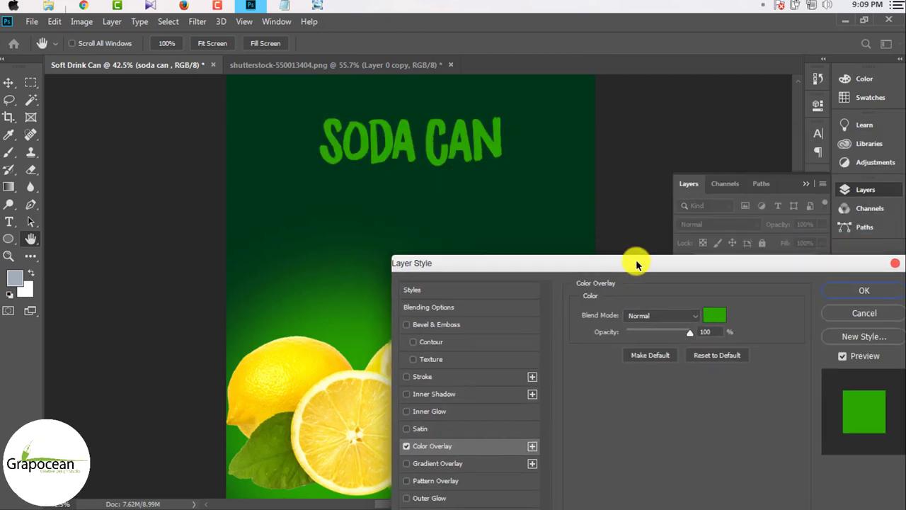
pyautogui.moveTo(620, 145); pyautogui.dragTo(592, 202)
pyautogui.click(810, 233)
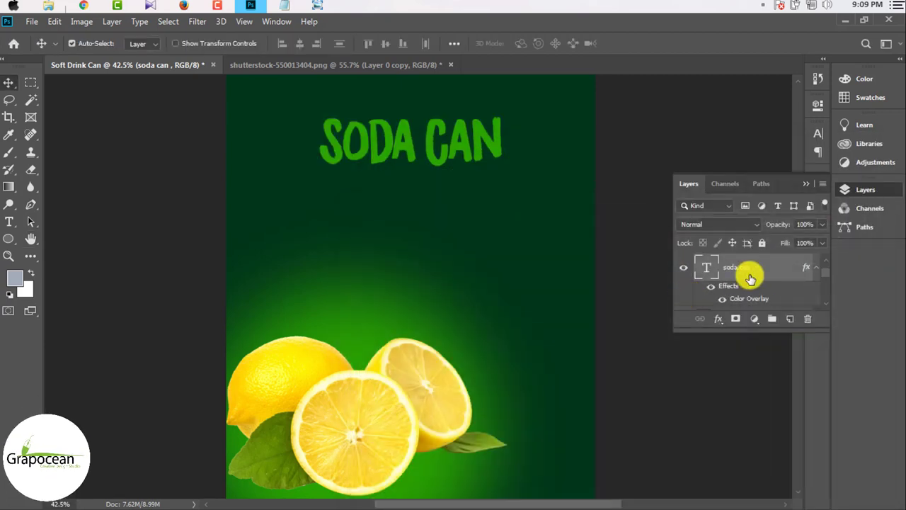
pyautogui.moveTo(765, 271); pyautogui.dragTo(785, 316)
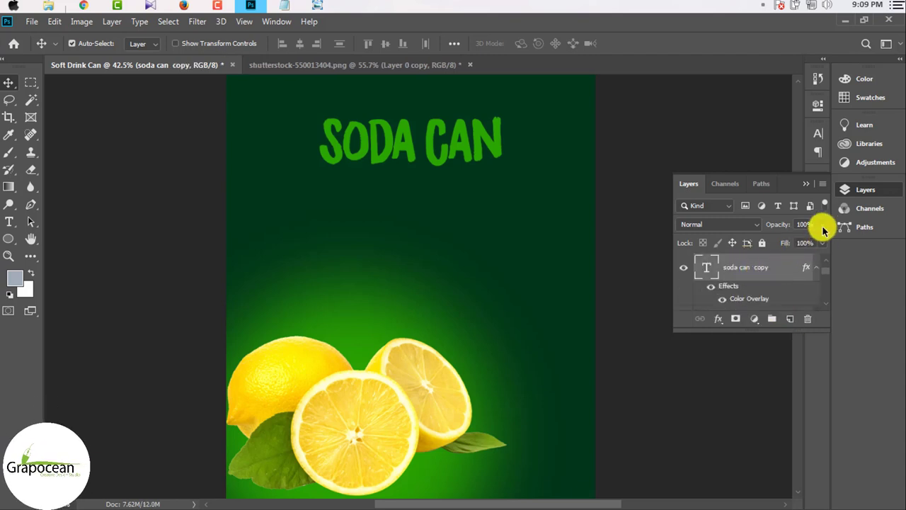
# - Rasterize the title copy and add a Bevel & Emboss with 43% depth
pyautogui.rightClick(775, 270)
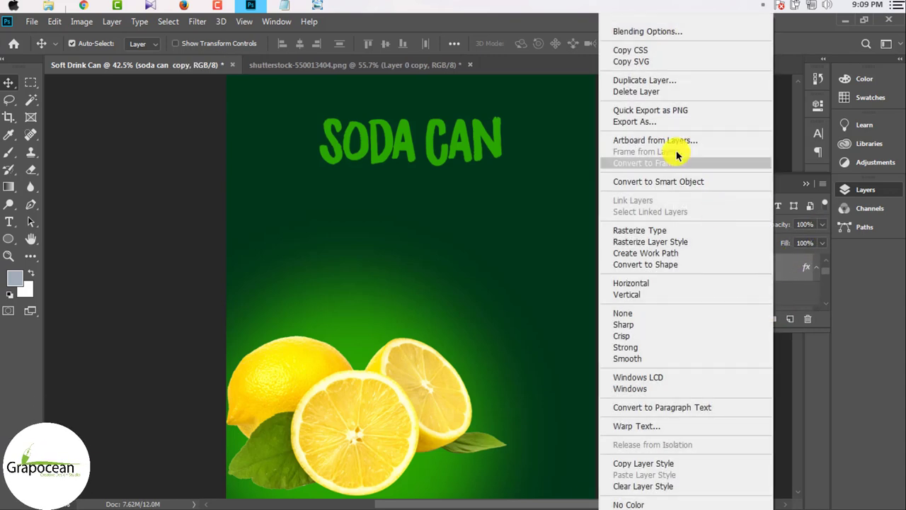
pyautogui.click(666, 231)
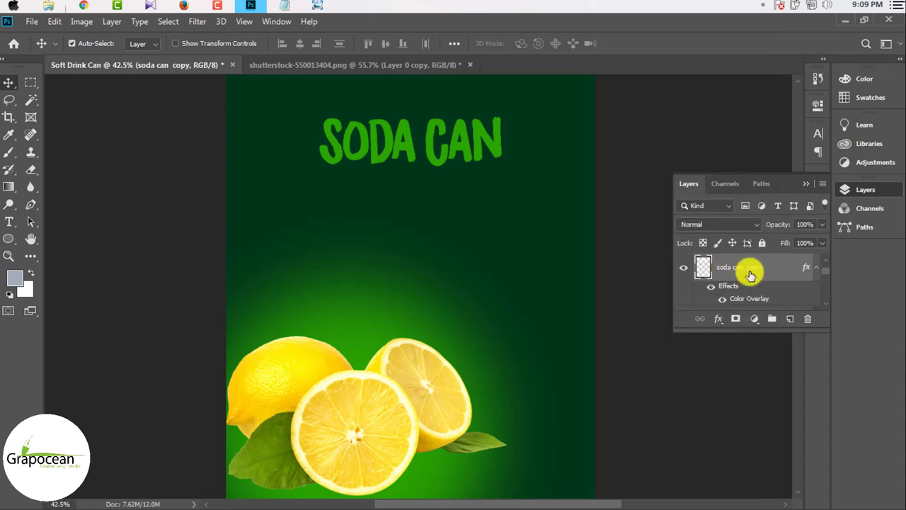
pyautogui.rightClick(747, 269)
pyautogui.click(618, 35)
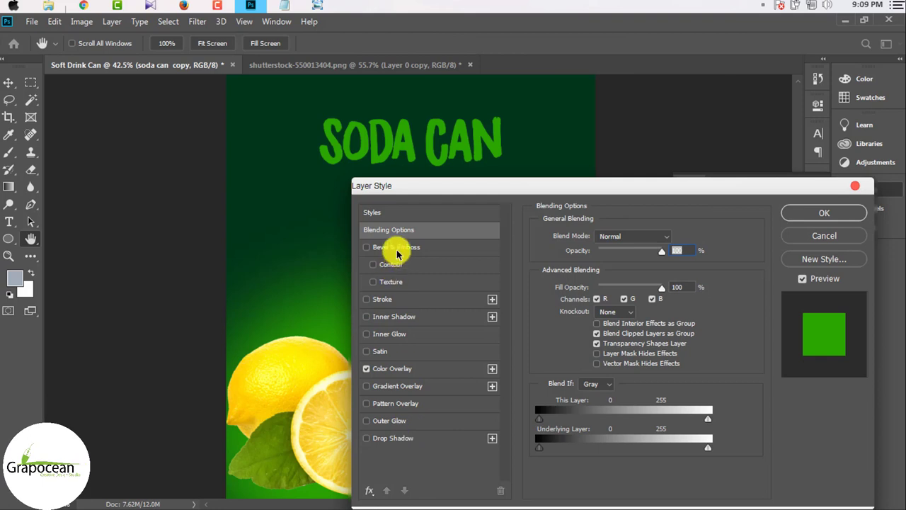
pyautogui.click(397, 249)
pyautogui.moveTo(491, 187); pyautogui.dragTo(492, 223)
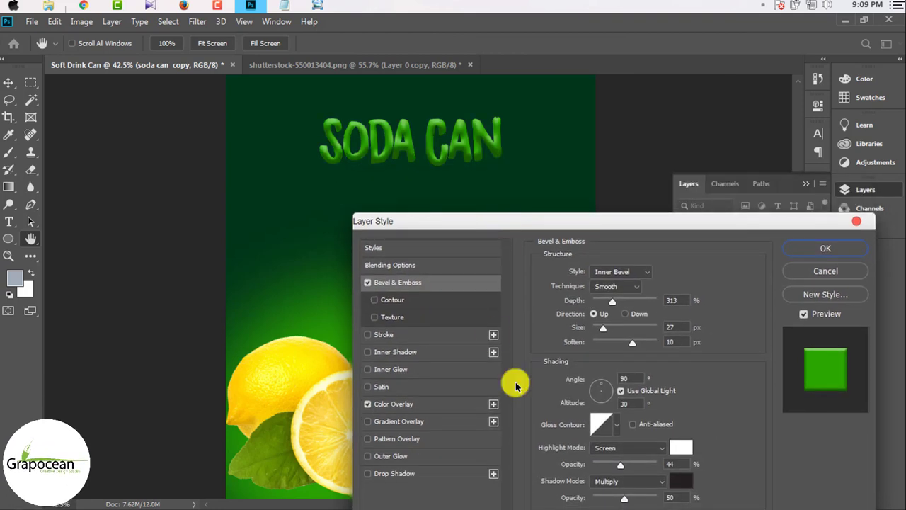
pyautogui.moveTo(603, 304); pyautogui.dragTo(599, 301)
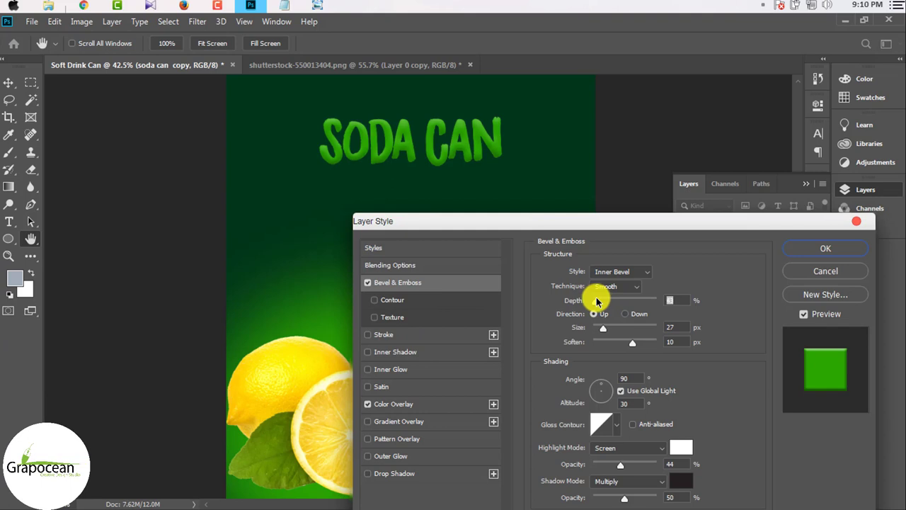
pyautogui.write('43')
pyautogui.press('Tab')
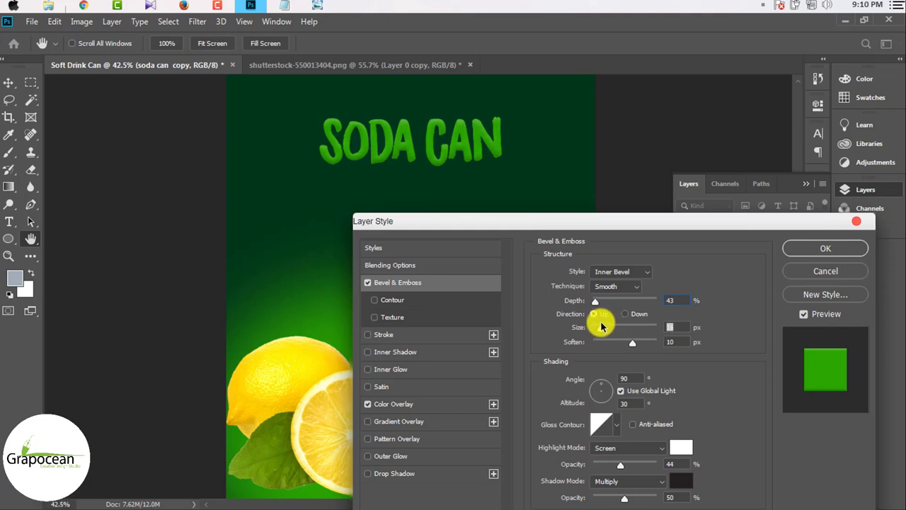
# - Choose a cone-shaped gloss contour for the bevel and apply the style
pyautogui.moveTo(650, 221); pyautogui.dragTo(663, 146)
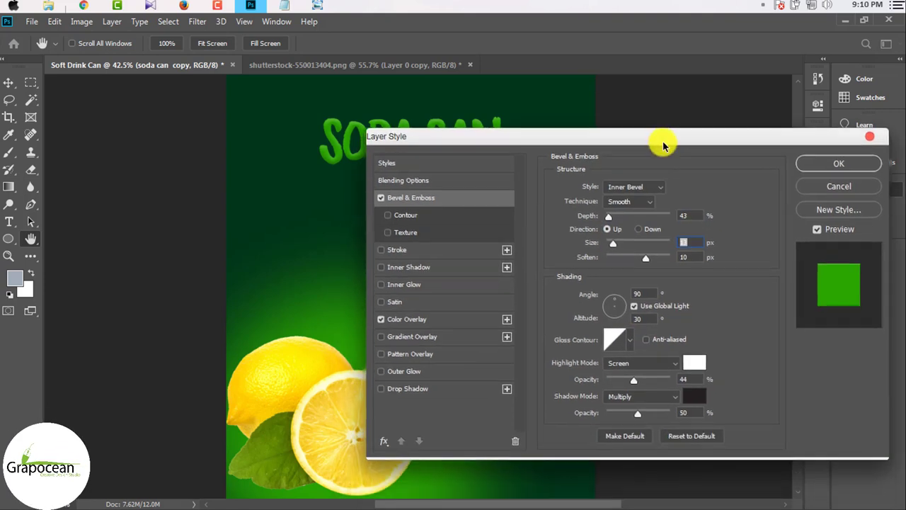
pyautogui.click(621, 341)
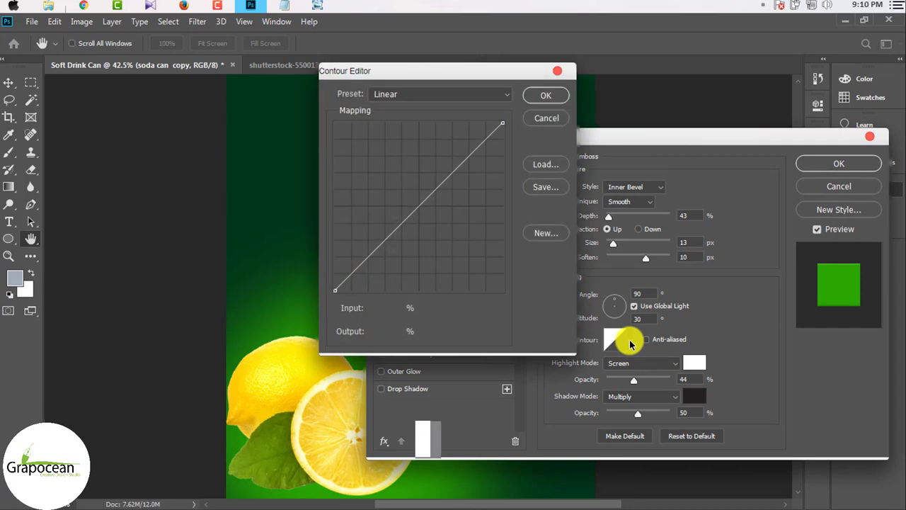
pyautogui.click(558, 124)
pyautogui.click(629, 340)
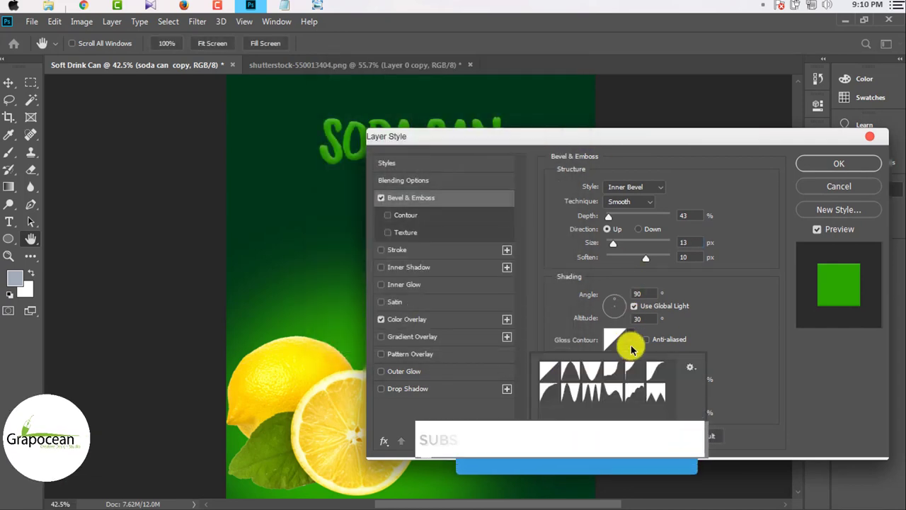
pyautogui.click(593, 370)
pyautogui.moveTo(564, 135); pyautogui.dragTo(543, 211)
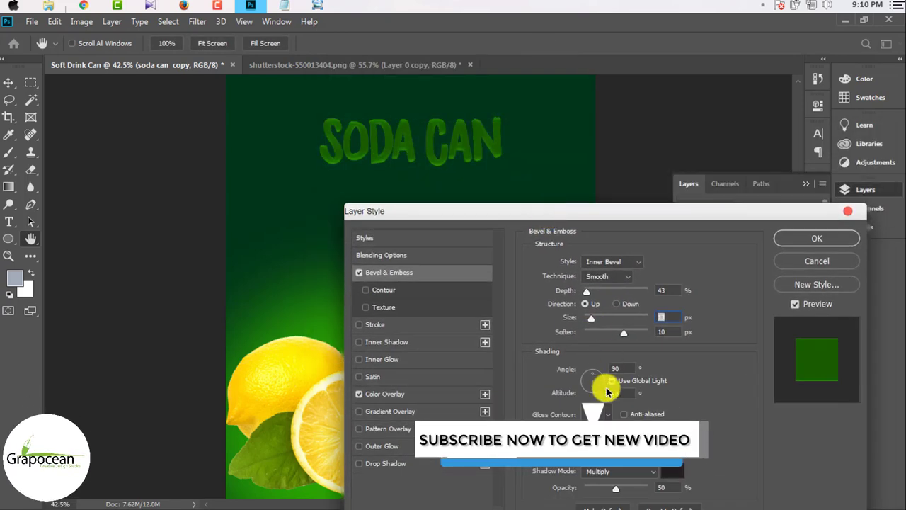
pyautogui.click(610, 418)
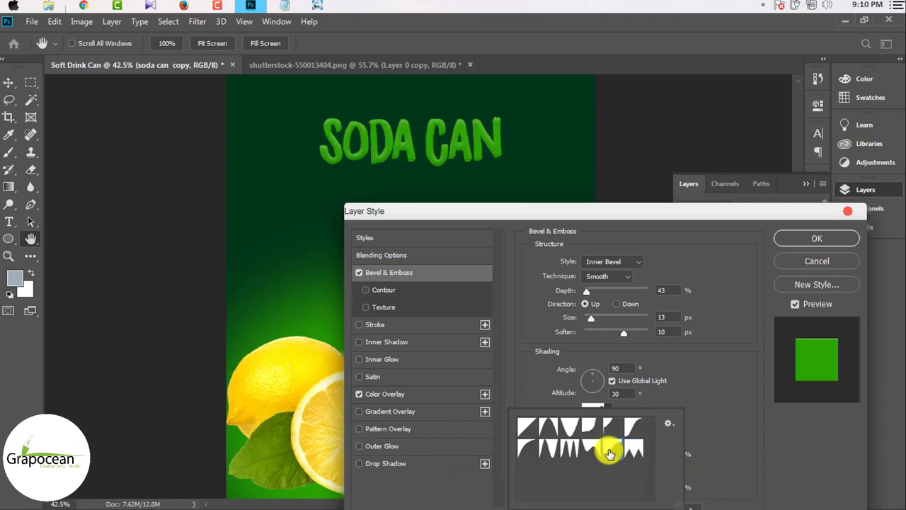
pyautogui.click(817, 238)
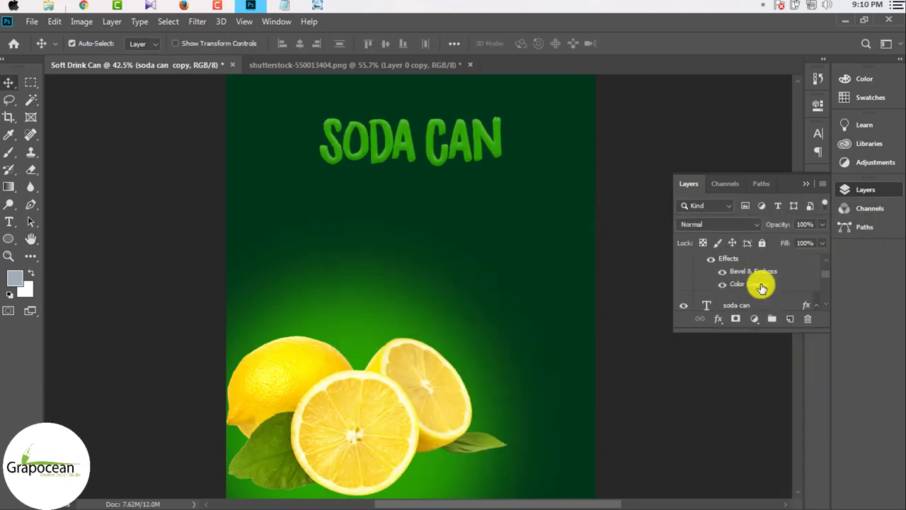
# - Add a white outside Stroke of about 15 px to the original soda can layer
pyautogui.scroll(-2, 762, 296)
pyautogui.rightClick(765, 265)
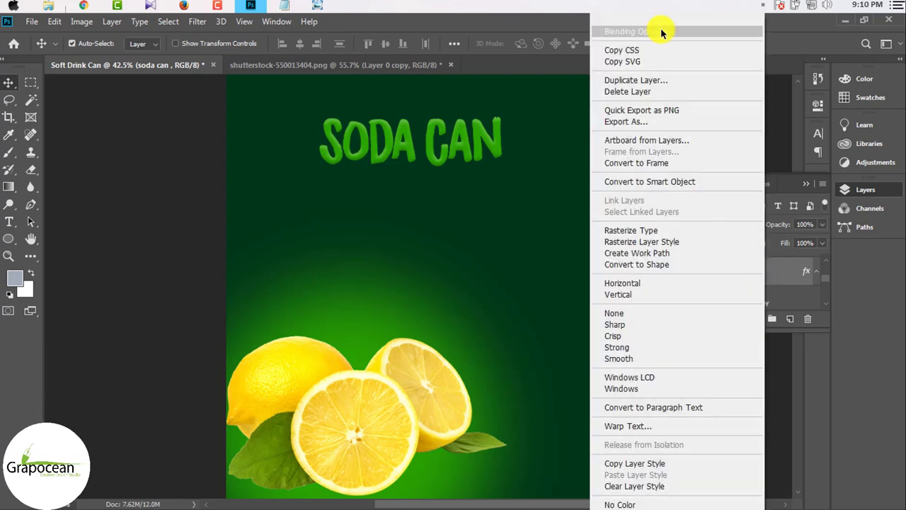
pyautogui.click(658, 30)
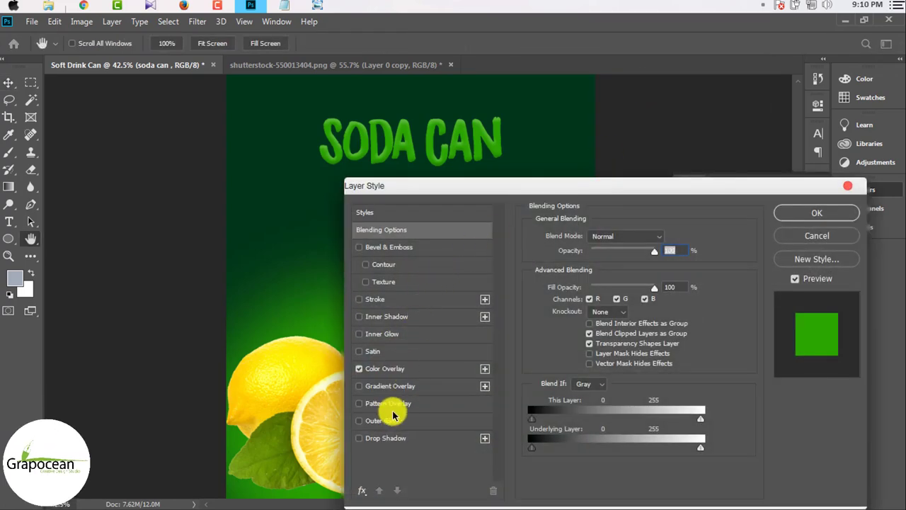
pyautogui.click(359, 298)
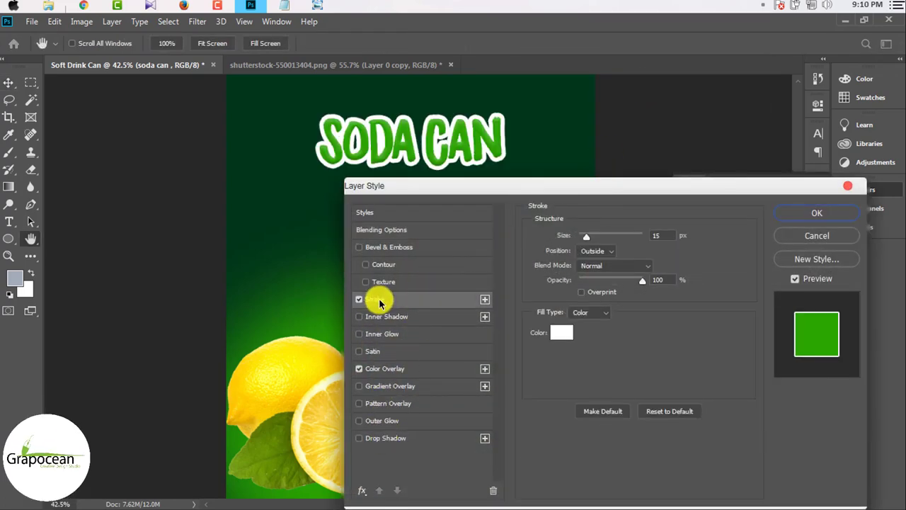
pyautogui.moveTo(552, 198)
pyautogui.mouseDown()
pyautogui.moveTo(690, 315)
pyautogui.moveTo(657, 246)
pyautogui.mouseUp()
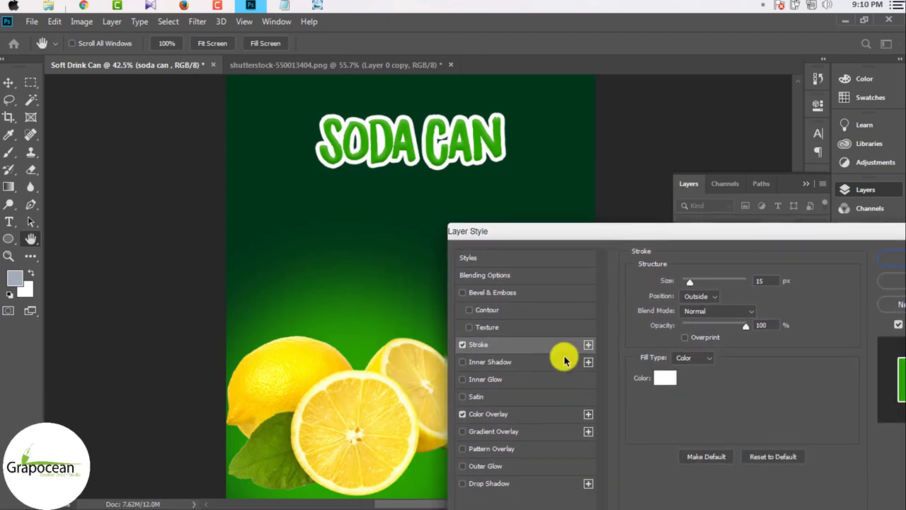
pyautogui.moveTo(690, 282); pyautogui.dragTo(689, 282)
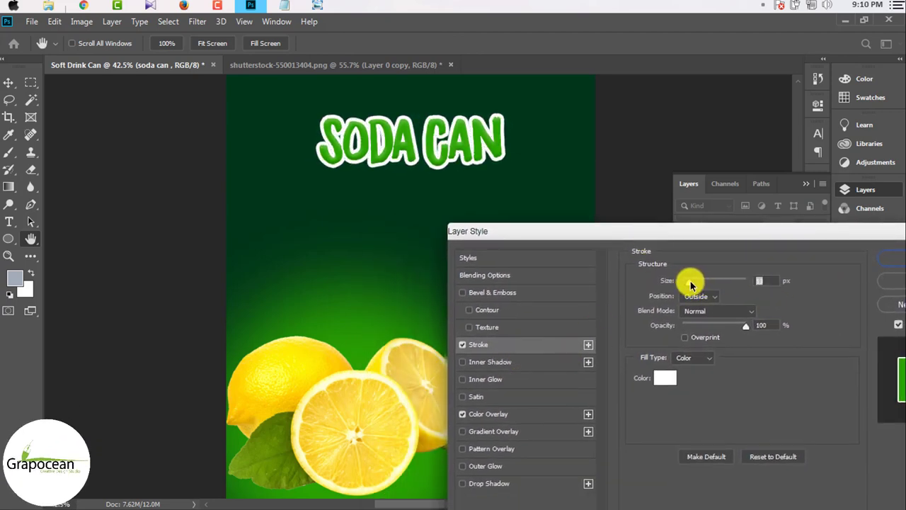
pyautogui.moveTo(647, 241); pyautogui.dragTo(552, 236)
pyautogui.click(789, 259)
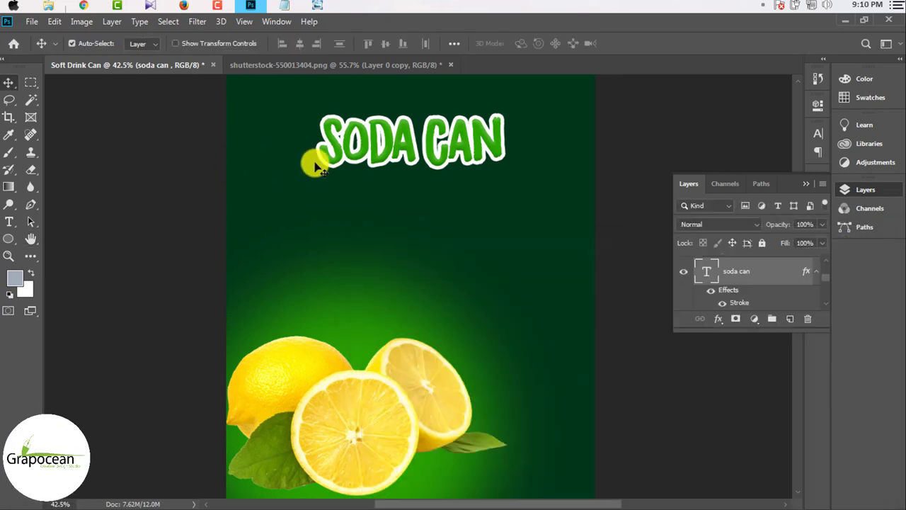
pyautogui.scroll(-3, 460, 212)
pyautogui.scroll(-2, 462, 227)
pyautogui.scroll(1, 465, 240)
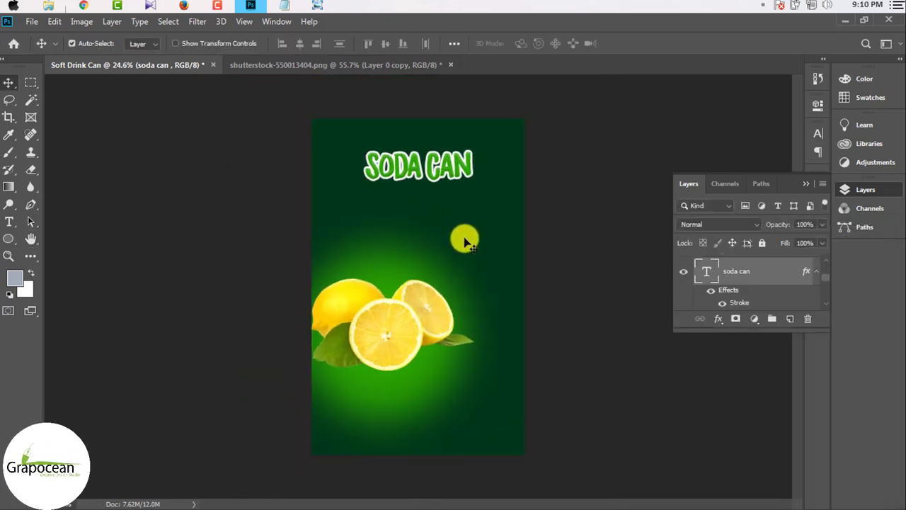
pyautogui.scroll(1, 460, 234)
pyautogui.scroll(2, 466, 198)
pyautogui.scroll(1, 467, 188)
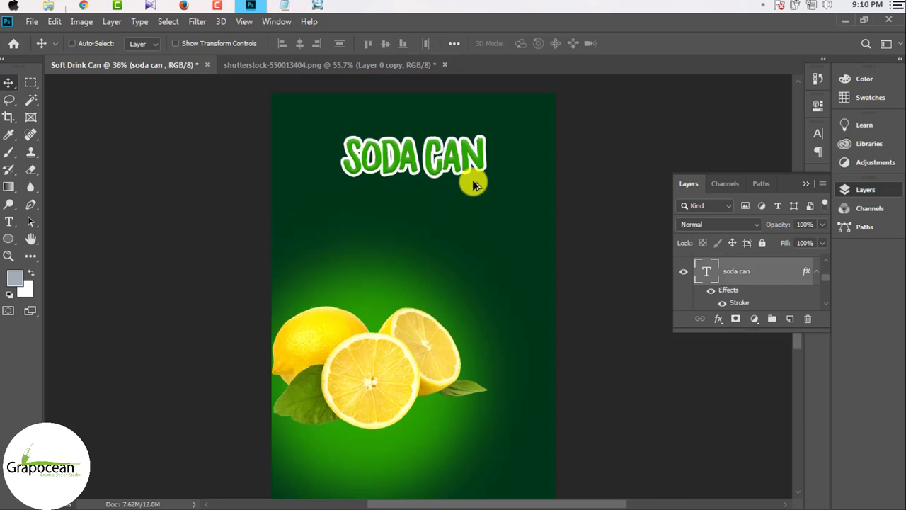
pyautogui.scroll(2, 473, 183)
pyautogui.scroll(-2, 473, 183)
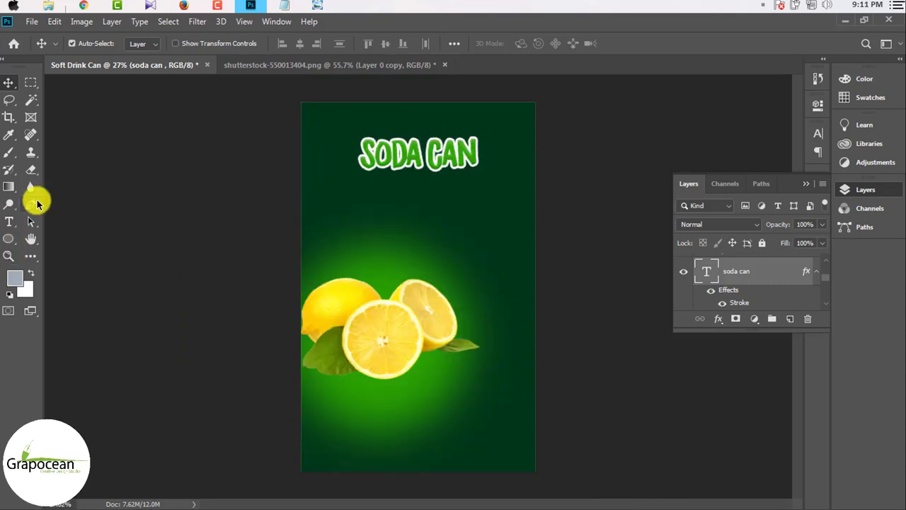
pyautogui.click(30, 204)
pyautogui.moveTo(545, 376); pyautogui.dragTo(651, 279)
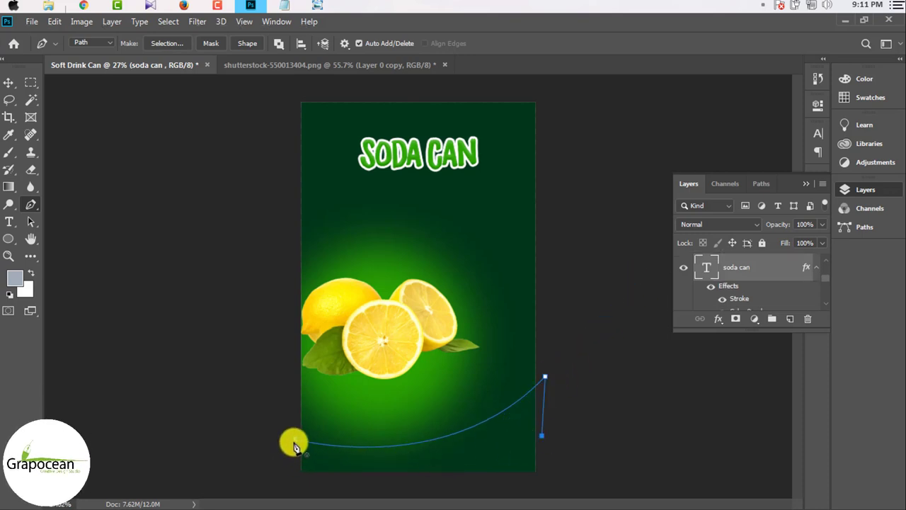
pyautogui.moveTo(294, 441)
pyautogui.mouseDown()
pyautogui.moveTo(236, 381)
pyautogui.moveTo(221, 387)
pyautogui.mouseUp()
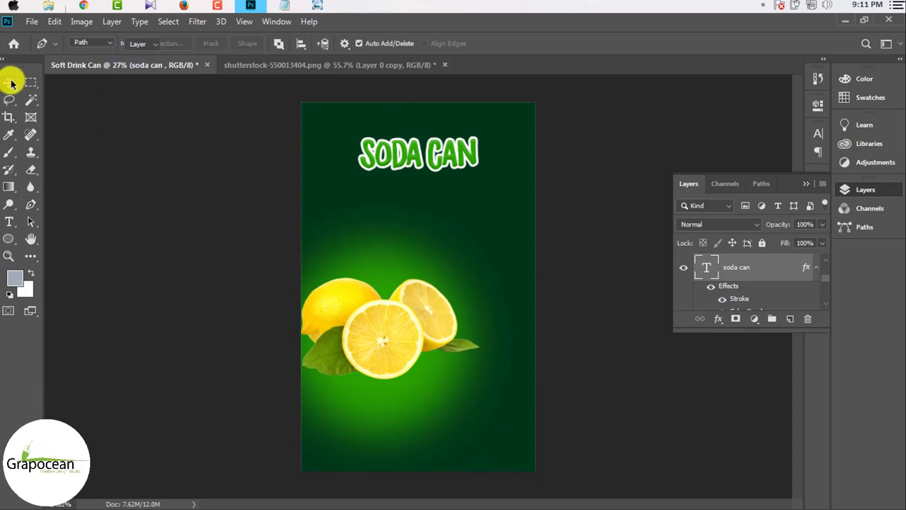
# - Draw a closed curved swoosh shape across the label's bottom using the Pen in Shape mode
pyautogui.click(8, 82)
pyautogui.click(31, 205)
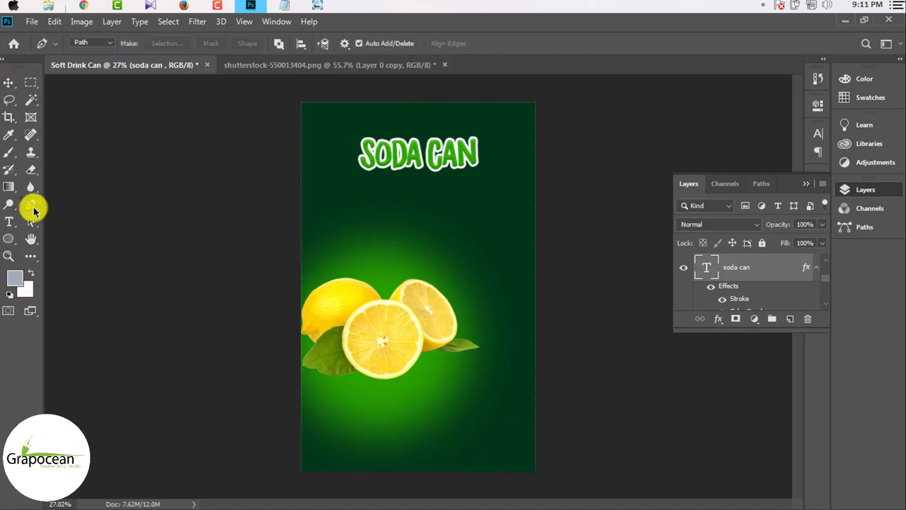
pyautogui.click(92, 43)
pyautogui.click(91, 55)
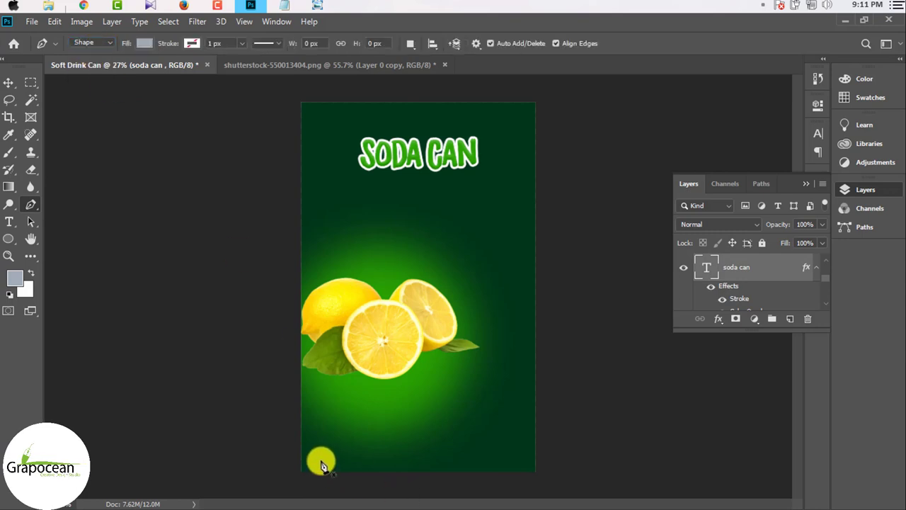
pyautogui.click(286, 424)
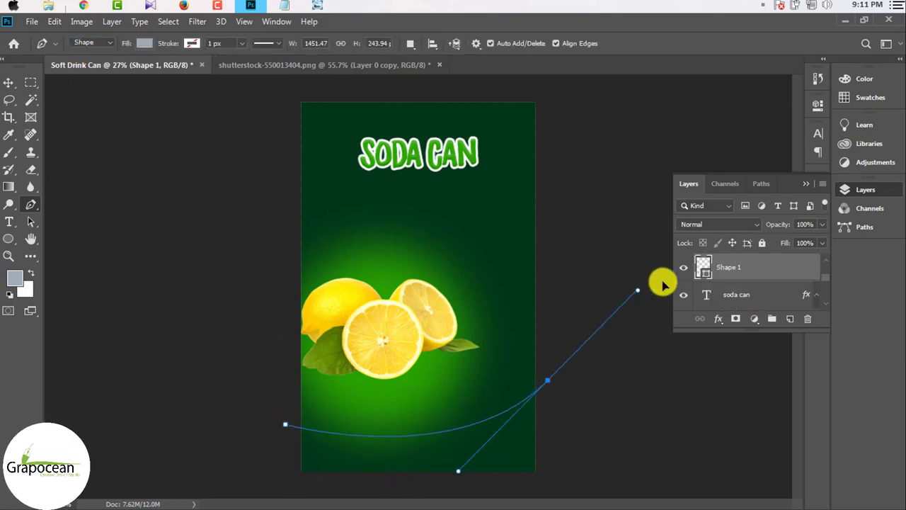
pyautogui.moveTo(663, 283)
pyautogui.mouseDown()
pyautogui.moveTo(690, 278)
pyautogui.moveTo(674, 272)
pyautogui.mouseUp()
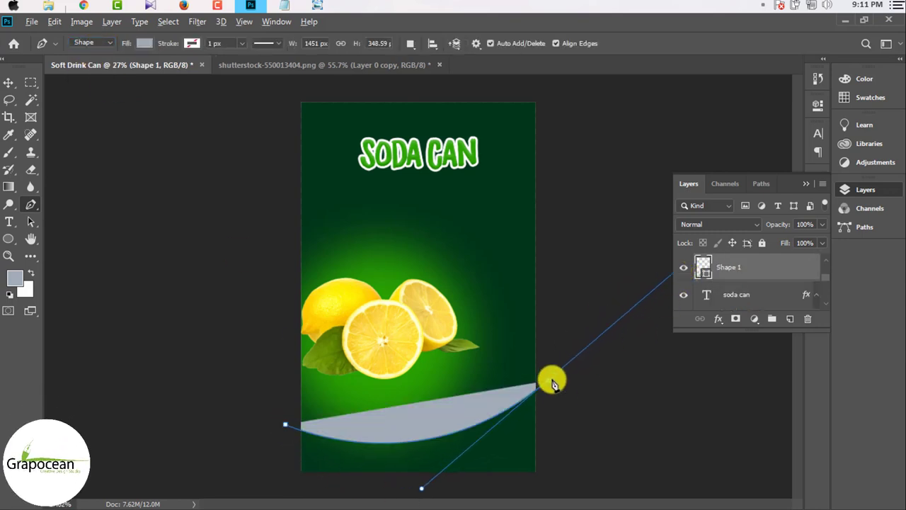
pyautogui.keyDown('alt'); pyautogui.click(549, 383); pyautogui.keyUp('alt')
pyautogui.click(547, 432)
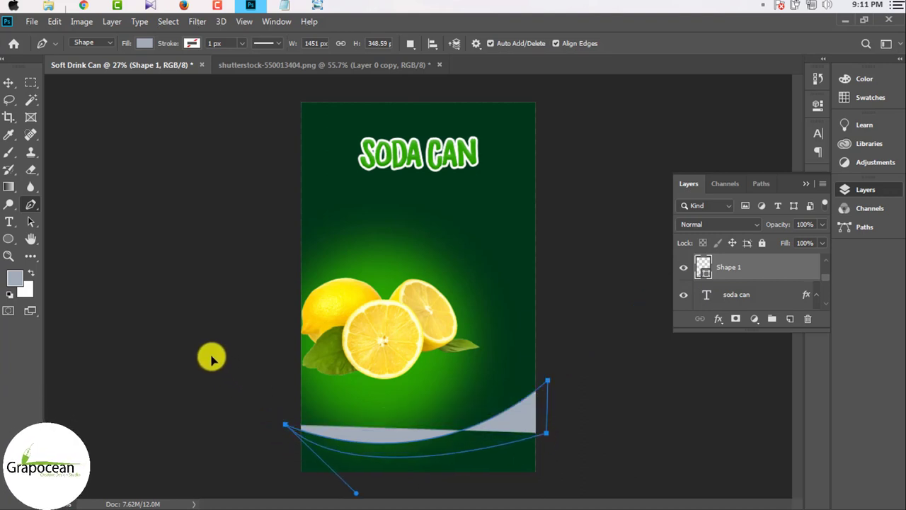
pyautogui.moveTo(207, 356); pyautogui.dragTo(211, 376)
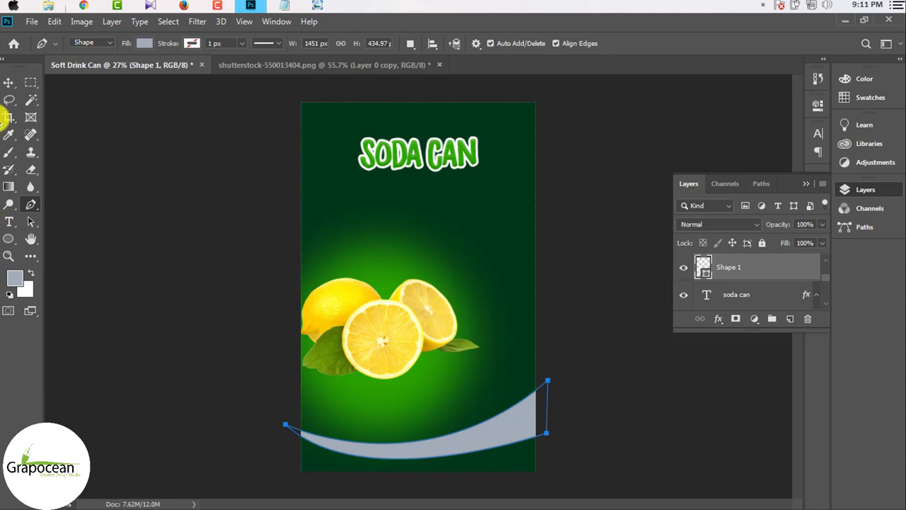
# - Alt-drag the swoosh to duplicate it as a new Shape 2 layer
pyautogui.scroll(2, 307, 458)
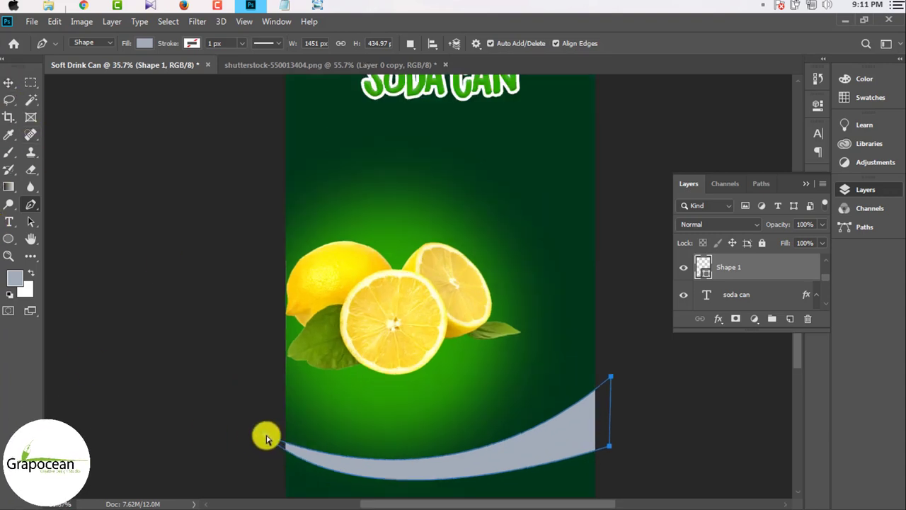
pyautogui.moveTo(267, 437); pyautogui.dragTo(286, 446)
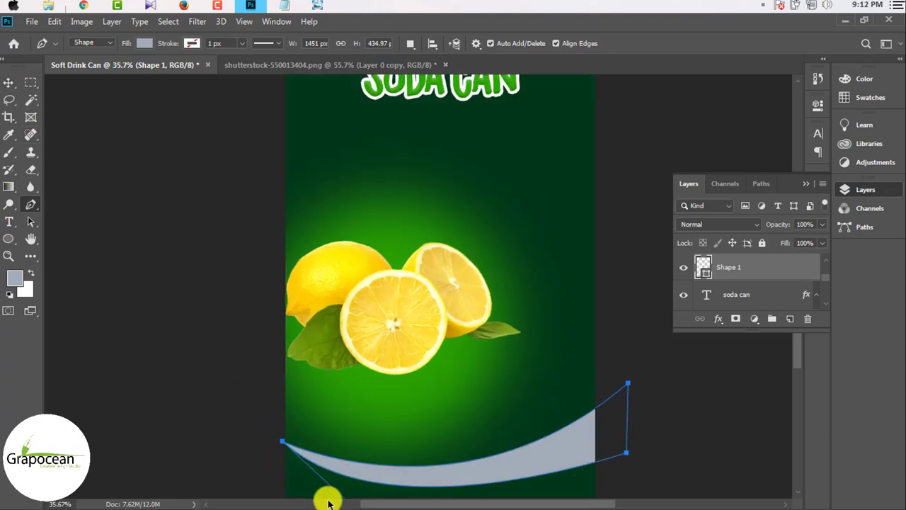
pyautogui.scroll(-2, 354, 421)
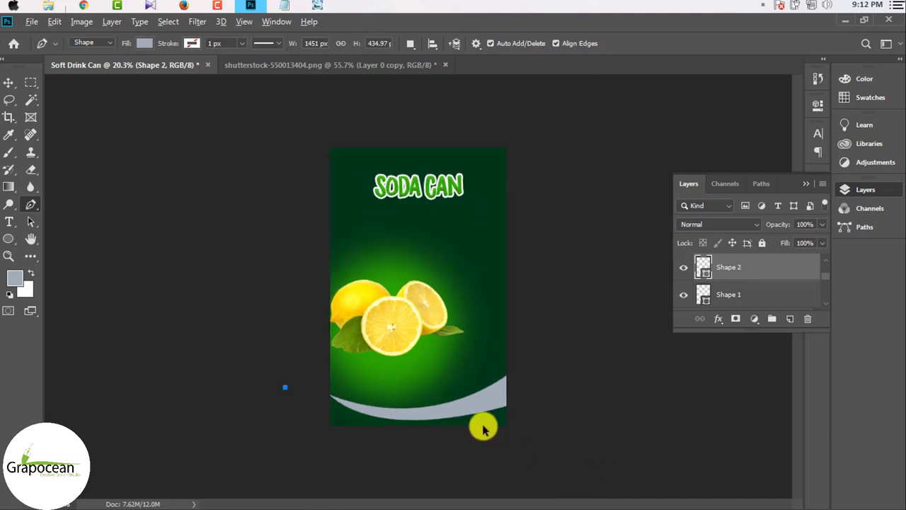
pyautogui.scroll(1, 483, 427)
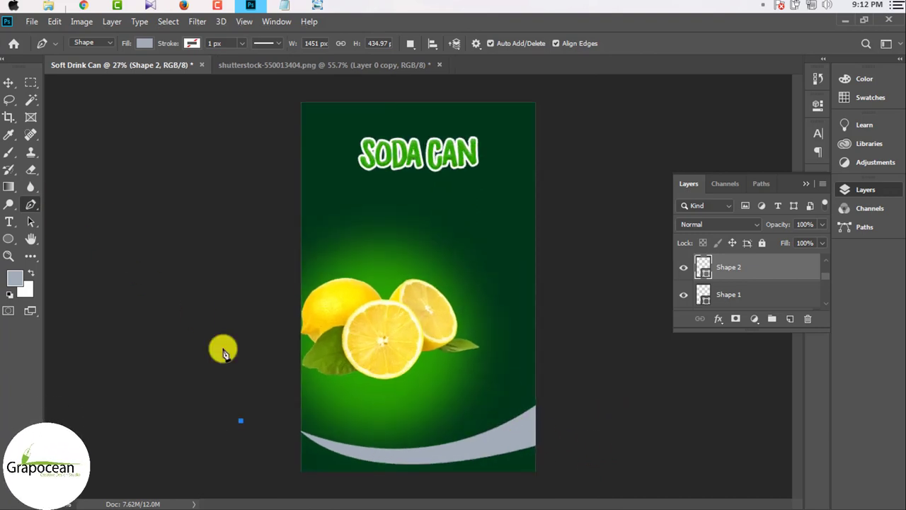
# - Drag the grey Shape 1 swoosh into position on the label
pyautogui.click(8, 83)
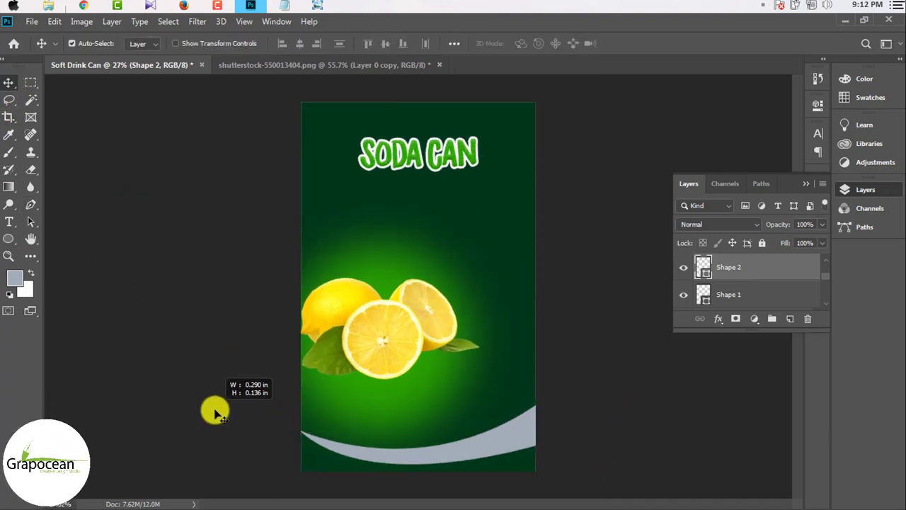
pyautogui.moveTo(239, 420); pyautogui.dragTo(212, 411)
pyautogui.scroll(1, 524, 445)
pyautogui.scroll(-1, 495, 425)
pyautogui.moveTo(492, 418)
pyautogui.mouseDown()
pyautogui.moveTo(506, 409)
pyautogui.moveTo(536, 414)
pyautogui.mouseUp()
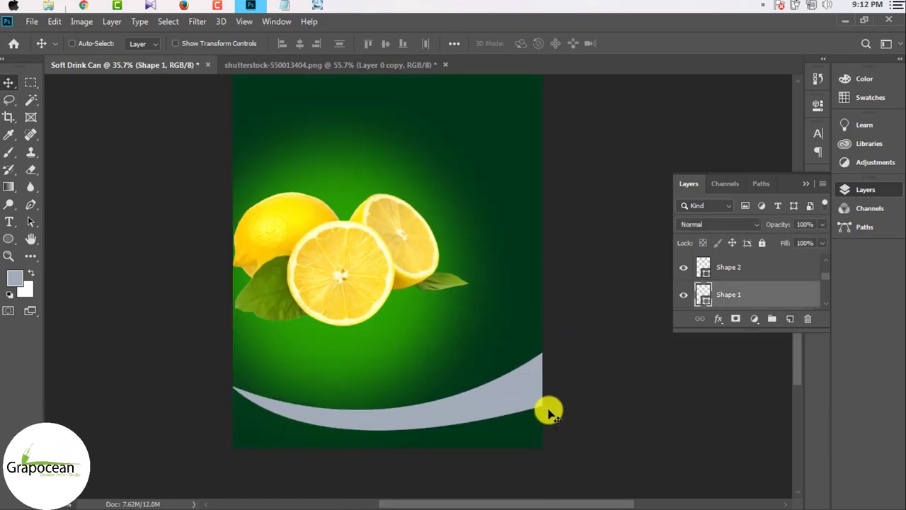
# - Rotate the swoosh about -10.6° and settle it along the label's bottom edge
pyautogui.hotkey('ctrl', 't')
pyautogui.moveTo(603, 431); pyautogui.dragTo(601, 404)
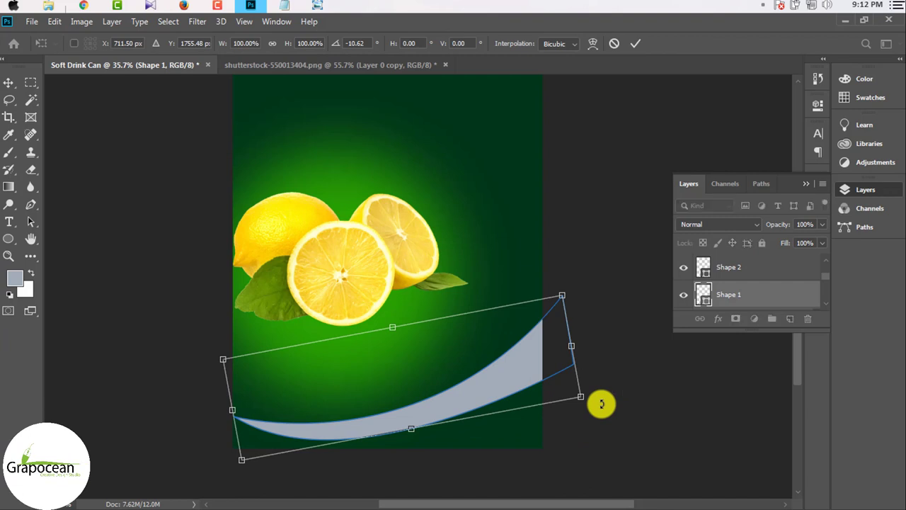
pyautogui.click(635, 43)
pyautogui.scroll(-1, 508, 393)
pyautogui.scroll(1, 500, 404)
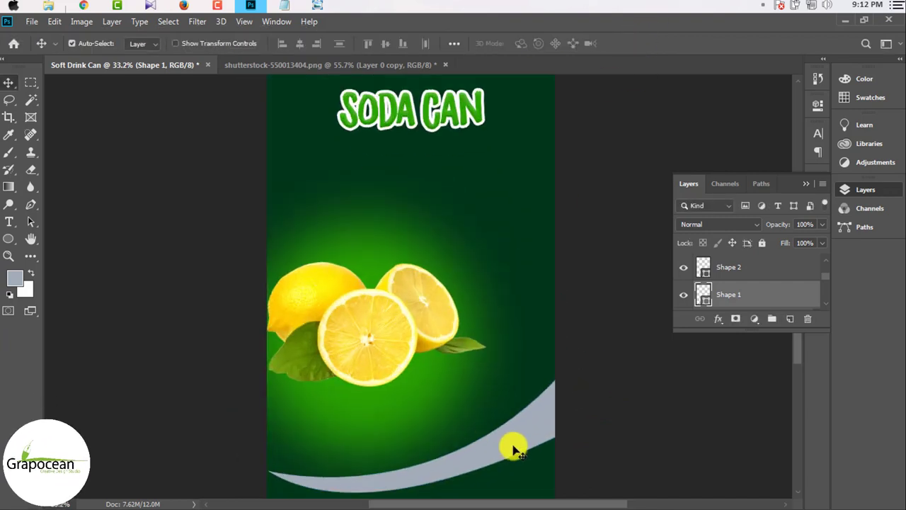
pyautogui.moveTo(512, 447); pyautogui.dragTo(505, 449)
pyautogui.scroll(-1, 566, 401)
pyautogui.scroll(-1, 556, 400)
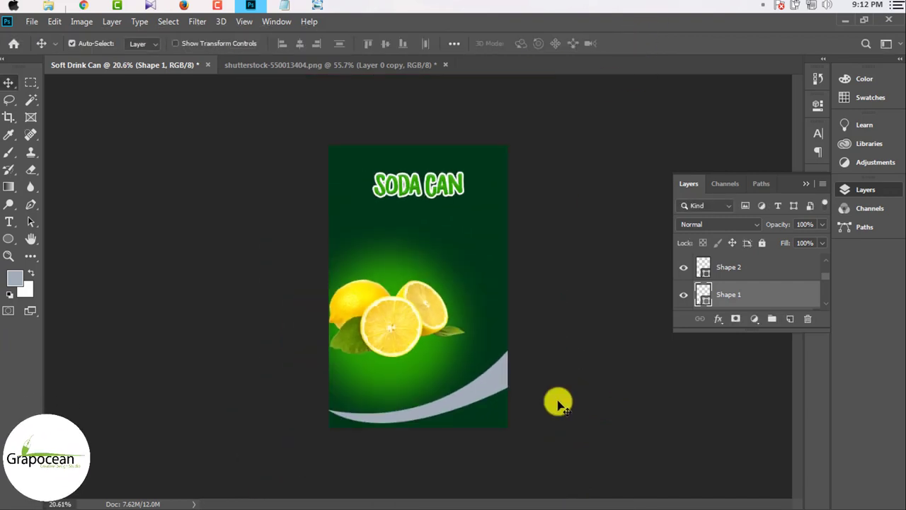
pyautogui.scroll(1, 511, 408)
pyautogui.scroll(1, 511, 407)
# - Enable a Gradient Overlay on Shape 1 in Blending Options, trying preset gradients
pyautogui.rightClick(745, 300)
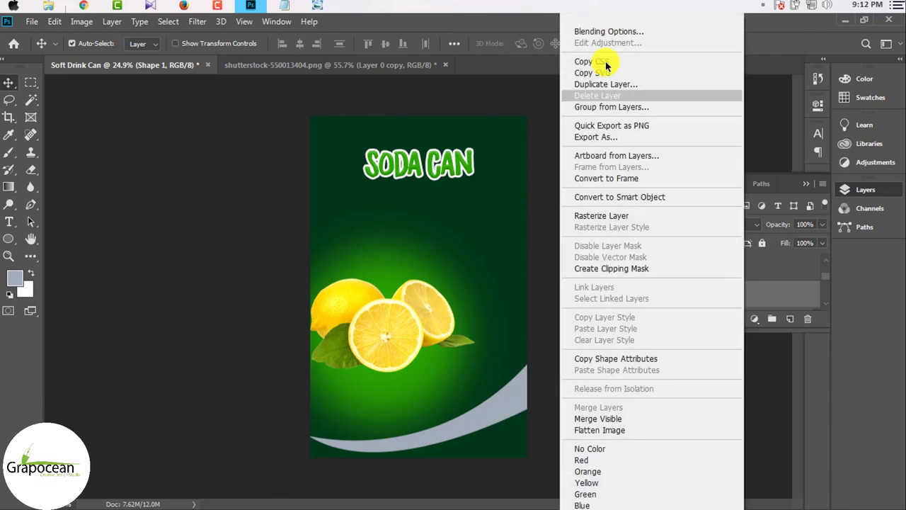
pyautogui.click(606, 29)
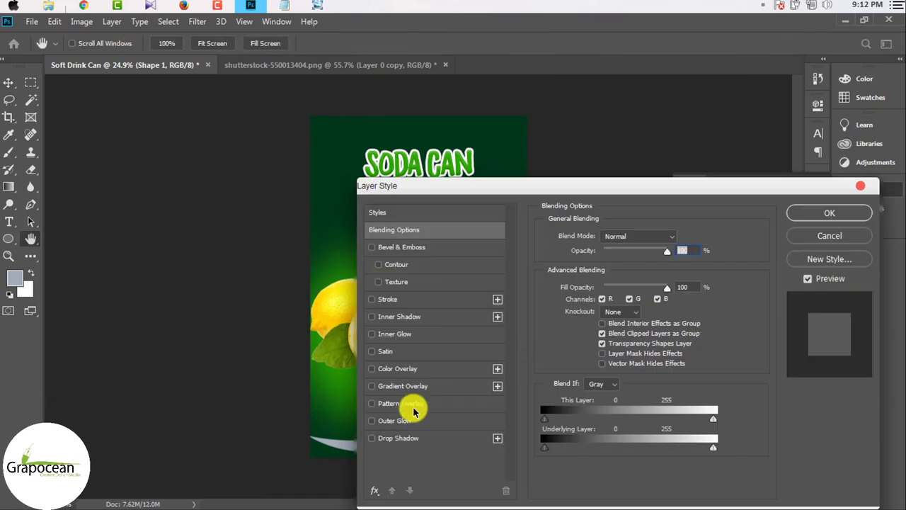
pyautogui.click(423, 388)
pyautogui.moveTo(588, 185); pyautogui.dragTo(754, 291)
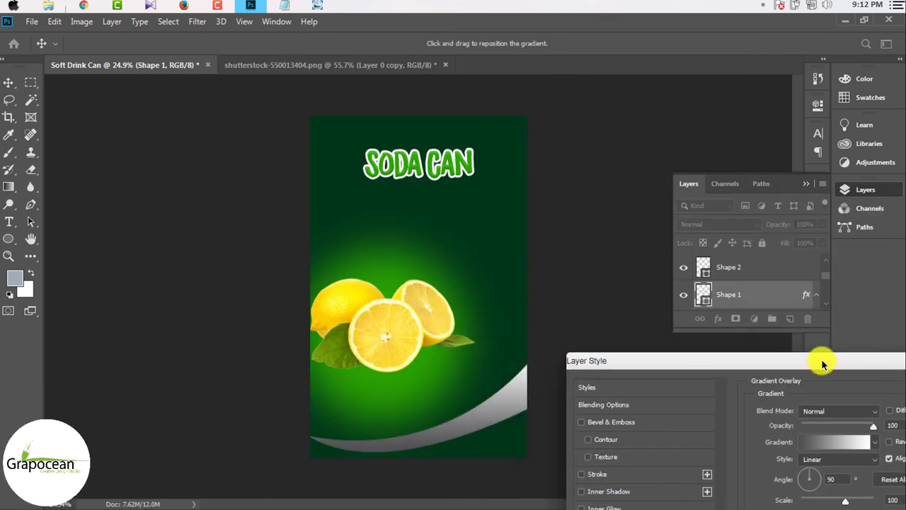
pyautogui.click(832, 372)
pyautogui.click(812, 423)
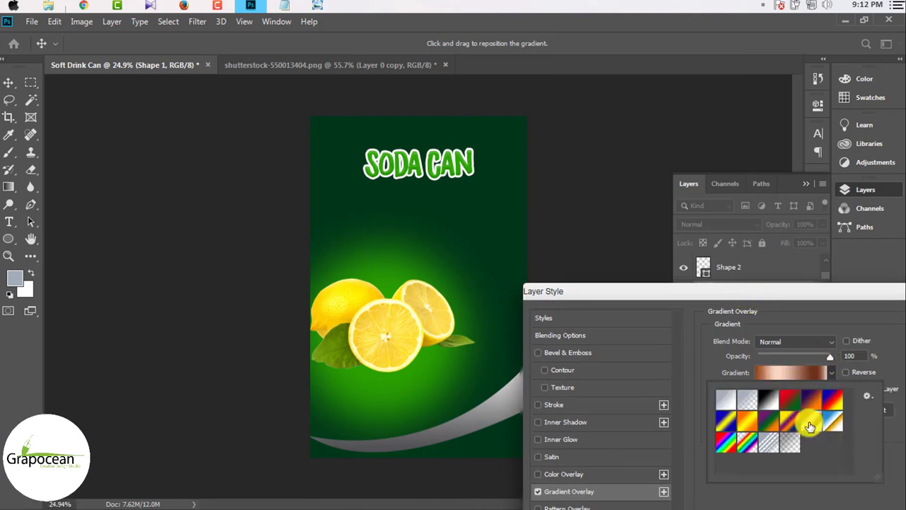
pyautogui.click(779, 429)
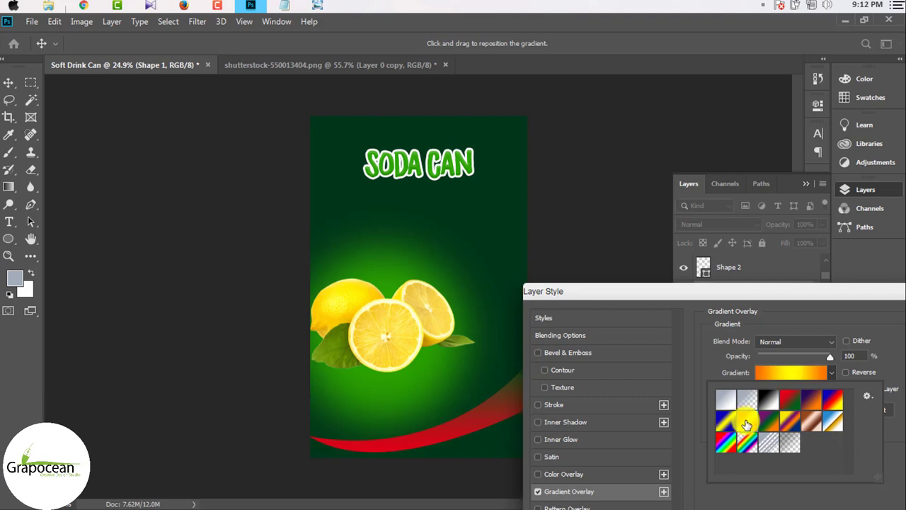
pyautogui.moveTo(693, 292)
pyautogui.mouseDown()
pyautogui.moveTo(720, 388)
pyautogui.moveTo(590, 297)
pyautogui.mouseUp()
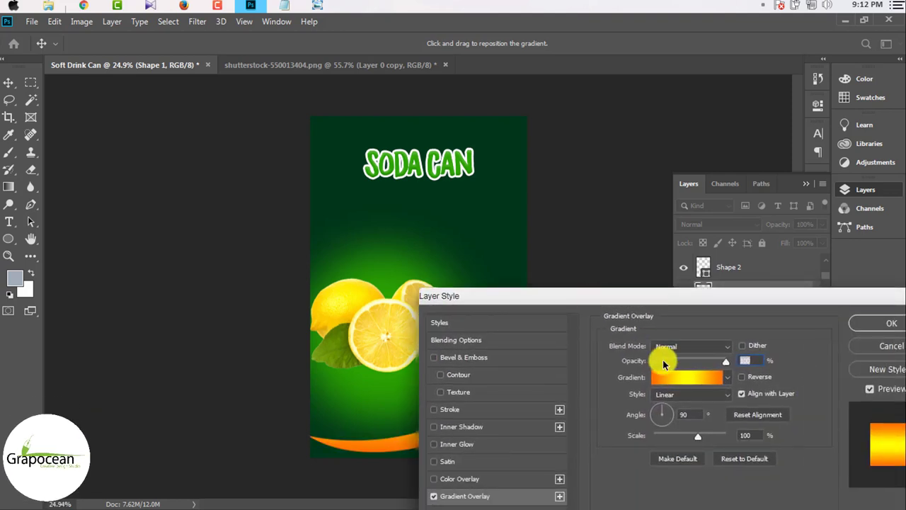
# - Set the gradient's left and right stops to dark green sampled from the background
pyautogui.click(677, 377)
pyautogui.doubleClick(314, 295)
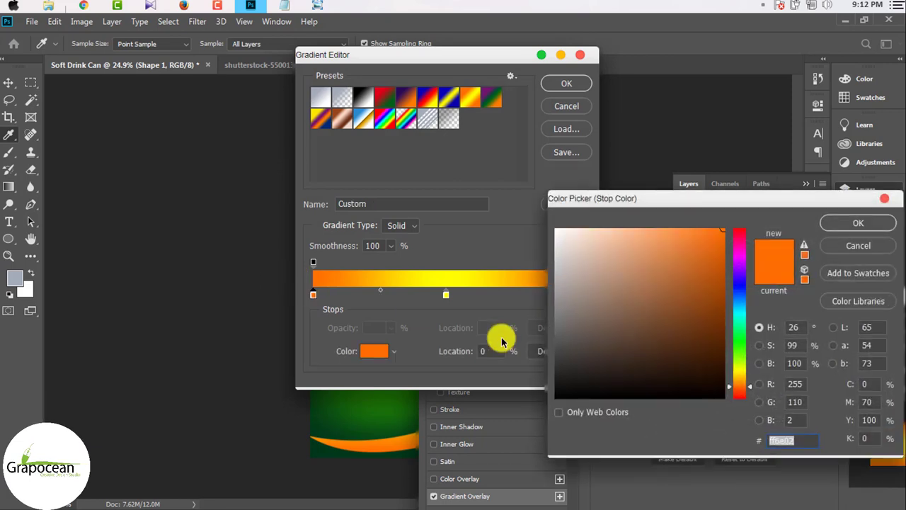
pyautogui.click(347, 428)
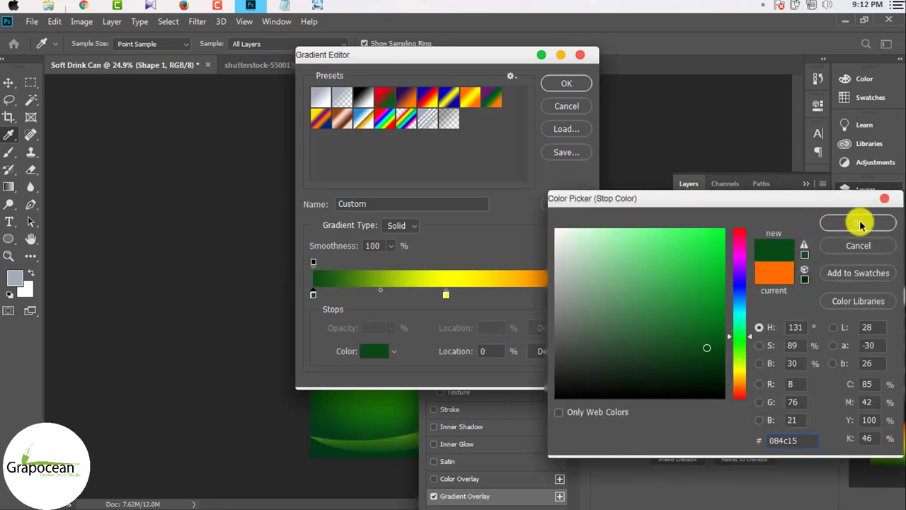
pyautogui.click(859, 223)
pyautogui.click(578, 296)
pyautogui.click(373, 351)
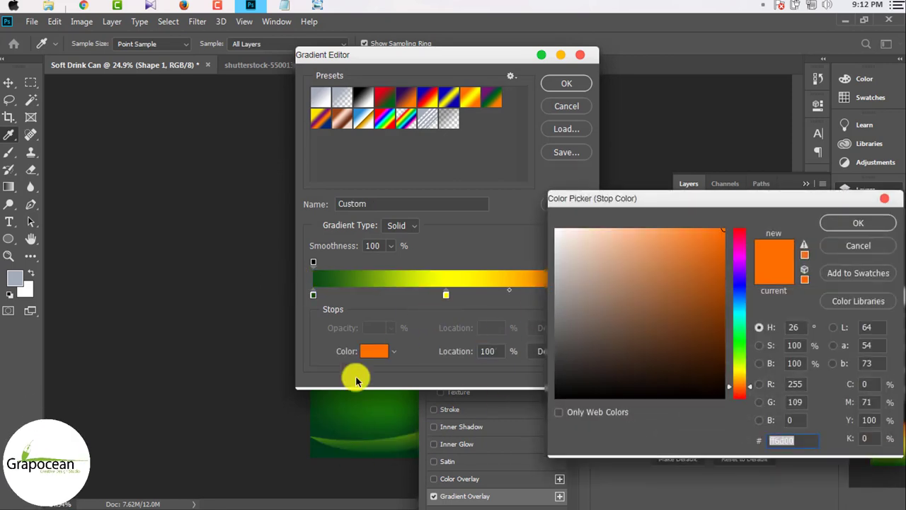
pyautogui.click(362, 423)
pyautogui.click(859, 224)
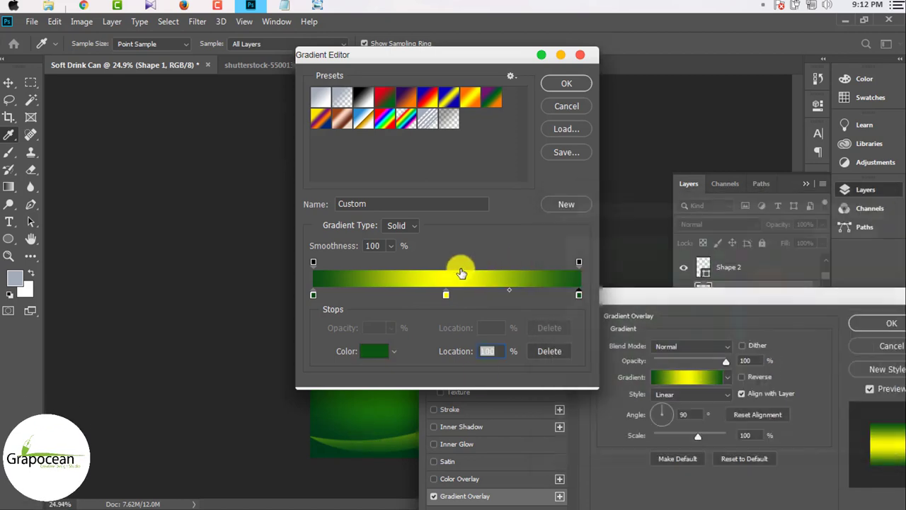
# - Make the middle gradient stop bright green 0bc11f and accept the gradient
pyautogui.doubleClick(446, 294)
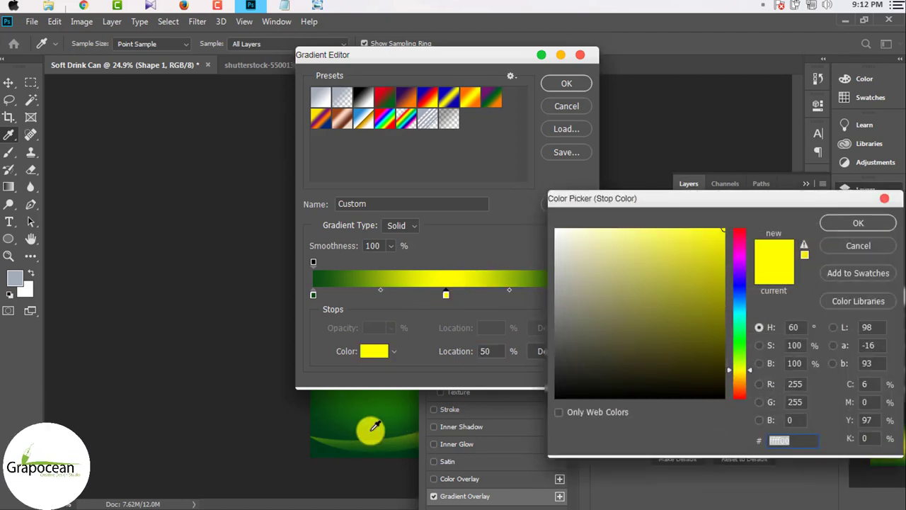
pyautogui.click(371, 428)
pyautogui.moveTo(693, 298); pyautogui.dragTo(716, 270)
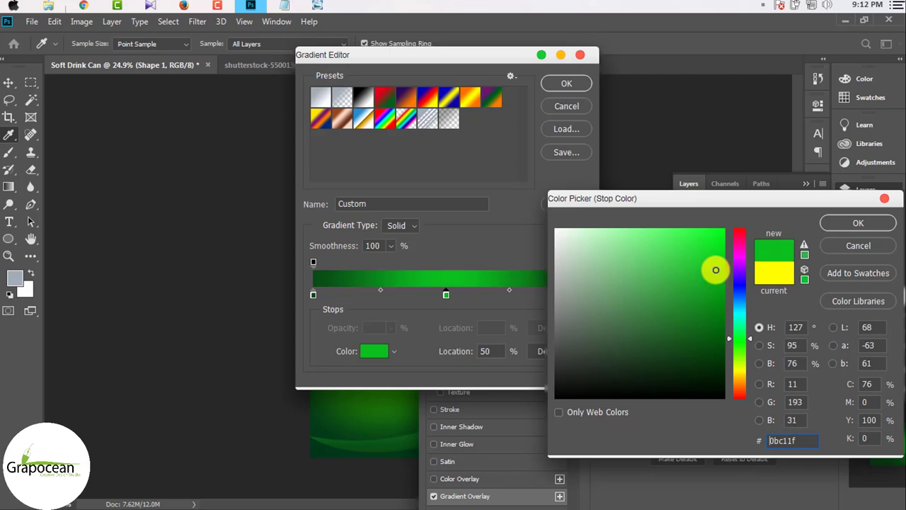
pyautogui.click(858, 222)
pyautogui.click(568, 85)
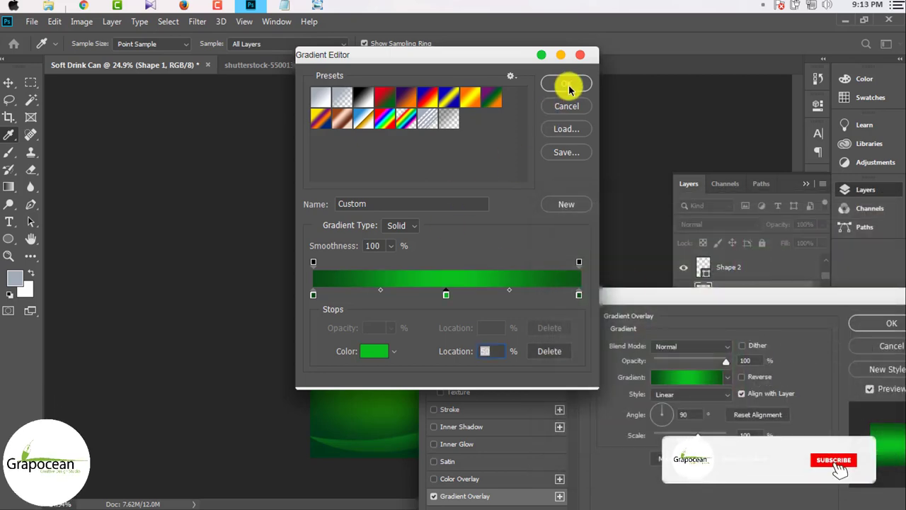
pyautogui.moveTo(711, 299); pyautogui.dragTo(470, 309)
# - Apply the green gradient overlay to the Shape 1 swoosh
pyautogui.click(653, 341)
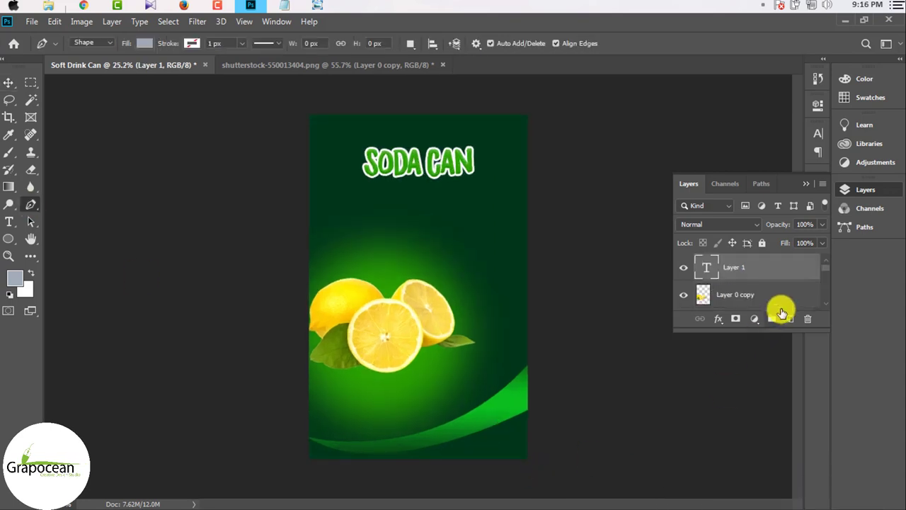
pyautogui.scroll(-3, 760, 297)
pyautogui.scroll(-3, 772, 296)
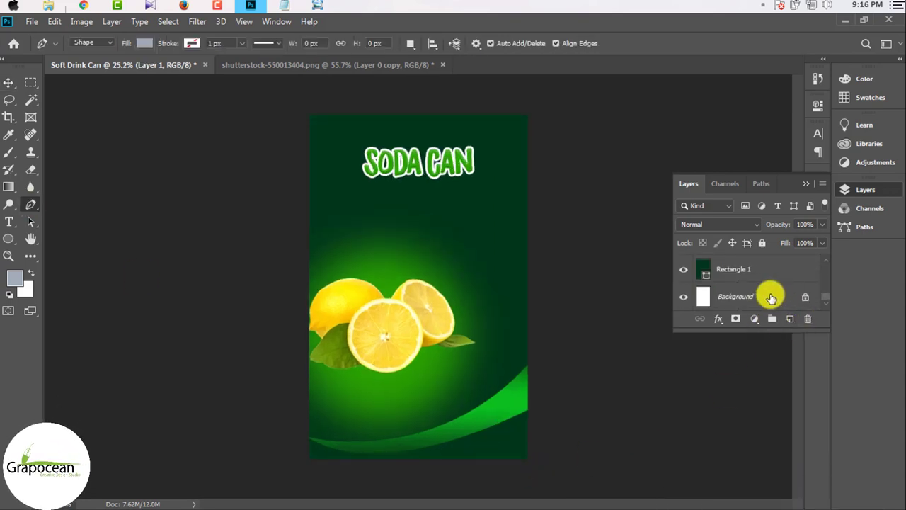
pyautogui.scroll(3, 761, 291)
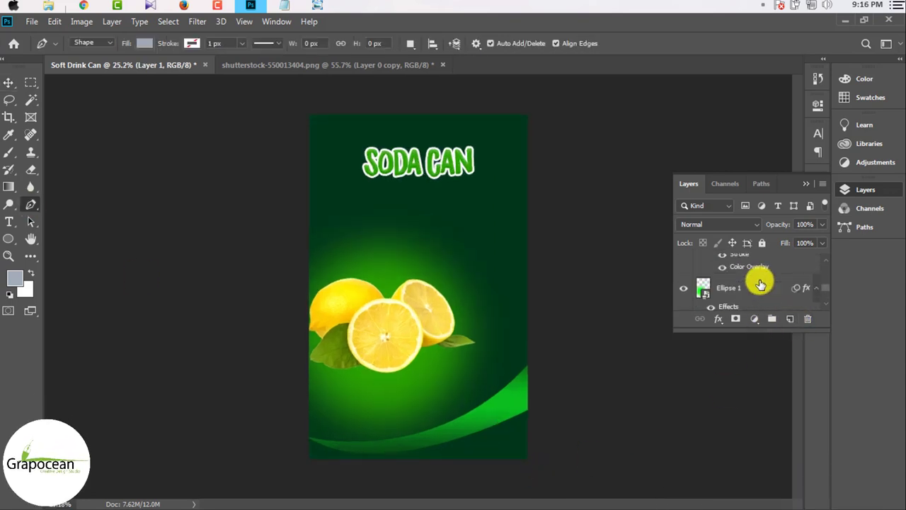
# - Above Rectangle 1, draw a new curved crescent swoosh, Shape 3, along the lower-left edge
pyautogui.click(763, 280)
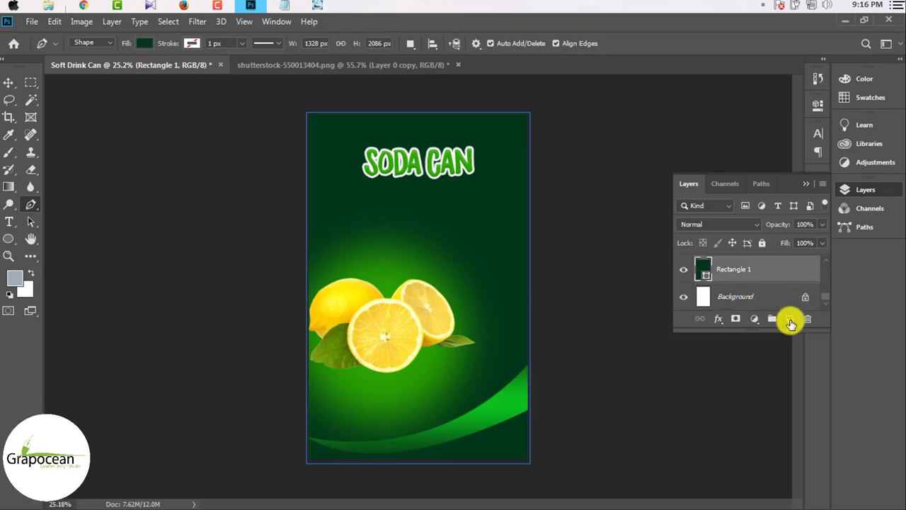
pyautogui.click(790, 319)
pyautogui.scroll(1, 420, 432)
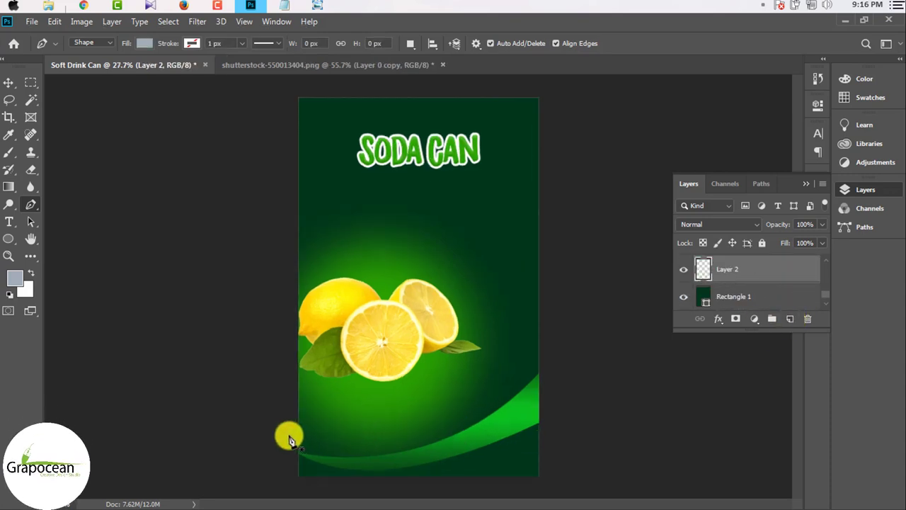
pyautogui.click(295, 406)
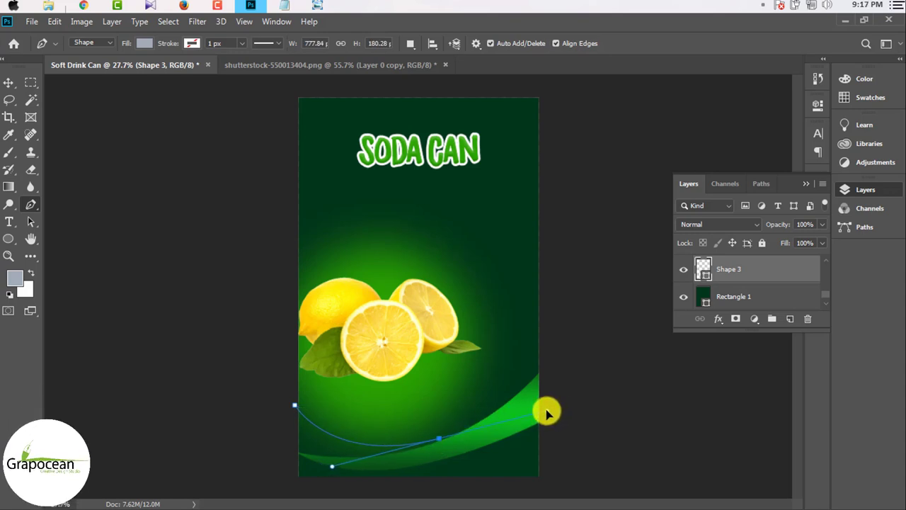
pyautogui.moveTo(559, 412); pyautogui.dragTo(546, 411)
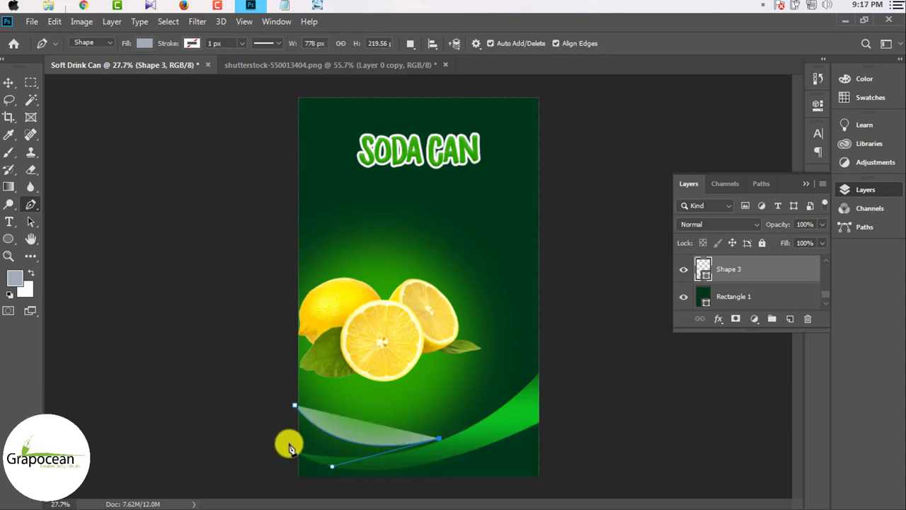
pyautogui.moveTo(289, 443)
pyautogui.mouseDown()
pyautogui.moveTo(199, 421)
pyautogui.moveTo(197, 430)
pyautogui.mouseUp()
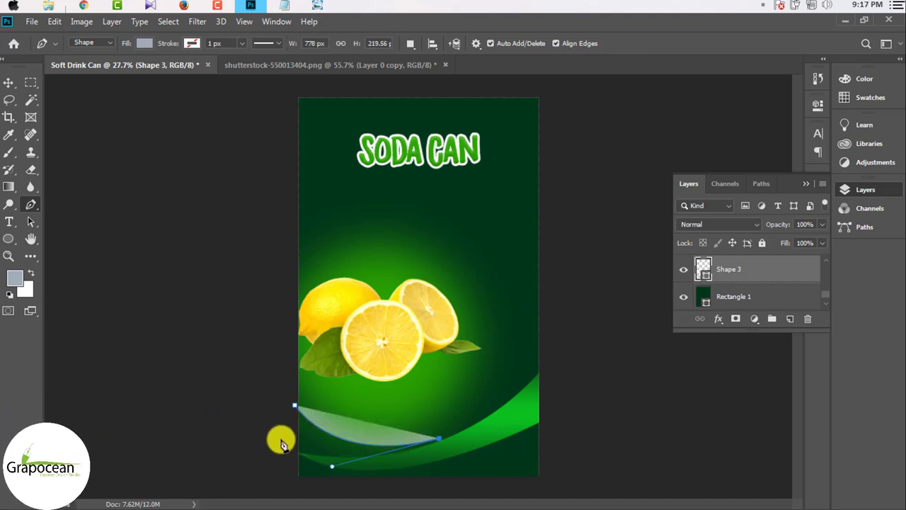
pyautogui.moveTo(199, 405); pyautogui.dragTo(205, 406)
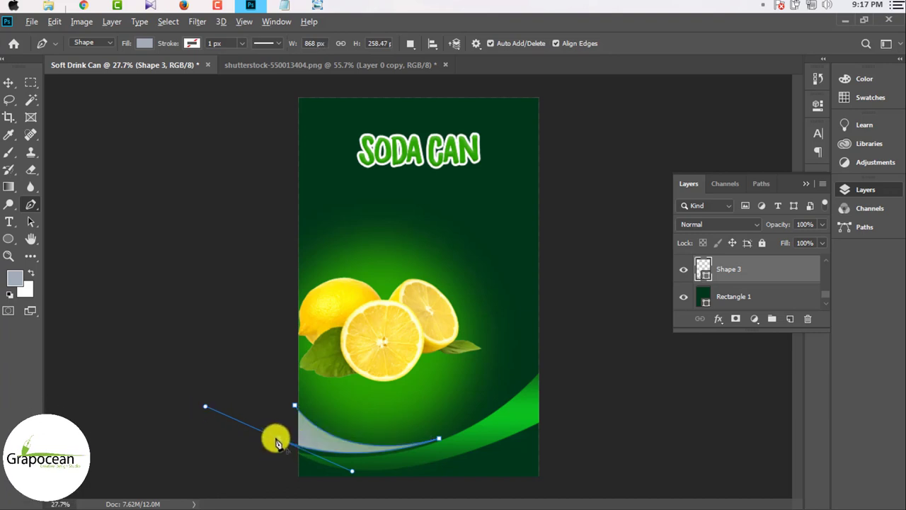
pyautogui.click(278, 439)
# - Finish the path and nudge the Ellipse 1 glow slightly
pyautogui.click(8, 83)
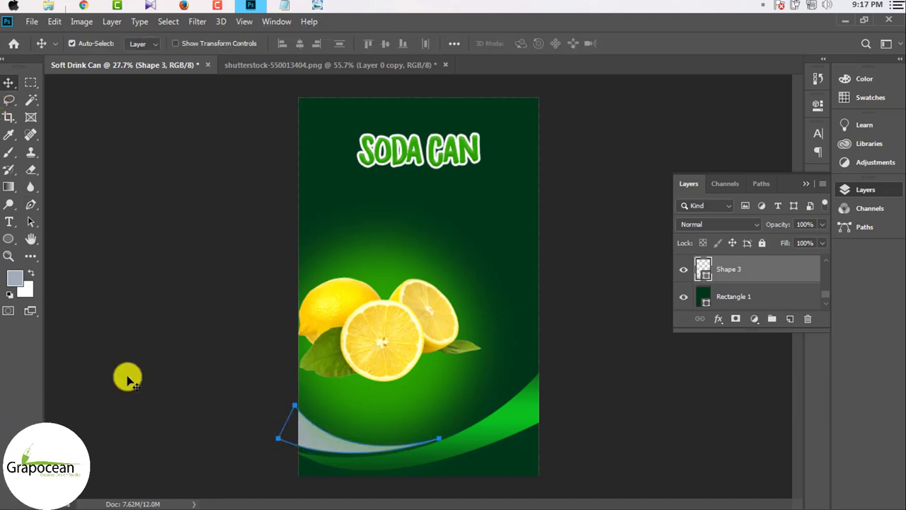
pyautogui.click(128, 375)
pyautogui.click(323, 439)
pyautogui.scroll(-1, 772, 280)
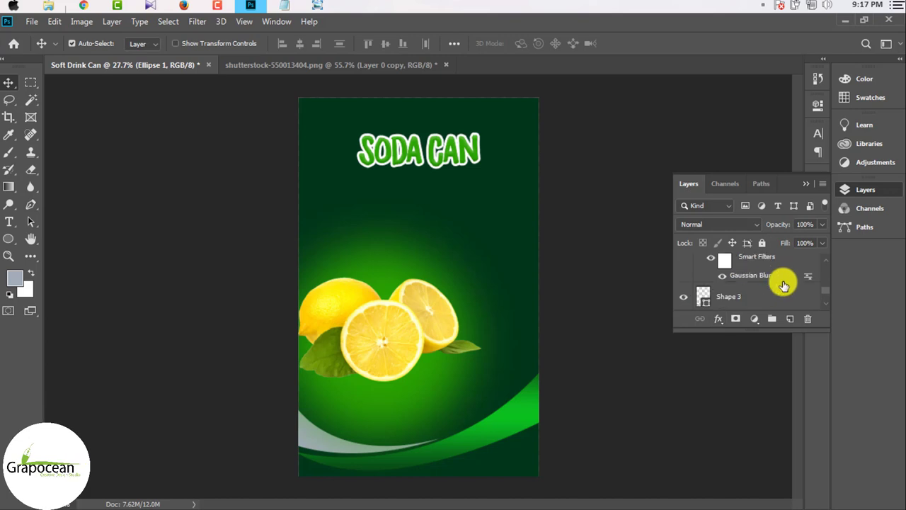
pyautogui.scroll(3, 743, 287)
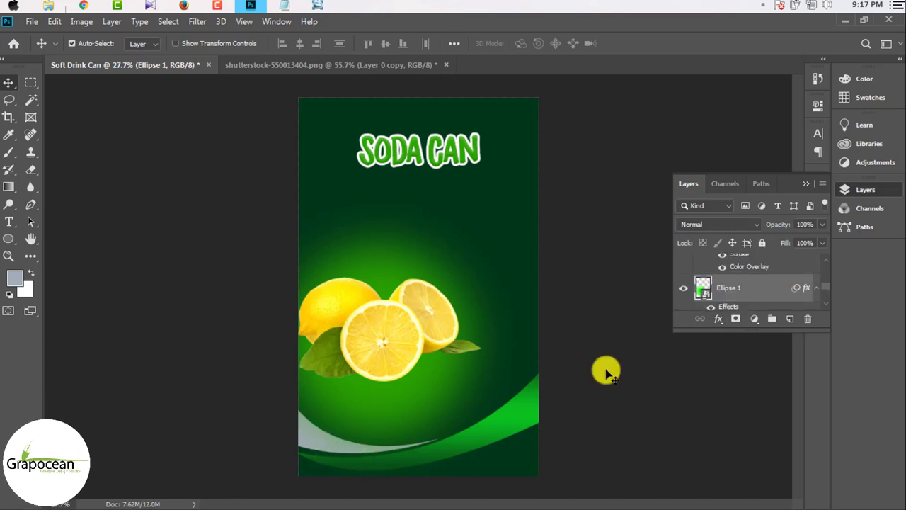
pyautogui.moveTo(325, 428)
pyautogui.mouseDown()
pyautogui.moveTo(326, 439)
pyautogui.moveTo(314, 439)
pyautogui.mouseUp()
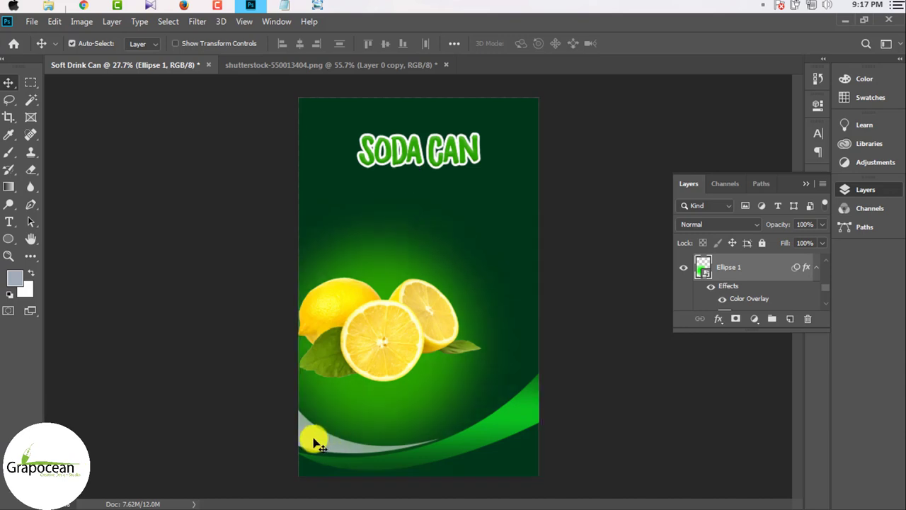
pyautogui.scroll(2, 751, 302)
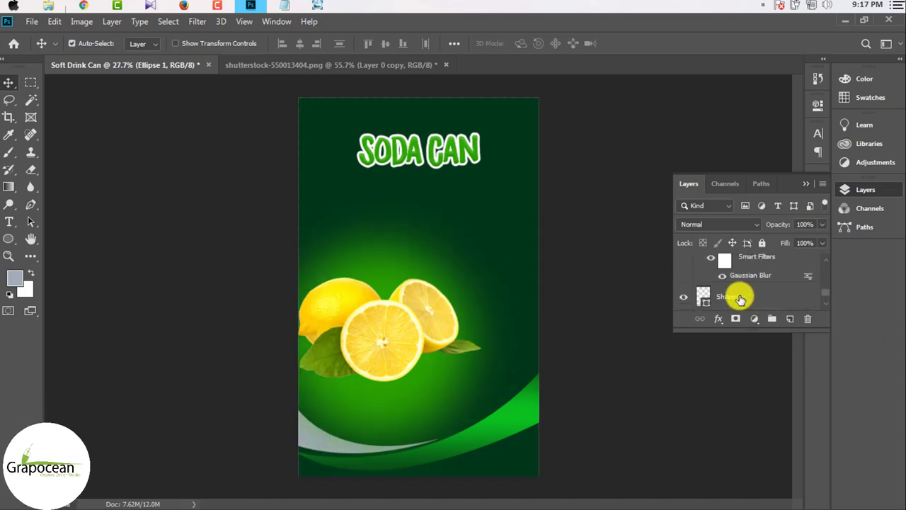
# - Recolour the Shape 3 fill to dark green #12650f sampled from the background
pyautogui.click(681, 297)
pyautogui.doubleClick(702, 296)
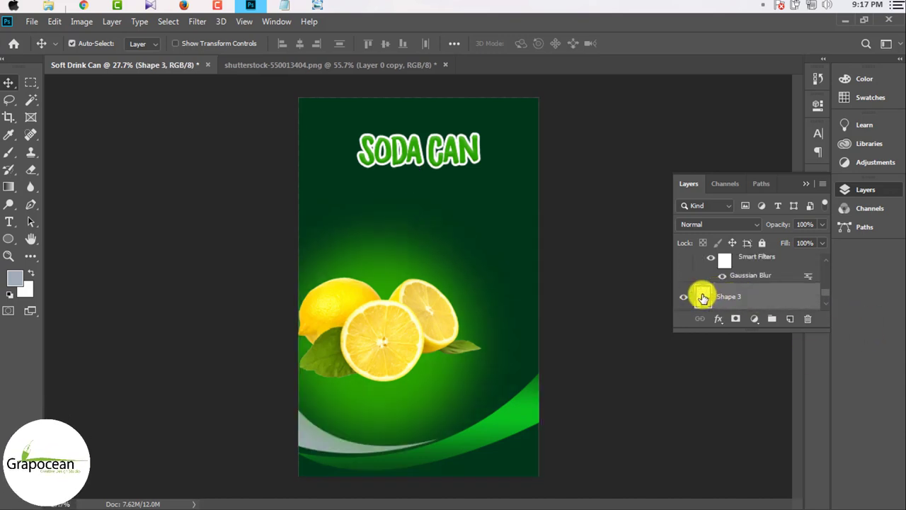
pyautogui.moveTo(465, 240); pyautogui.dragTo(426, 260)
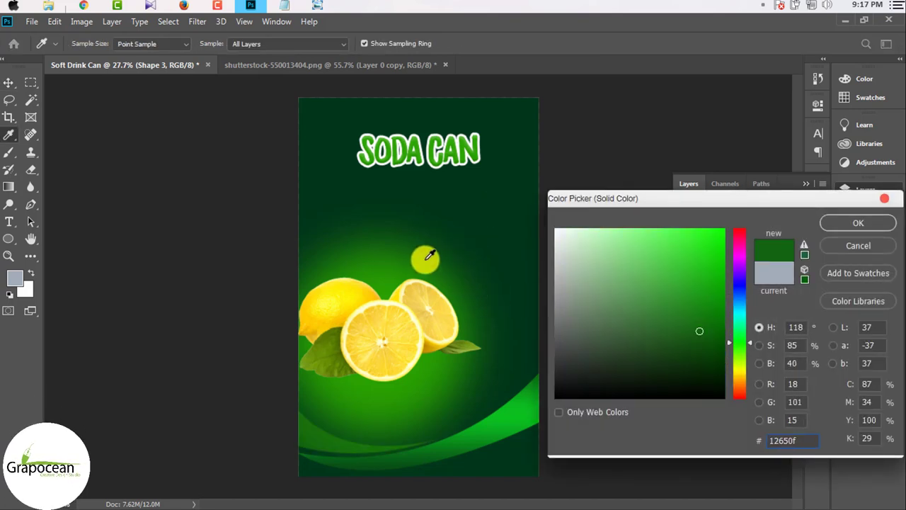
pyautogui.click(862, 221)
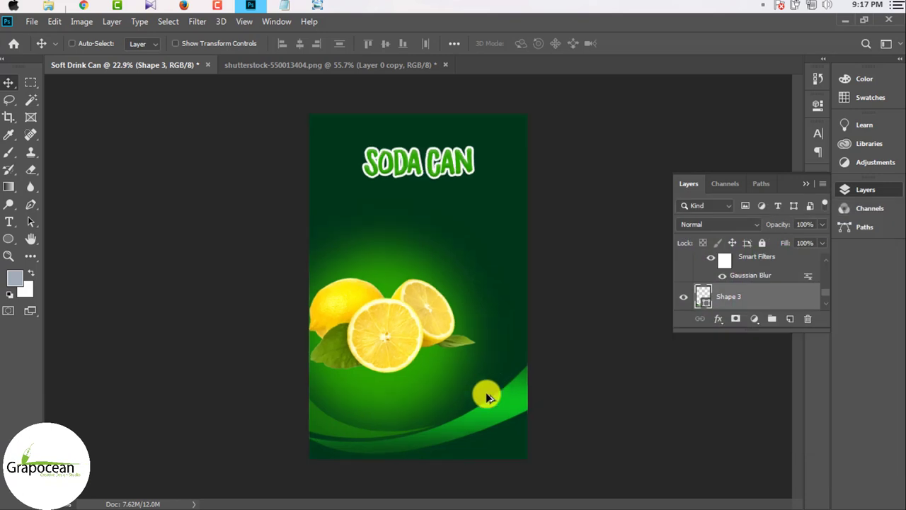
# - Zoom to 27.7% and shift the lemon cluster slightly lower within the green glow
pyautogui.hotkey('ctrl', '0')
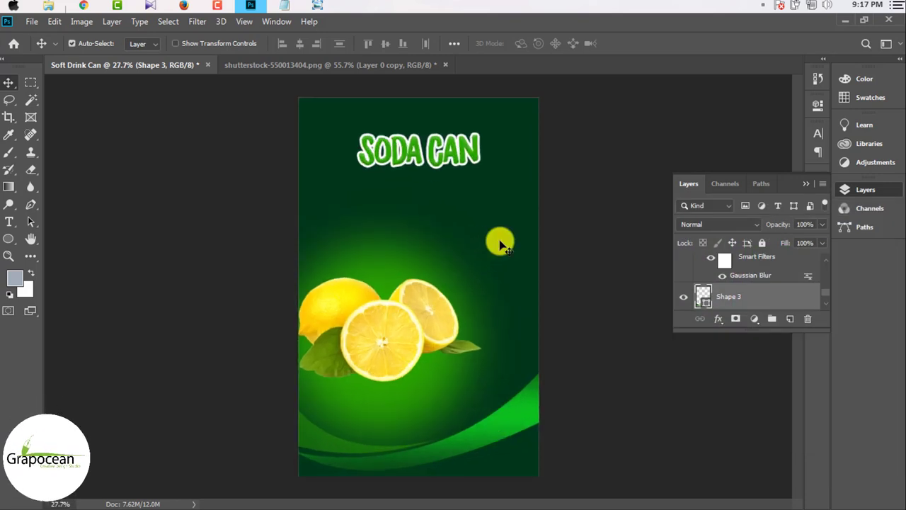
pyautogui.scroll(5, 811, 285)
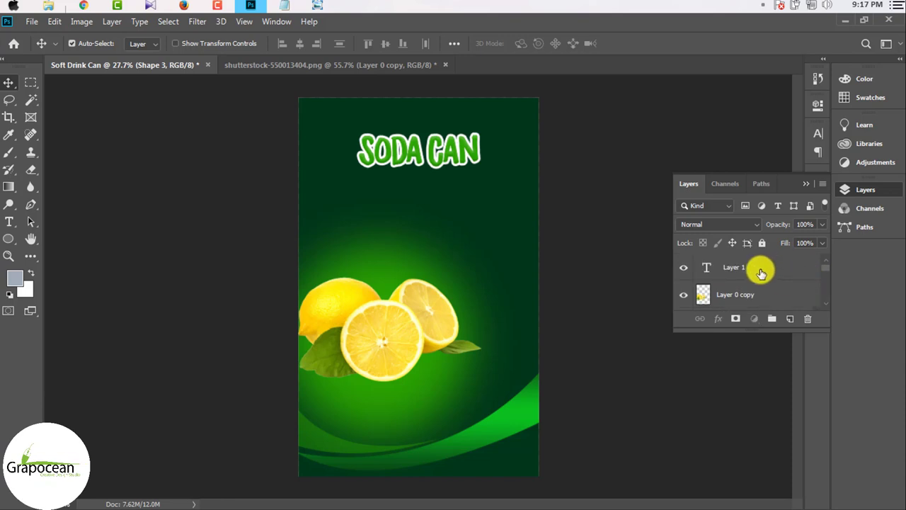
pyautogui.click(761, 273)
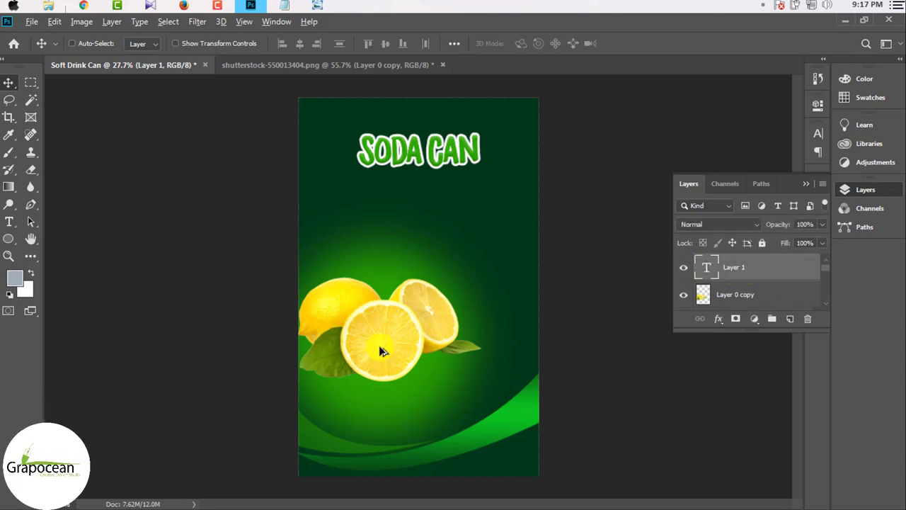
pyautogui.scroll(2, 381, 351)
pyautogui.moveTo(400, 356)
pyautogui.mouseDown()
pyautogui.moveTo(370, 358)
pyautogui.moveTo(408, 332)
pyautogui.mouseUp()
pyautogui.scroll(-4, 425, 386)
pyautogui.scroll(1, 401, 354)
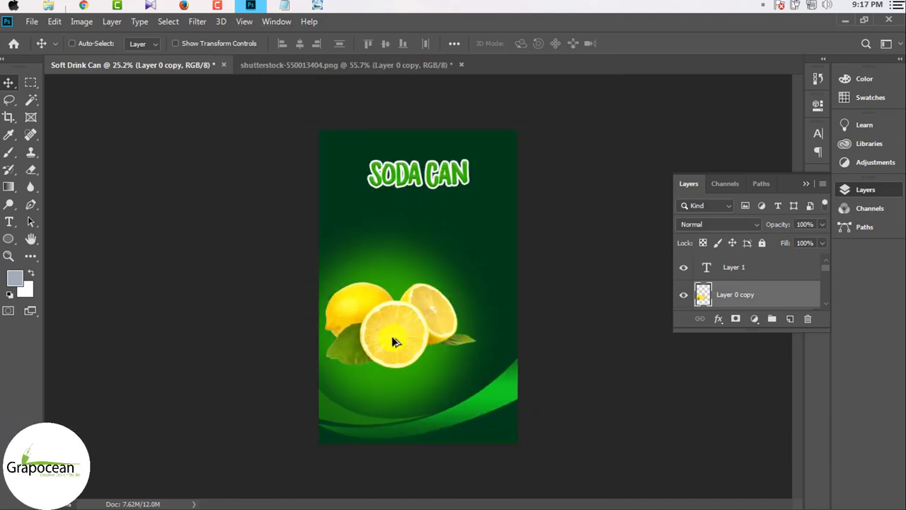
pyautogui.scroll(1, 394, 341)
pyautogui.moveTo(393, 341); pyautogui.dragTo(415, 348)
pyautogui.scroll(-2, 487, 350)
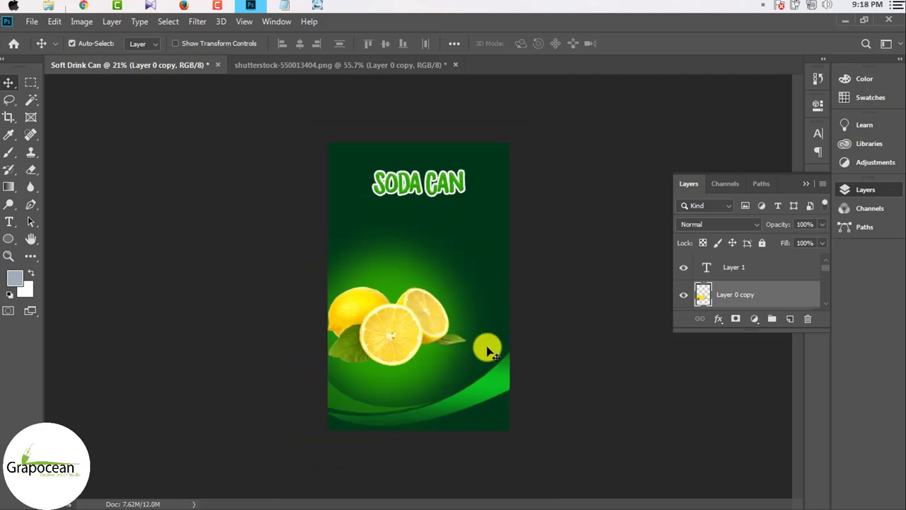
pyautogui.scroll(1, 456, 170)
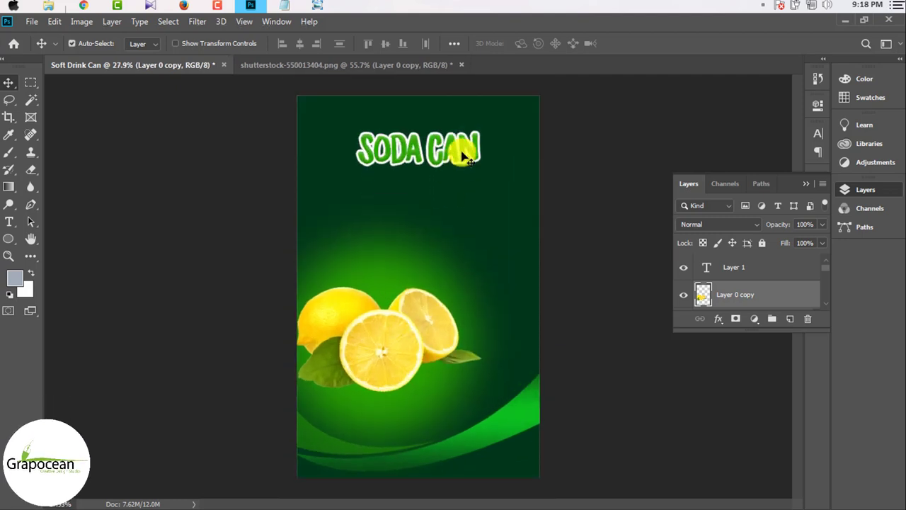
# - Select the soda can copy title layer, then the original soda can text layer
pyautogui.click(435, 157)
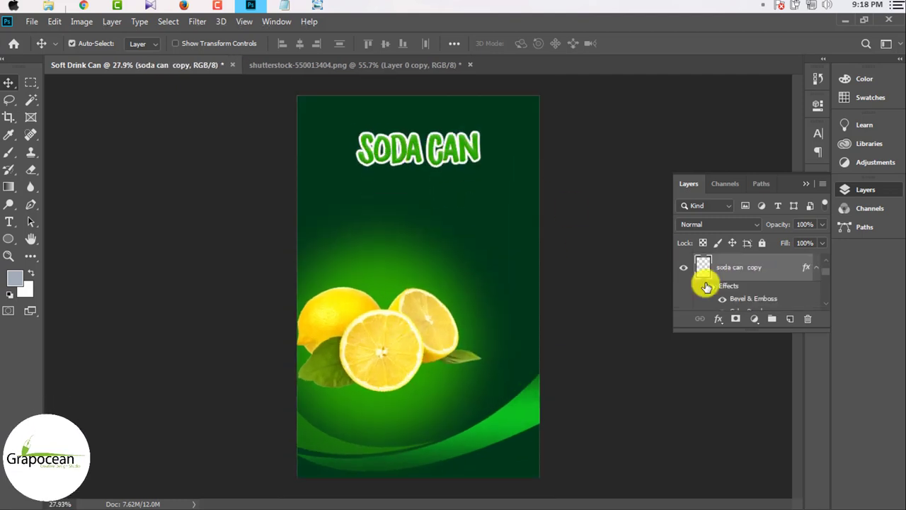
pyautogui.scroll(-1, 794, 280)
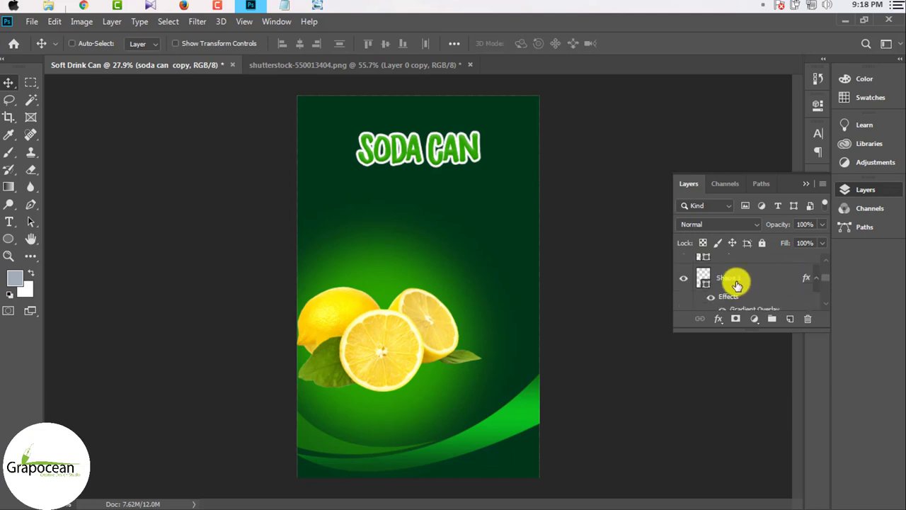
pyautogui.scroll(2, 736, 283)
pyautogui.scroll(2, 743, 287)
pyautogui.scroll(2, 764, 292)
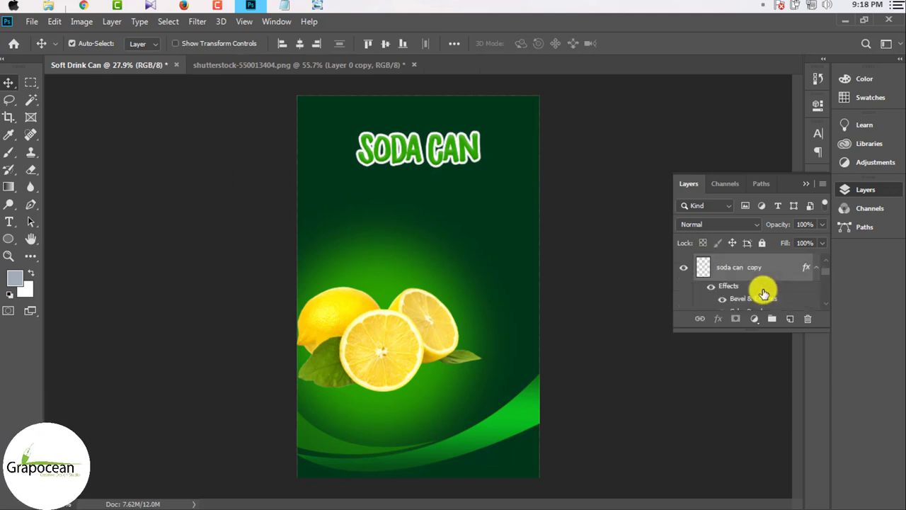
pyautogui.scroll(-2, 764, 294)
pyautogui.scroll(-1, 768, 298)
pyautogui.scroll(-1, 768, 298)
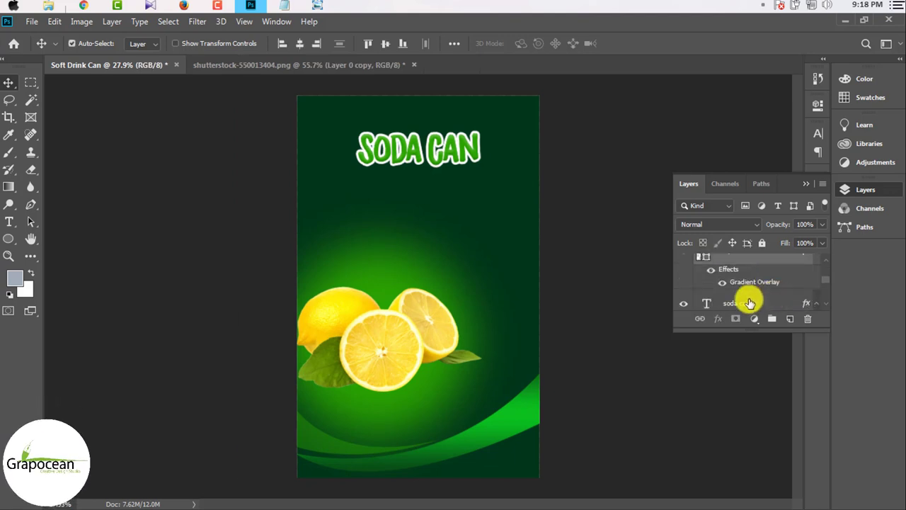
pyautogui.click(750, 303)
pyautogui.scroll(2, 775, 309)
pyautogui.scroll(-1, 757, 292)
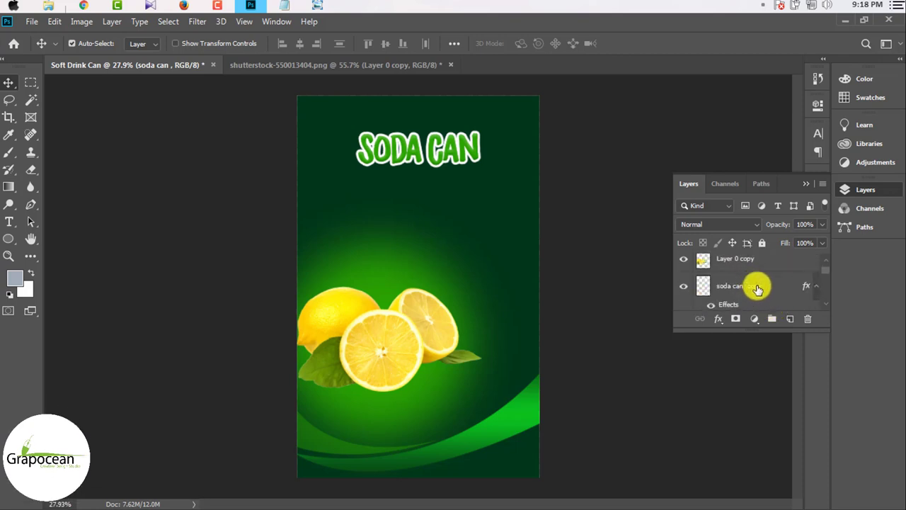
# - Free-transform the SODA CAN title copy to about 130% width and 137% height
pyautogui.keyDown('shift'); pyautogui.click(750, 286); pyautogui.keyUp('shift')
pyautogui.hotkey('ctrl', 't')
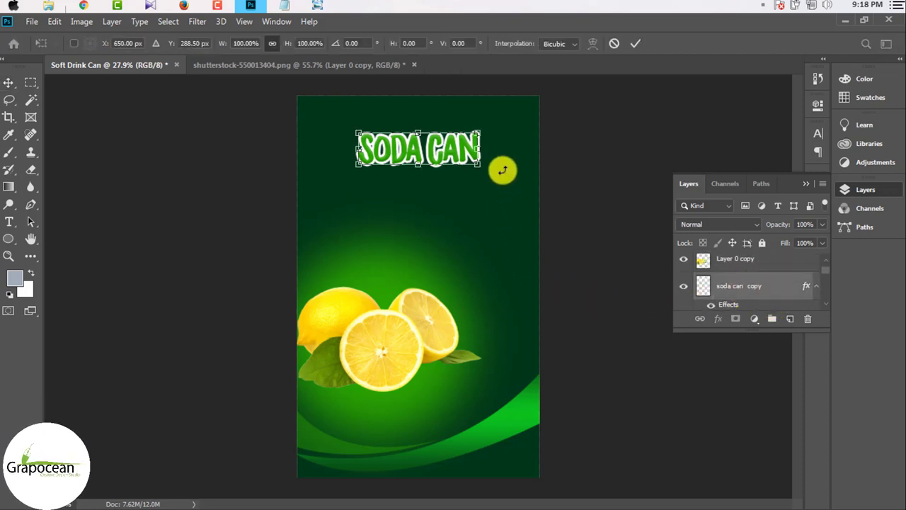
pyautogui.moveTo(480, 167)
pyautogui.mouseDown()
pyautogui.moveTo(495, 173)
pyautogui.moveTo(489, 170)
pyautogui.mouseUp()
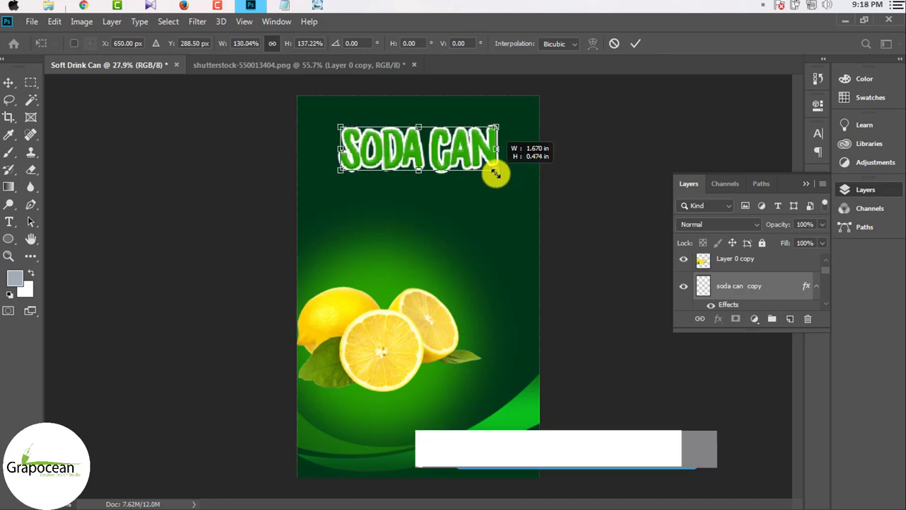
pyautogui.click(635, 43)
pyautogui.scroll(-1, 556, 191)
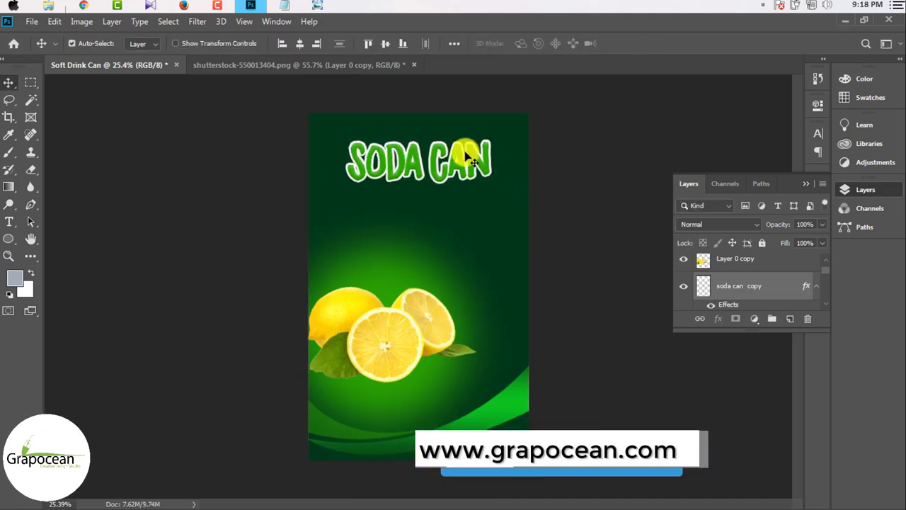
pyautogui.scroll(4, 465, 151)
pyautogui.scroll(2, 487, 131)
pyautogui.scroll(-1, 487, 134)
pyautogui.scroll(-1, 486, 148)
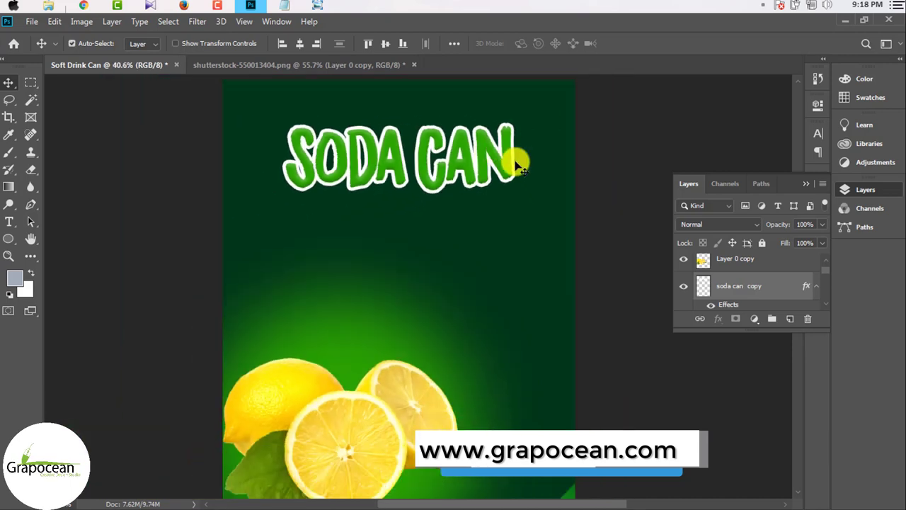
pyautogui.scroll(-2, 486, 179)
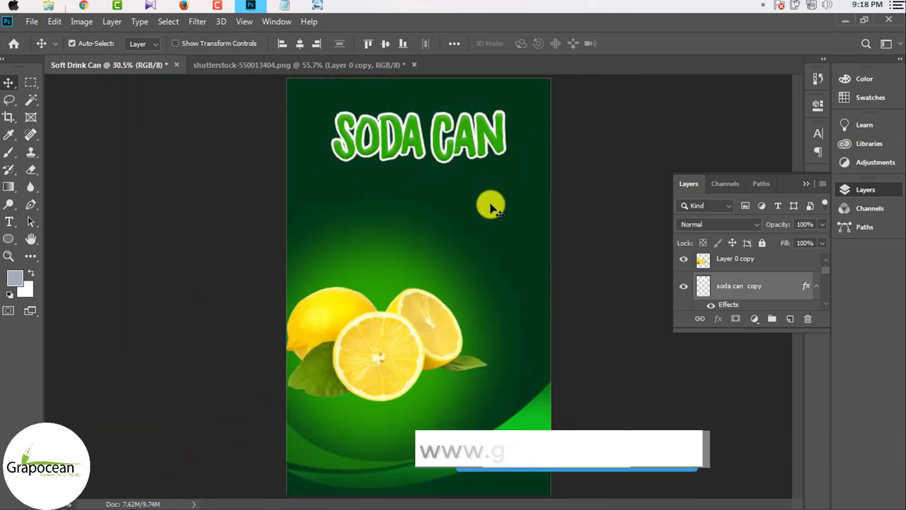
pyautogui.scroll(-2, 489, 203)
pyautogui.scroll(1, 502, 249)
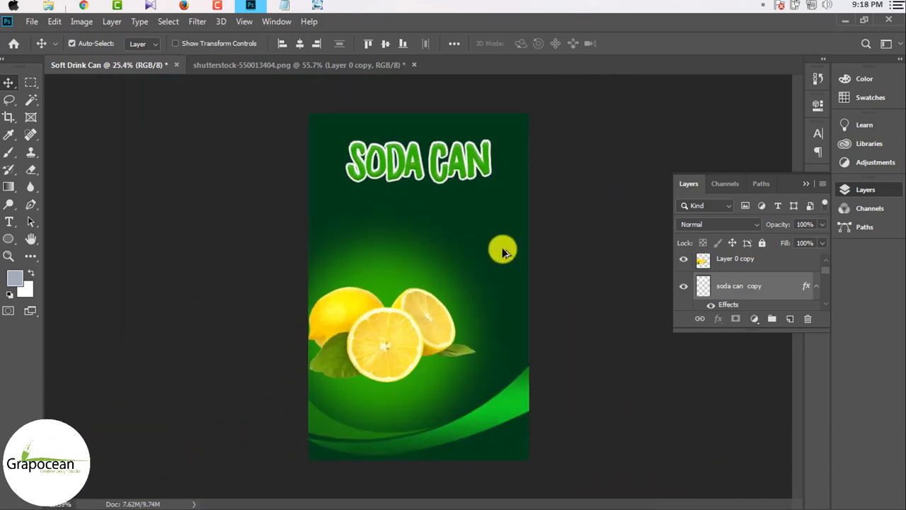
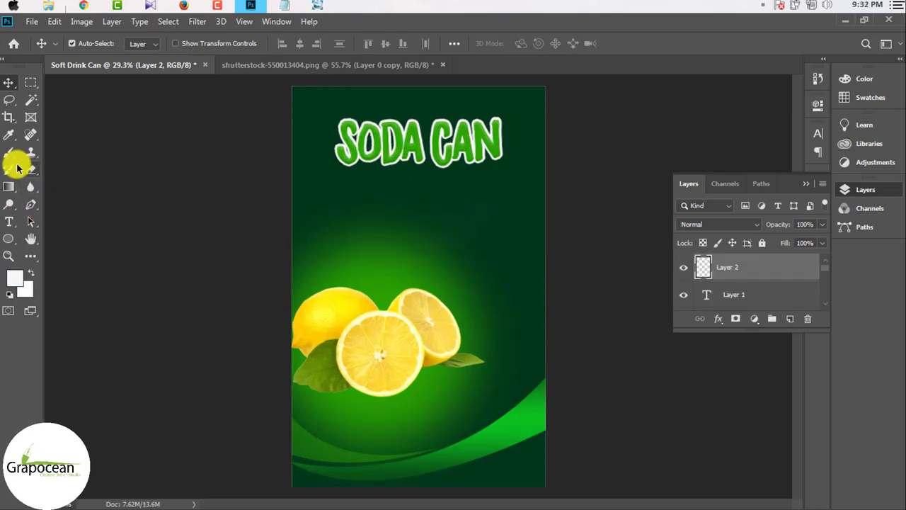
# - Switch to the Brush Tool and try a milk splash near the top, then undo it
pyautogui.rightClick(18, 167)
pyautogui.click(65, 148)
pyautogui.click(90, 43)
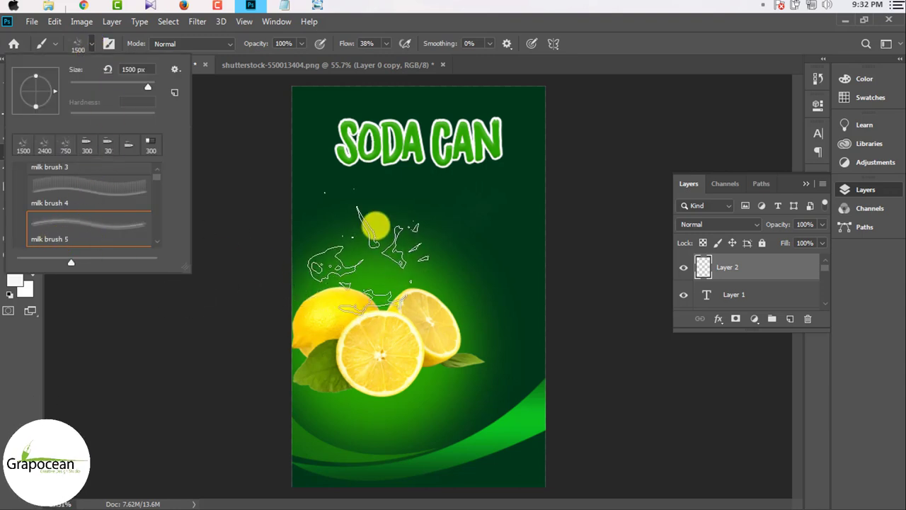
pyautogui.click(374, 231)
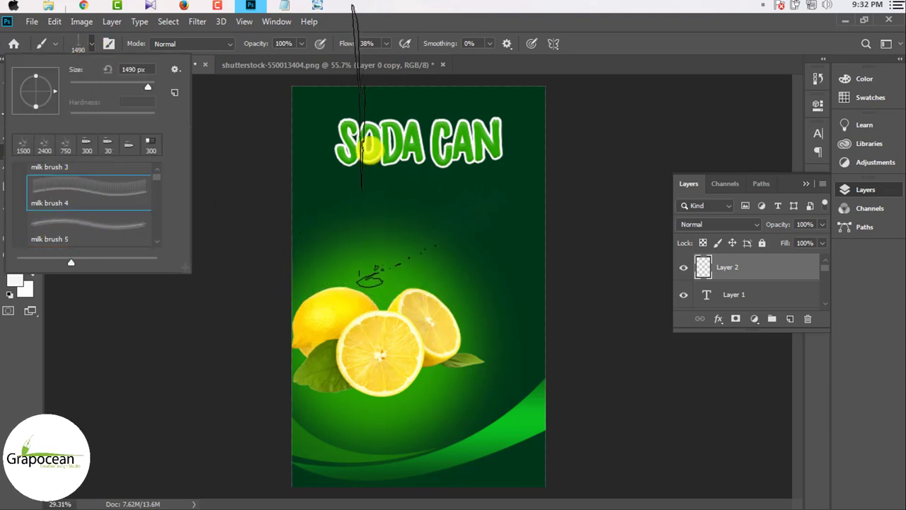
pyautogui.hotkey('ctrl', 'z')
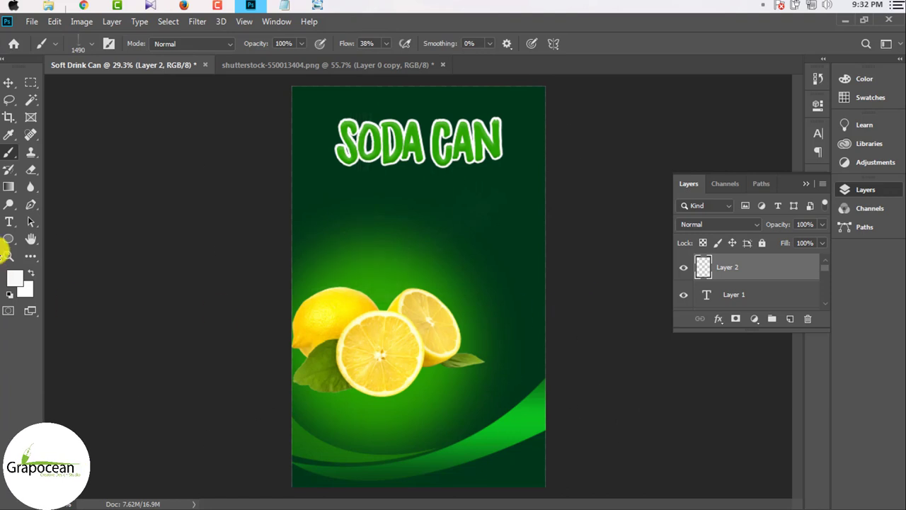
# - Pick the milk brush 5 preset and test a splash on the left, then undo it
pyautogui.click(91, 43)
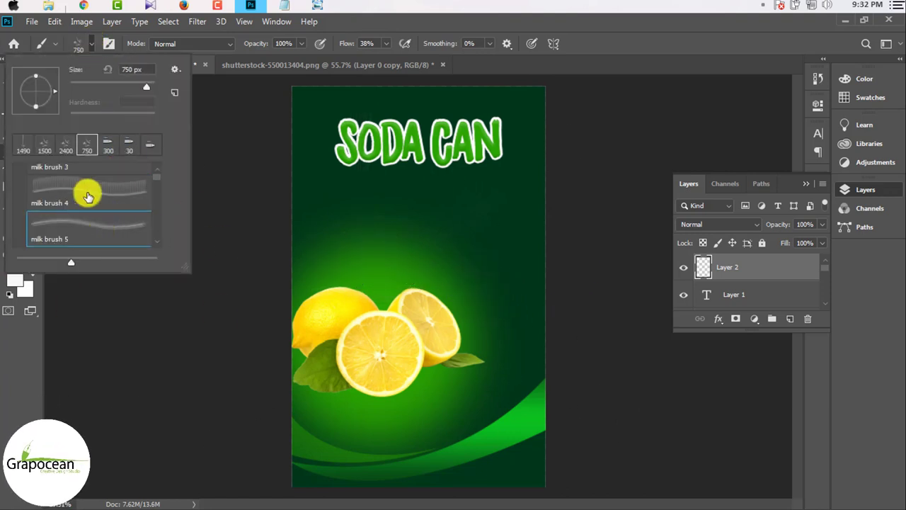
pyautogui.click(154, 243)
pyautogui.scroll(-1, 156, 243)
pyautogui.click(91, 222)
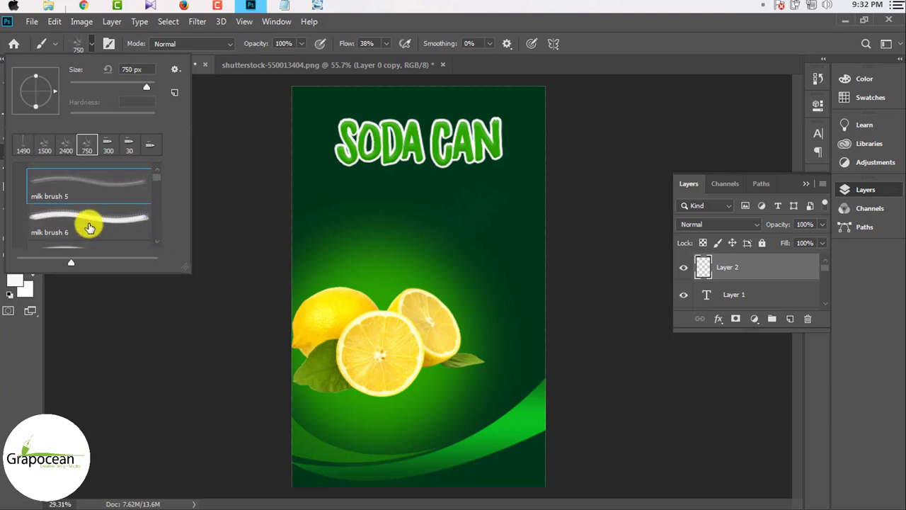
pyautogui.click(361, 283)
pyautogui.hotkey('ctrl', 'z')
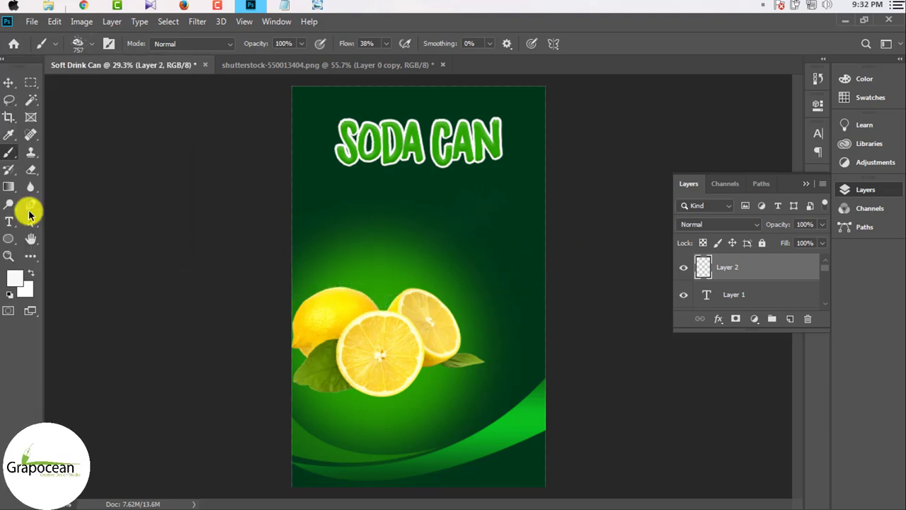
# - Stamp a large, faint white milk splash above the lemons on Layer 2
pyautogui.click(82, 44)
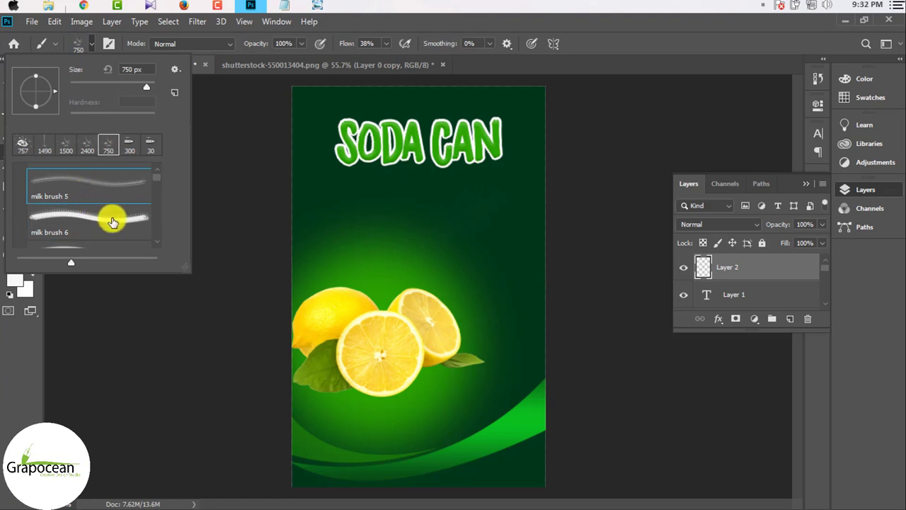
pyautogui.scroll(1, 110, 217)
pyautogui.click(371, 255)
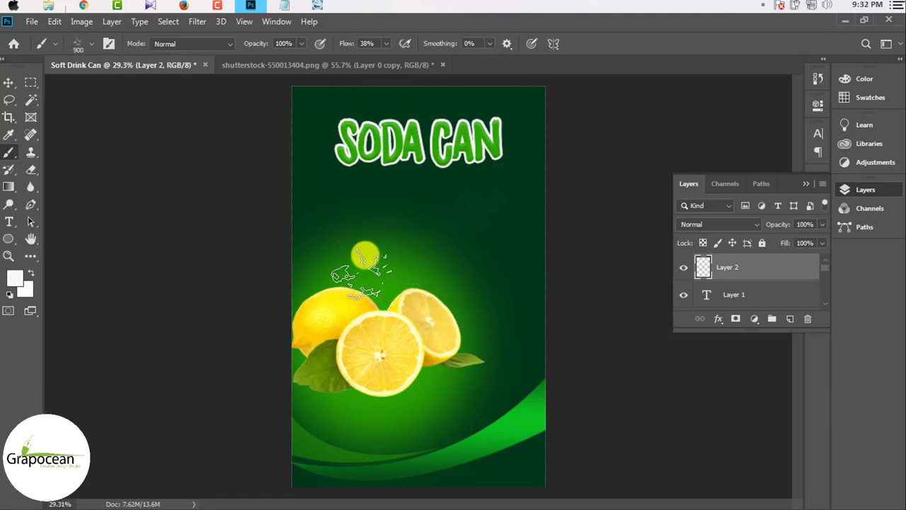
pyautogui.press(']')
pyautogui.press(']')
pyautogui.press(']')
pyautogui.click(386, 215)
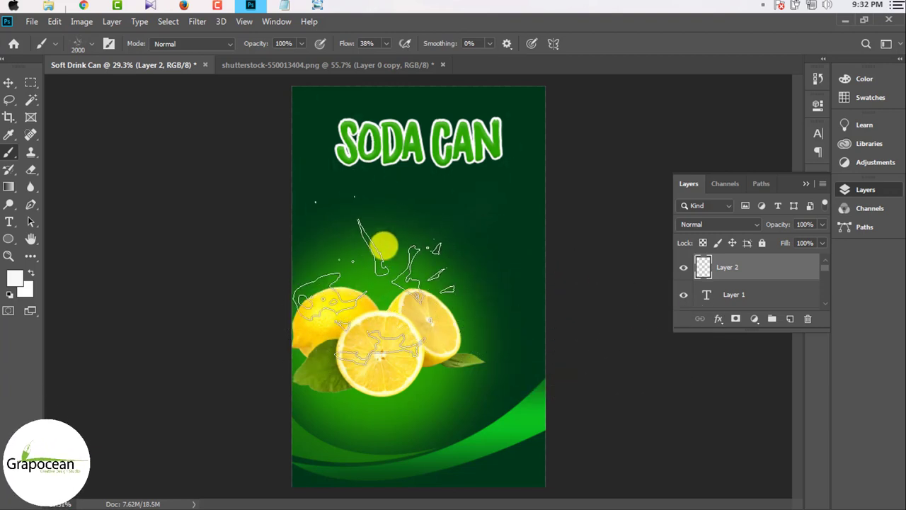
pyautogui.press('[')
pyautogui.press('[')
pyautogui.press('[')
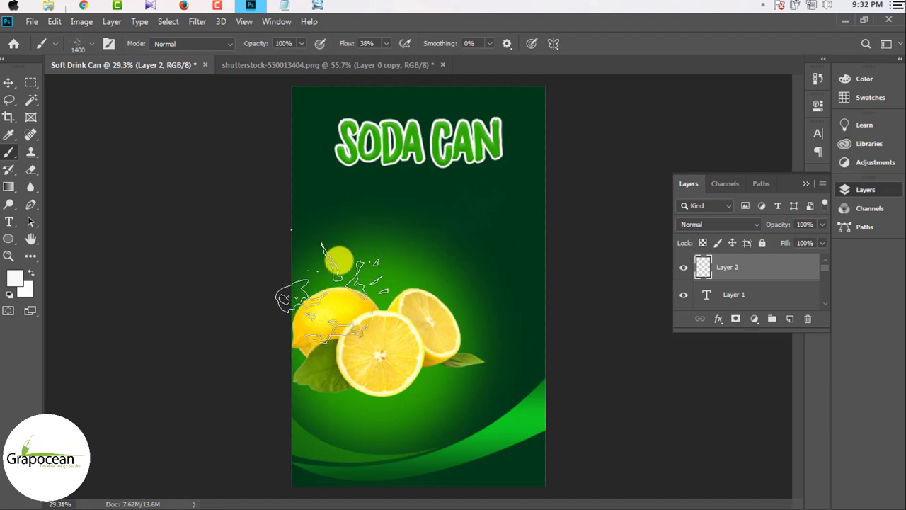
# - Nudge the splash layer slightly with the Move tool
pyautogui.scroll(2, 419, 353)
pyautogui.scroll(2, 420, 354)
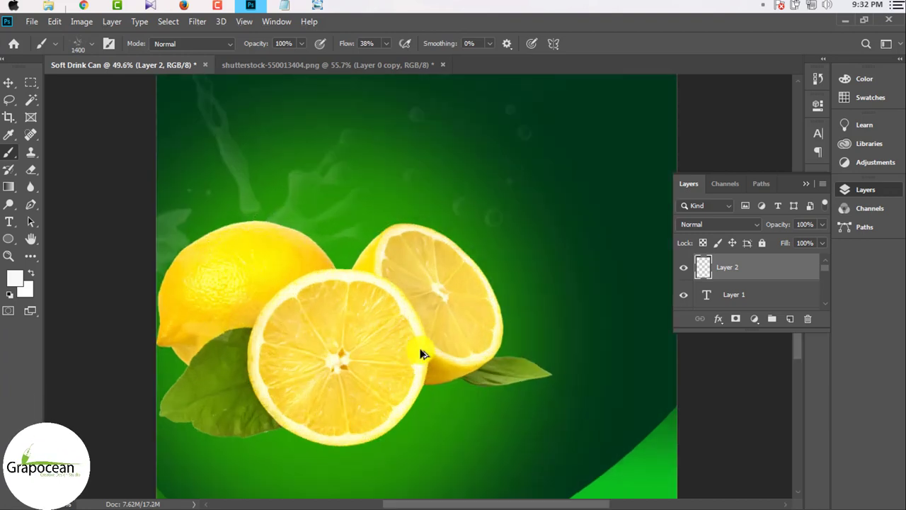
pyautogui.scroll(-3, 420, 354)
pyautogui.click(10, 83)
pyautogui.scroll(2, 416, 280)
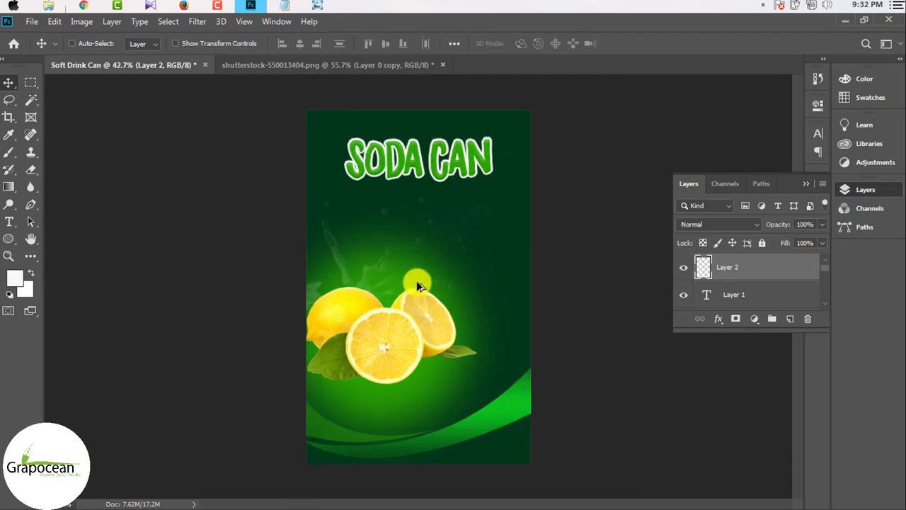
pyautogui.scroll(5, 376, 281)
pyautogui.scroll(3, 238, 234)
pyautogui.moveTo(192, 194); pyautogui.dragTo(199, 200)
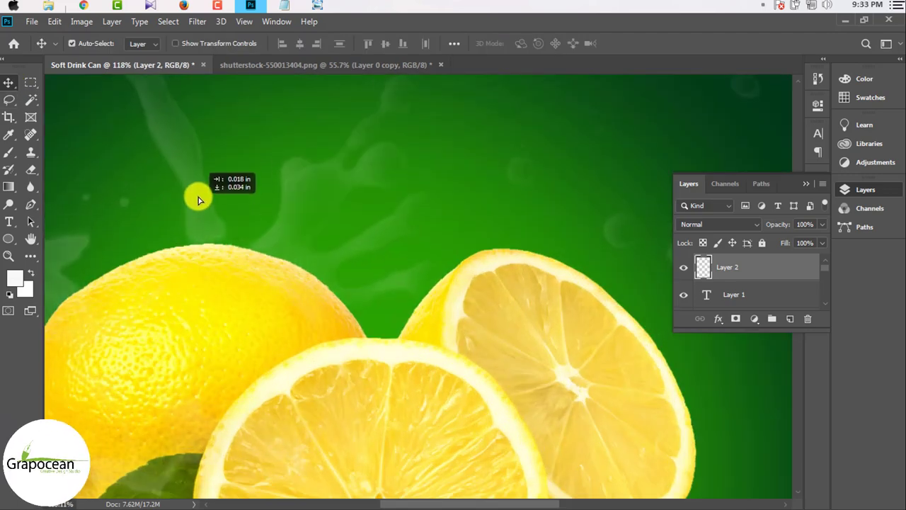
pyautogui.scroll(-8, 203, 229)
pyautogui.scroll(-4, 556, 326)
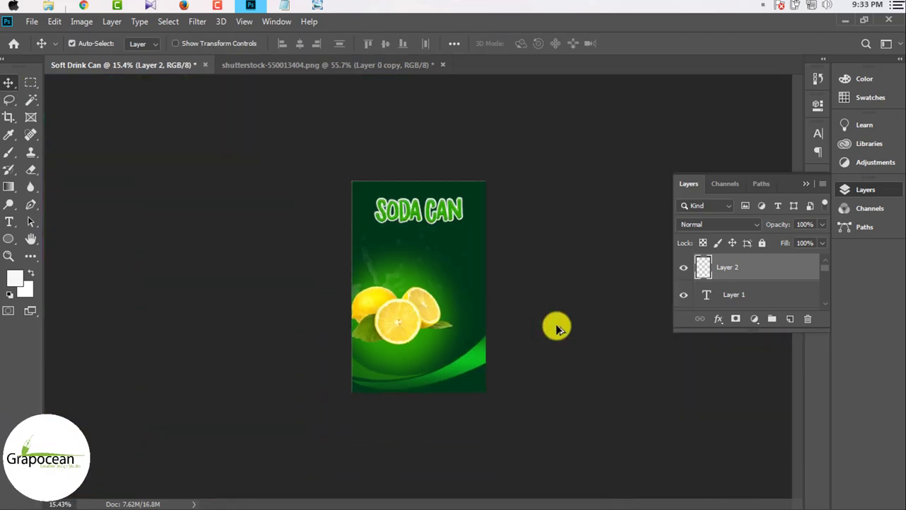
pyautogui.scroll(2, 474, 351)
pyautogui.scroll(2, 453, 330)
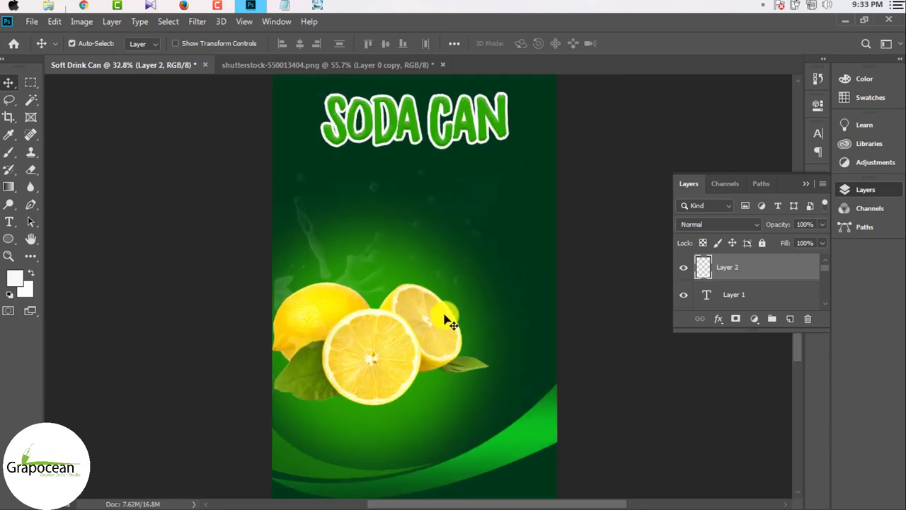
# - Add a 250ML text box near the bottom right and shift it left
pyautogui.click(9, 221)
pyautogui.click(64, 218)
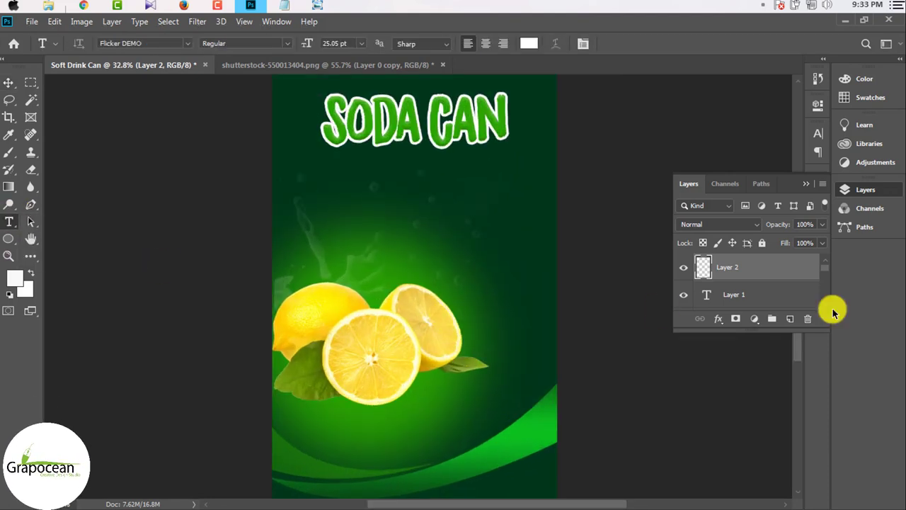
pyautogui.scroll(-3, 601, 367)
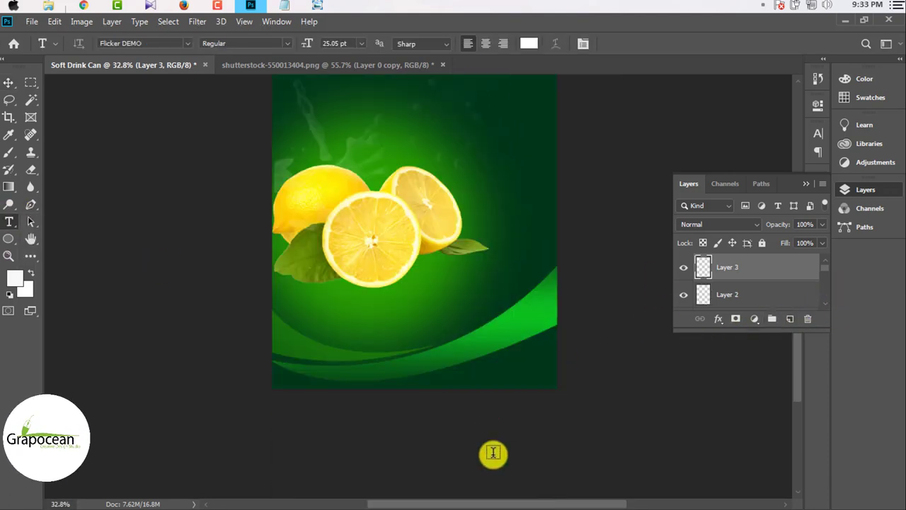
pyautogui.click(496, 378)
pyautogui.click(533, 392)
pyautogui.write('250ml')
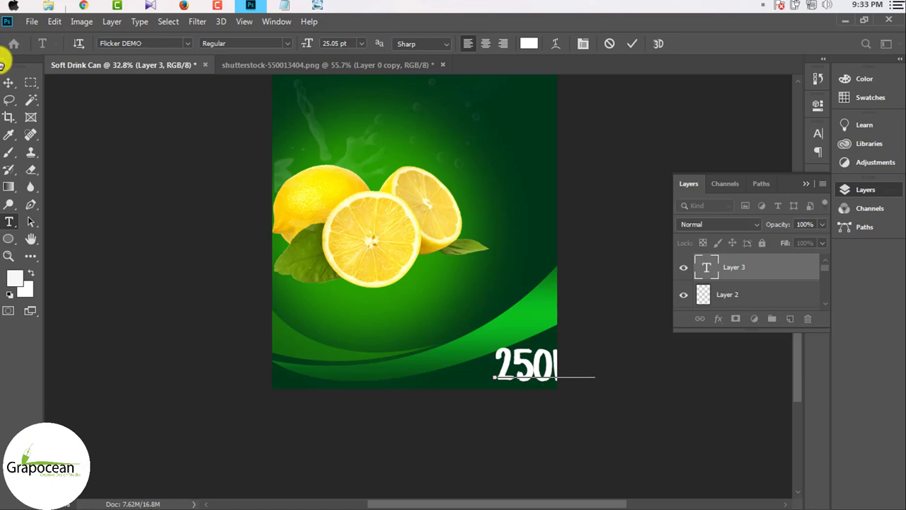
pyautogui.keyDown('ctrl'); pyautogui.moveTo(506, 370); pyautogui.dragTo(465, 364); pyautogui.keyUp('ctrl')
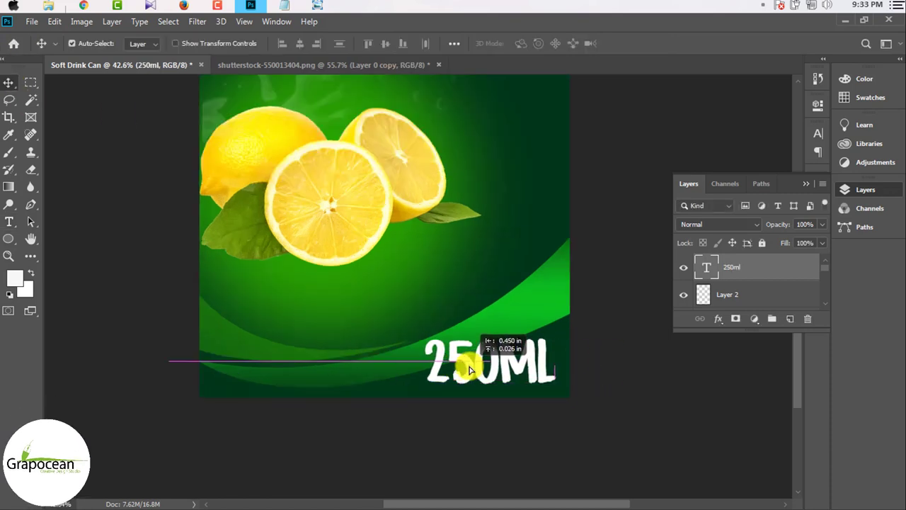
# - Reduce the 250ML font size and set its font to Acumin Variable Concept
pyautogui.click(9, 220)
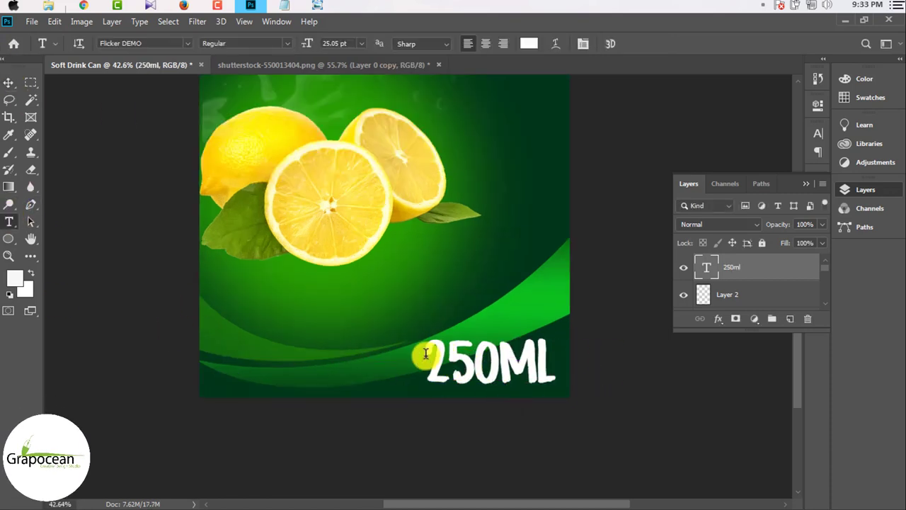
pyautogui.moveTo(421, 356); pyautogui.dragTo(653, 356)
pyautogui.moveTo(305, 44); pyautogui.dragTo(297, 44)
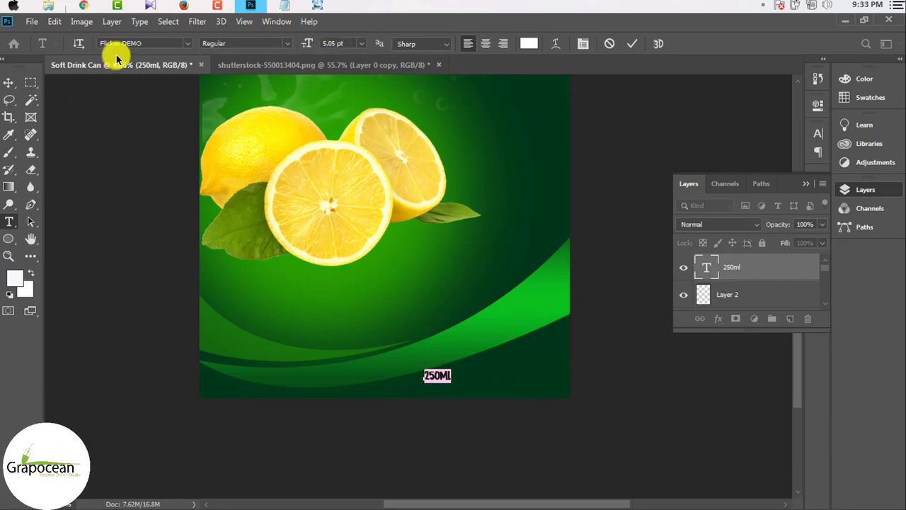
pyautogui.click(160, 42)
pyautogui.scroll(3, 263, 113)
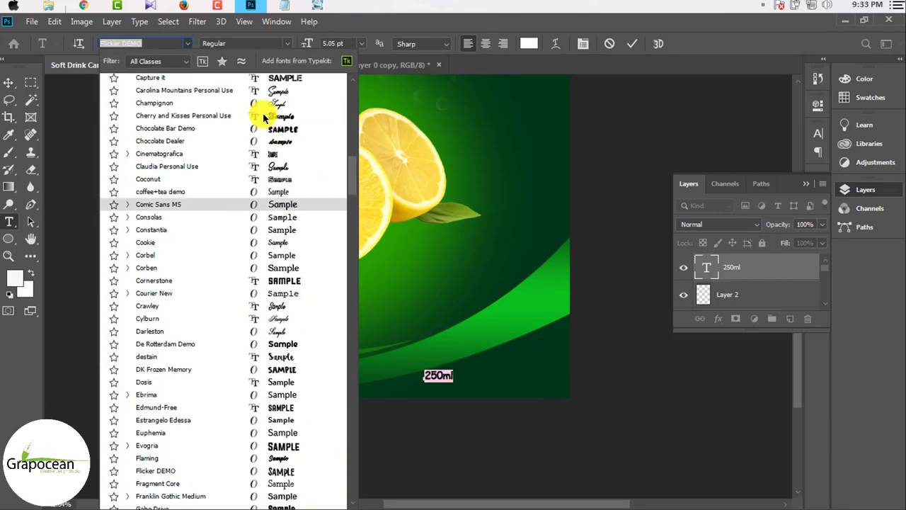
pyautogui.scroll(3, 263, 112)
pyautogui.scroll(5, 320, 134)
pyautogui.scroll(5, 354, 131)
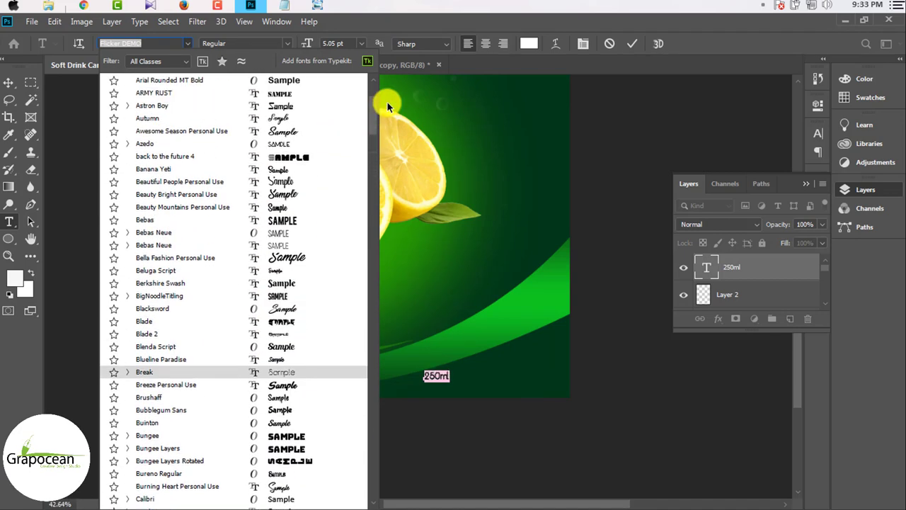
pyautogui.scroll(5, 387, 104)
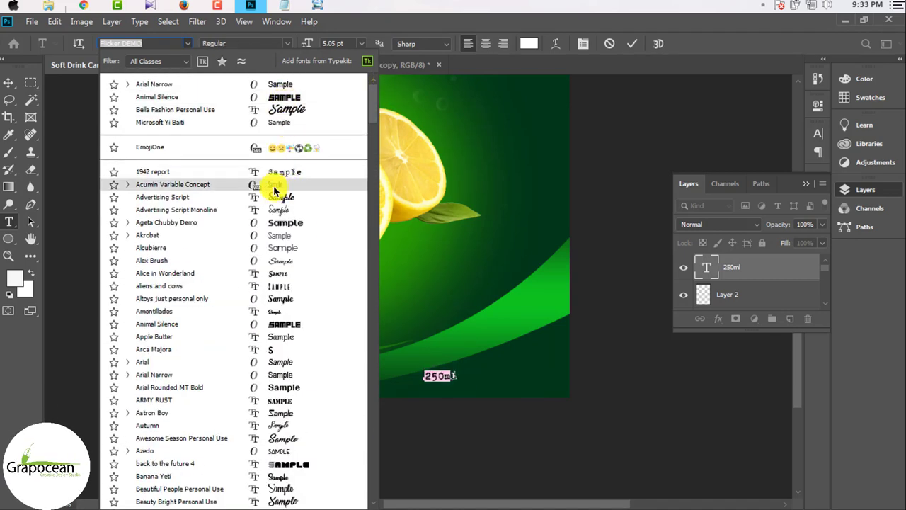
pyautogui.click(274, 187)
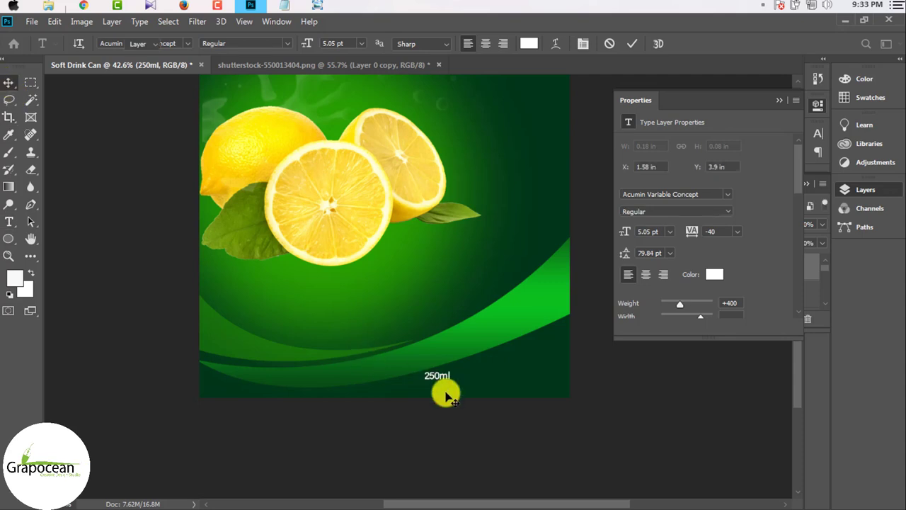
pyautogui.scroll(5, 447, 396)
# - Move the 250ml text to the right, with the Layers panel showing
pyautogui.moveTo(425, 358); pyautogui.dragTo(672, 377)
pyautogui.click(788, 99)
pyautogui.scroll(-3, 550, 291)
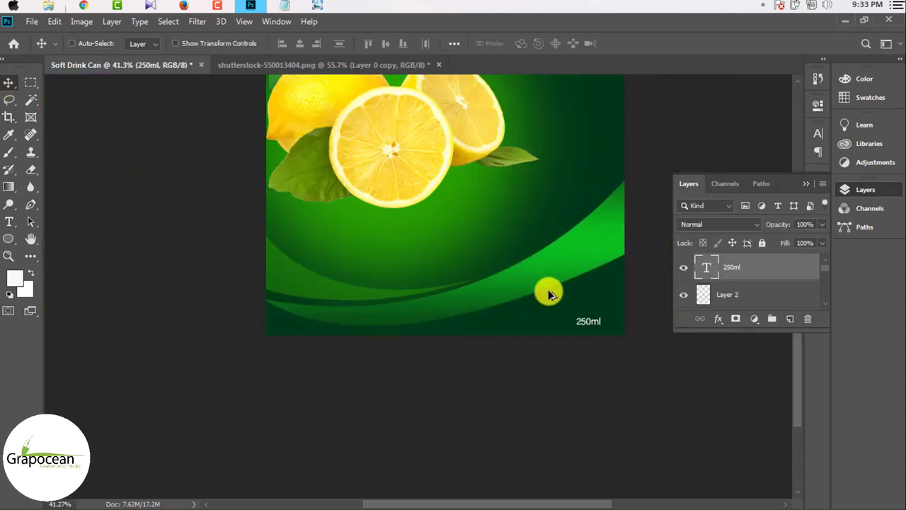
pyautogui.scroll(-1, 611, 335)
pyautogui.scroll(3, 615, 345)
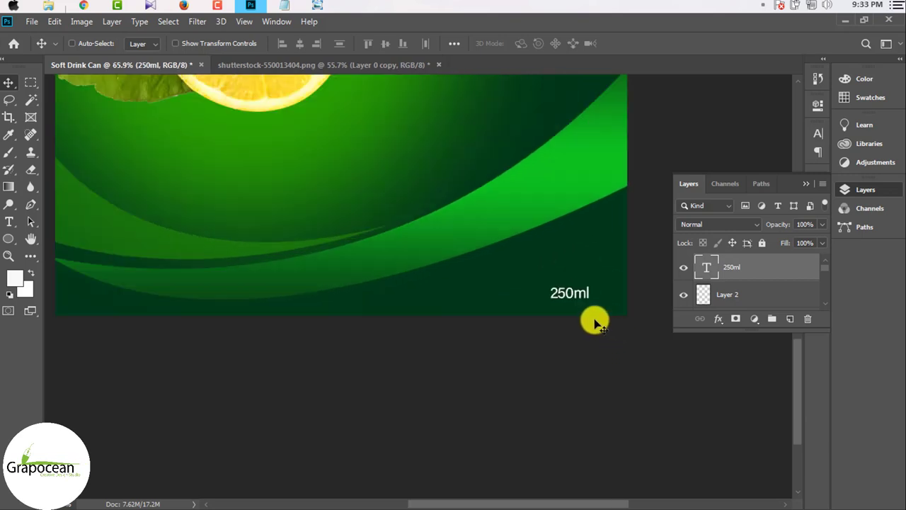
# - Enlarge the 250ml text to about double size and nudge it into the lower right corner
pyautogui.hotkey('ctrl', 't')
pyautogui.moveTo(587, 304); pyautogui.dragTo(599, 305)
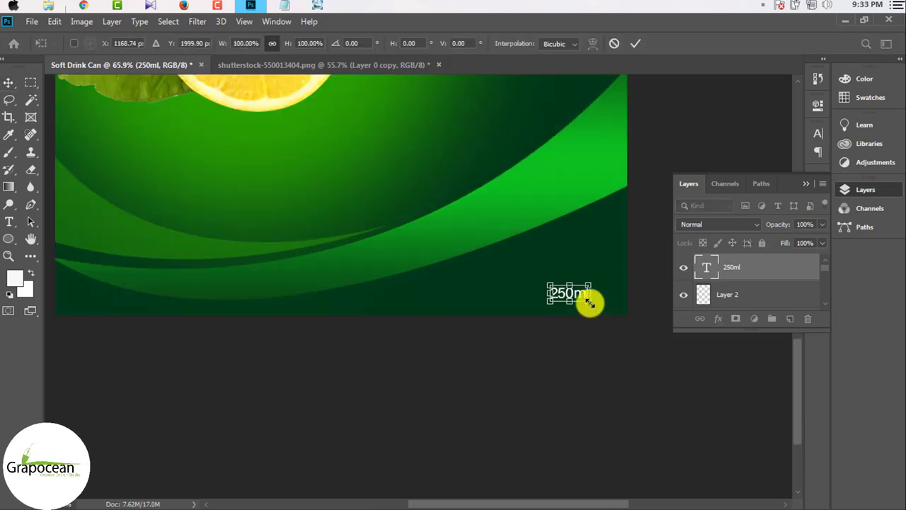
pyautogui.moveTo(601, 310); pyautogui.dragTo(620, 285)
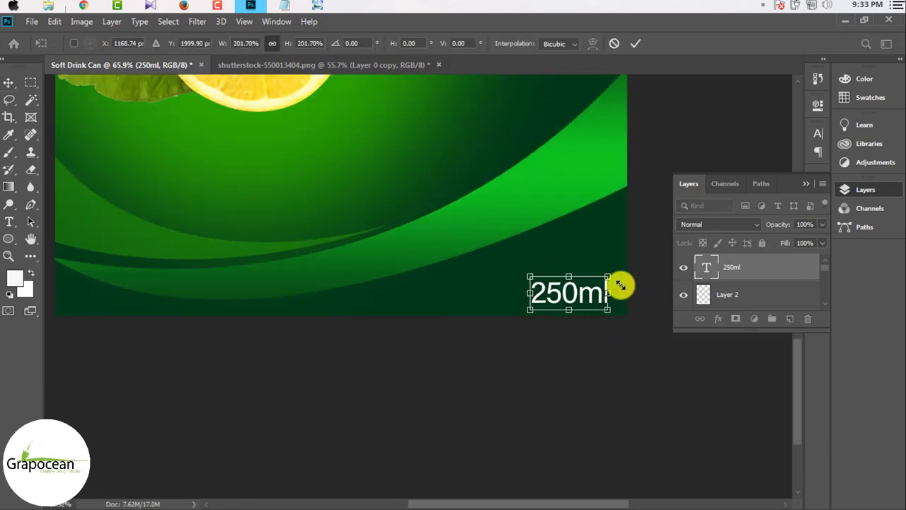
pyautogui.click(635, 44)
pyautogui.moveTo(577, 308); pyautogui.dragTo(572, 297)
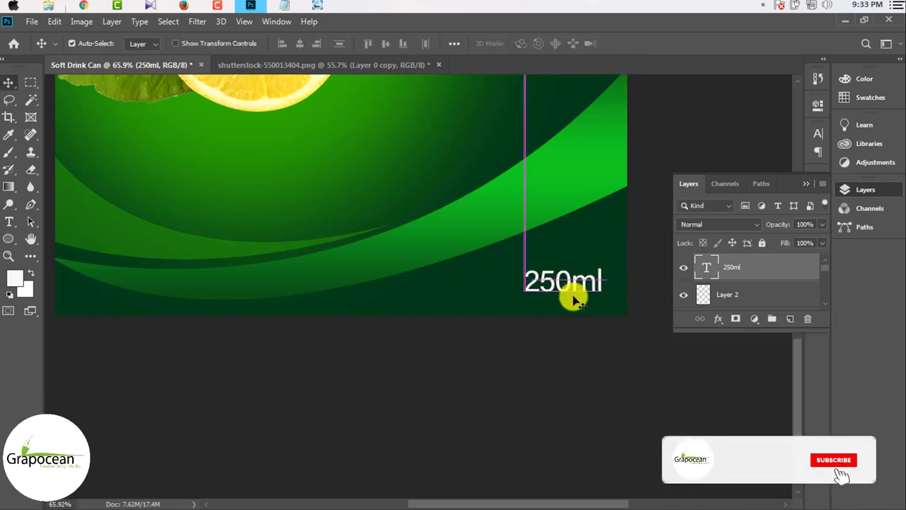
pyautogui.scroll(-2, 593, 344)
pyautogui.scroll(-1, 593, 345)
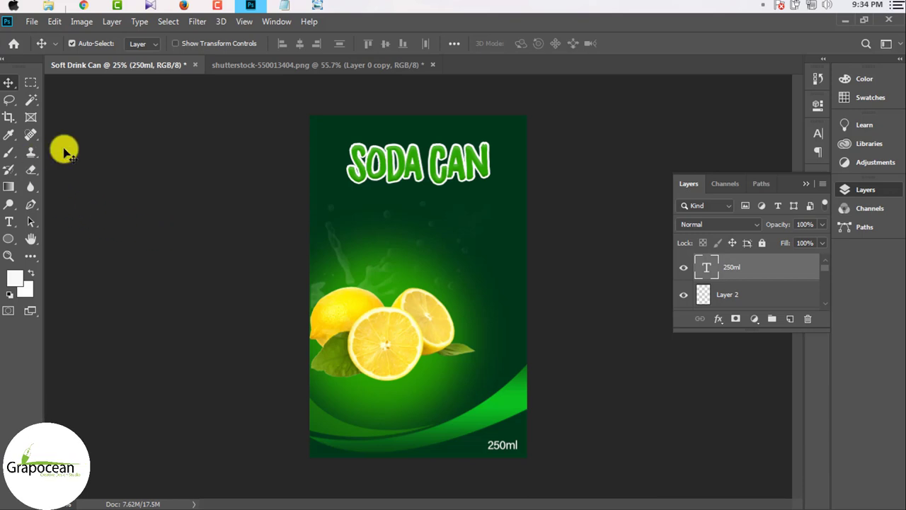
# - Type the 'soft drinks' caption below the title and move it up under it
pyautogui.moveTo(10, 222); pyautogui.dragTo(67, 220)
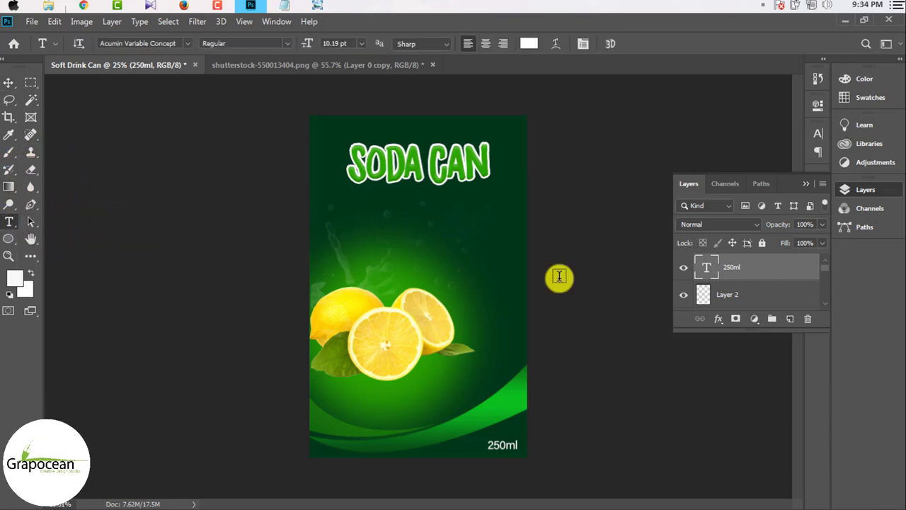
pyautogui.click(407, 217)
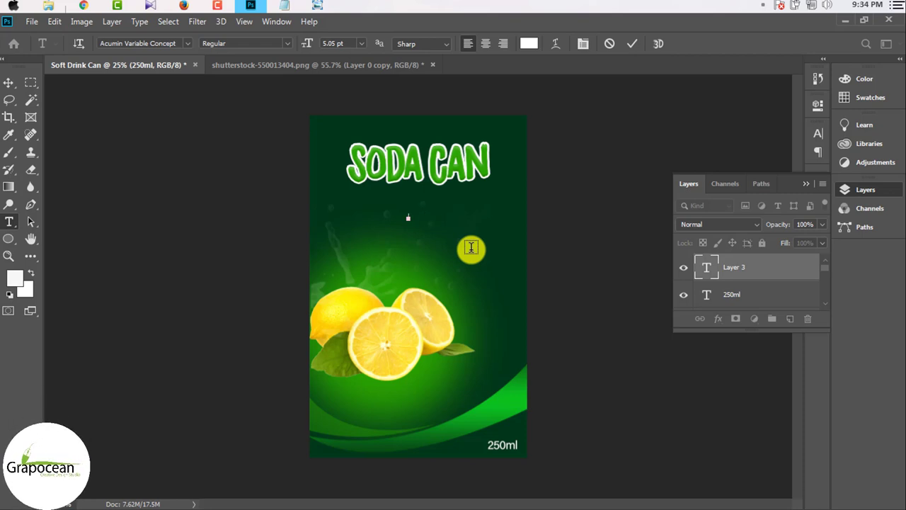
pyautogui.write('co')
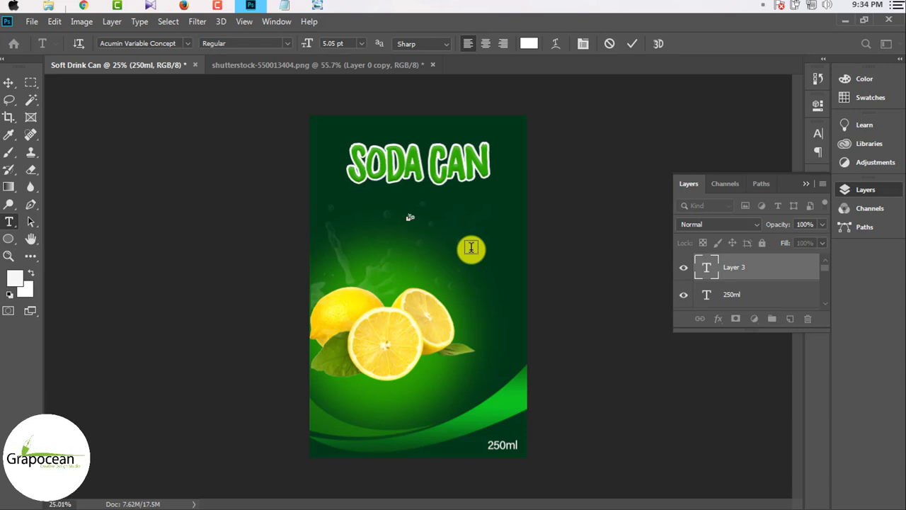
pyautogui.press('BackSpace')
pyautogui.press('BackSpace')
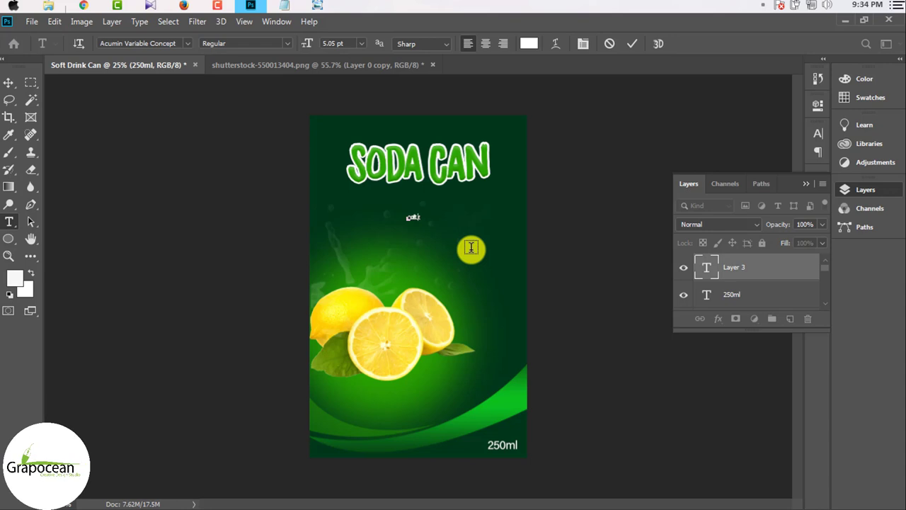
pyautogui.write('drinks')
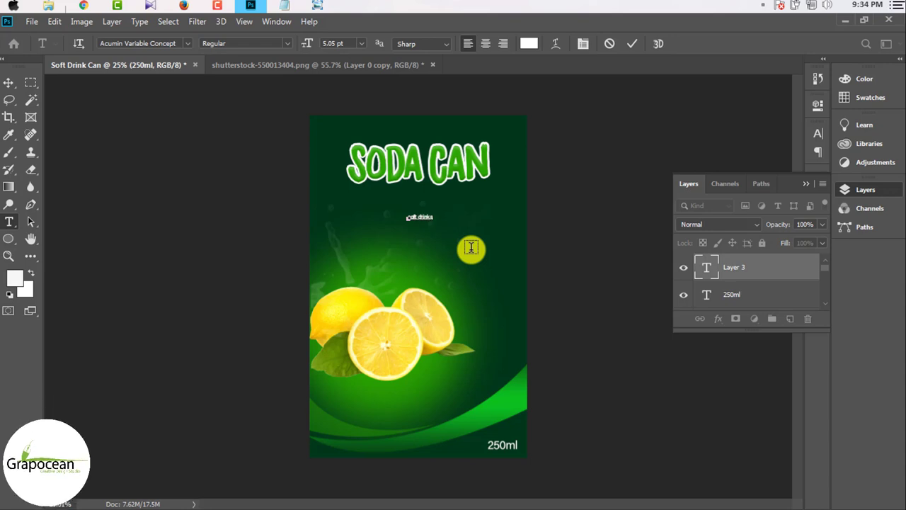
pyautogui.click(8, 83)
pyautogui.scroll(3, 433, 230)
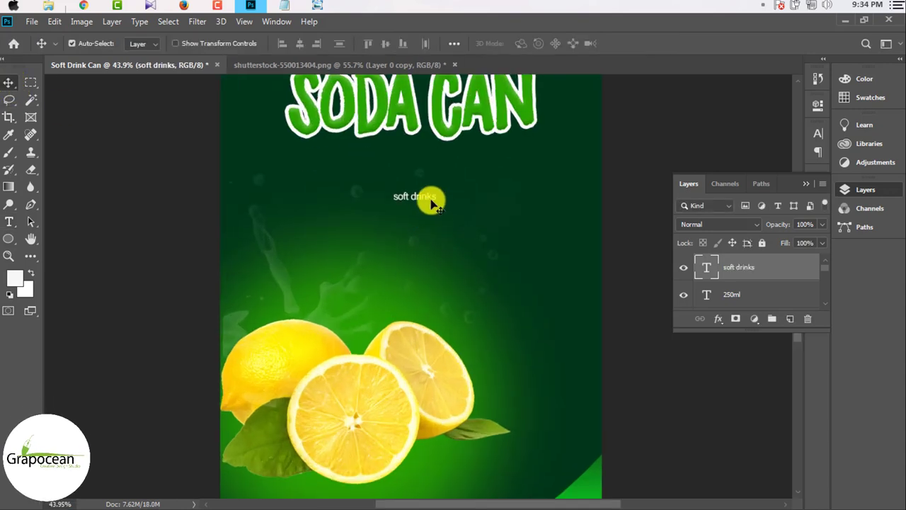
pyautogui.moveTo(430, 203); pyautogui.dragTo(427, 167)
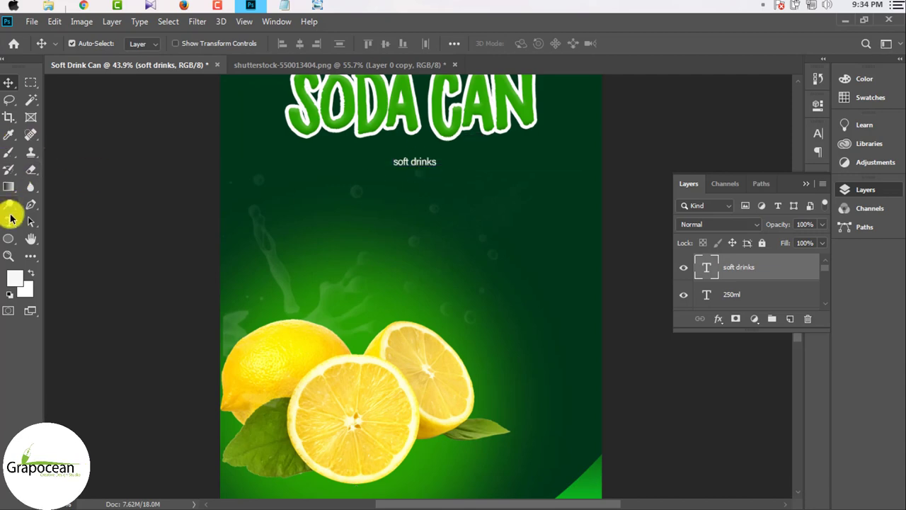
# - Capitalise the caption to 'Soft Drinks', move it under the title's right end, and fit the label in view
pyautogui.click(10, 219)
pyautogui.click(393, 161)
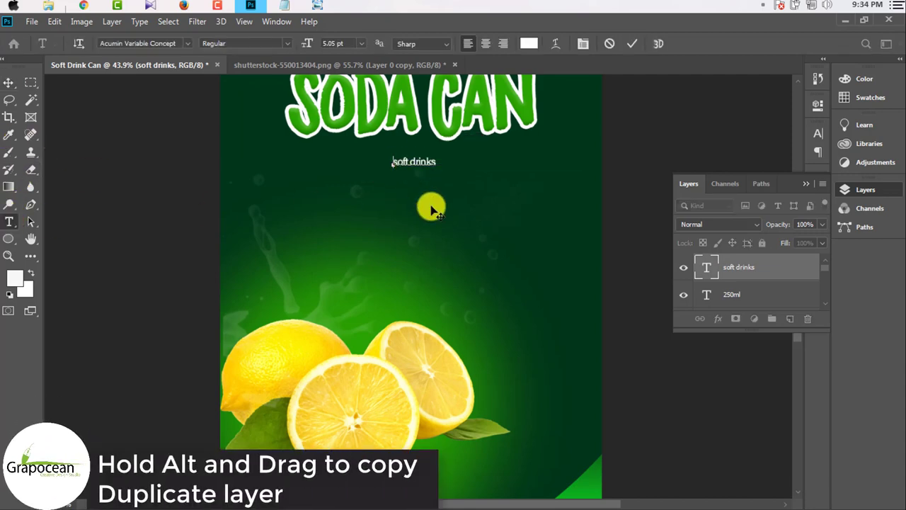
pyautogui.write('Soft ')
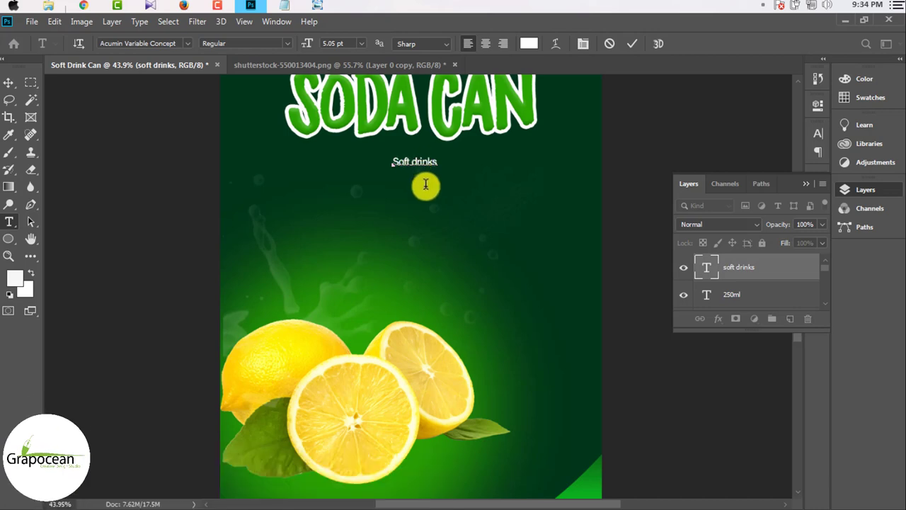
pyautogui.write('D')
pyautogui.click(9, 83)
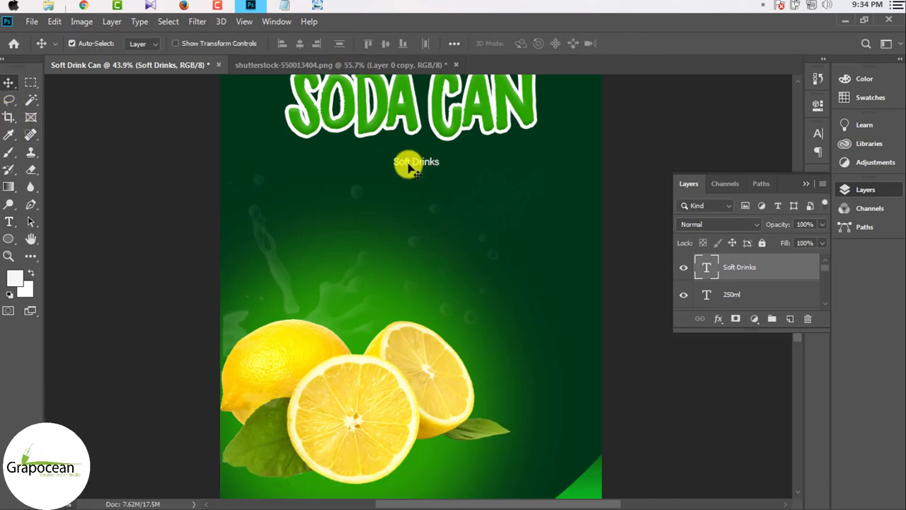
pyautogui.scroll(2, 427, 160)
pyautogui.moveTo(427, 160); pyautogui.dragTo(564, 145)
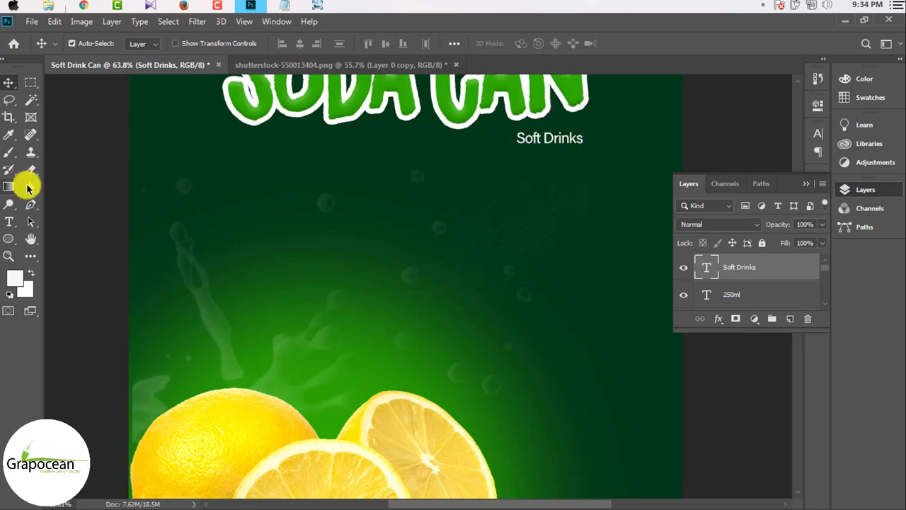
pyautogui.click(10, 222)
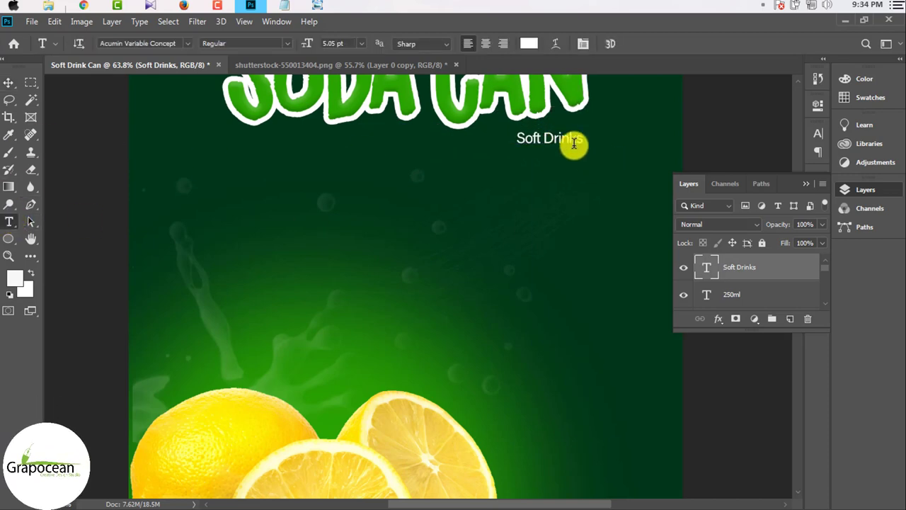
pyautogui.click(8, 82)
pyautogui.hotkey('ctrl', '0')
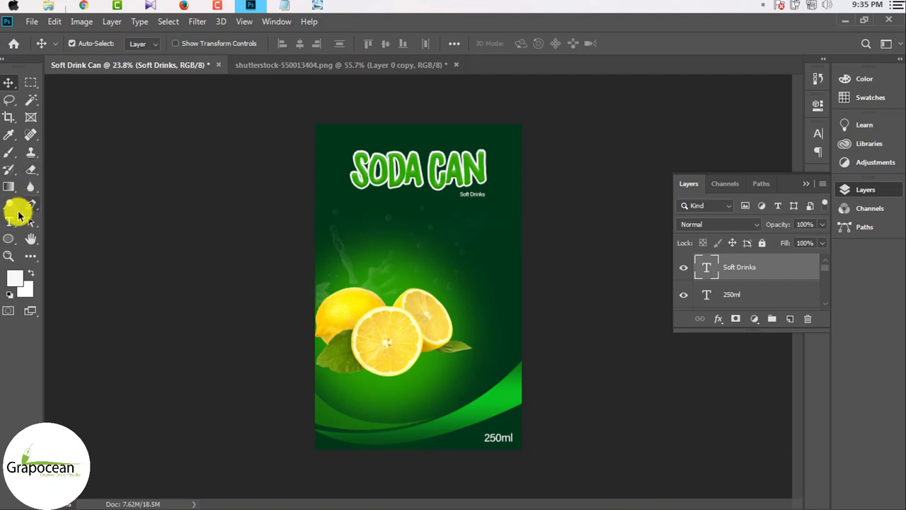
# - Draw a white curved wave shape across the label with the Pen tool
pyautogui.click(31, 204)
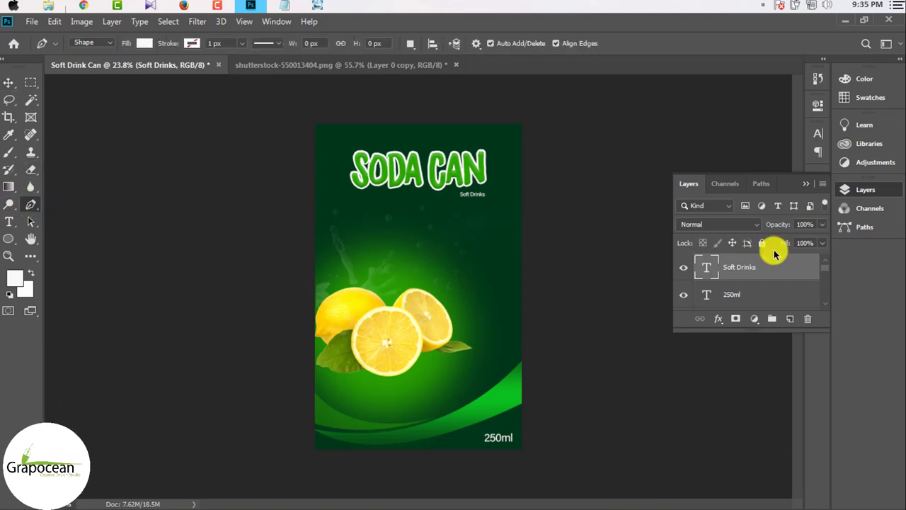
pyautogui.click(791, 323)
pyautogui.click(314, 222)
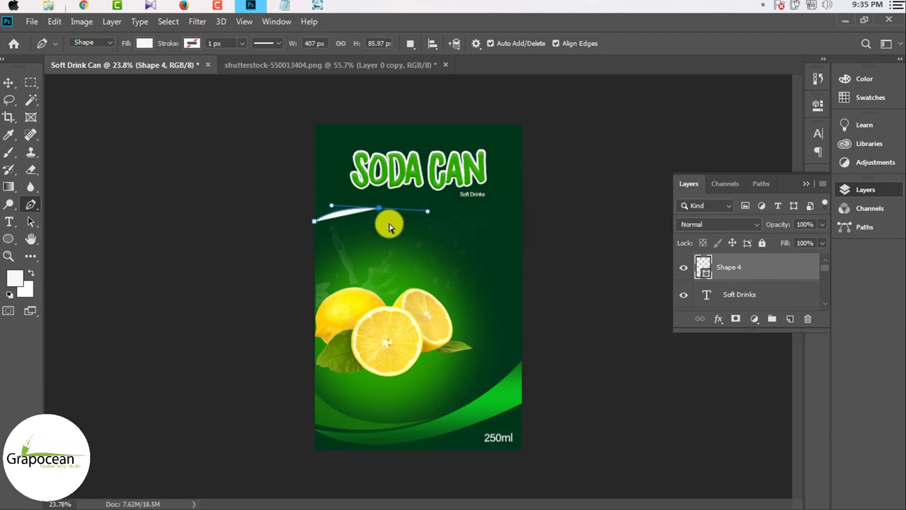
pyautogui.hotkey('ctrl', 'z')
pyautogui.moveTo(366, 206); pyautogui.dragTo(415, 207)
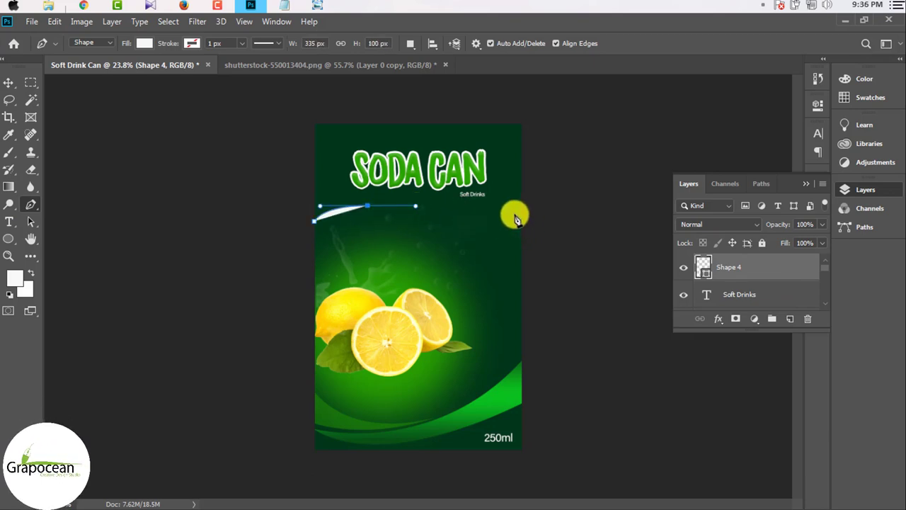
pyautogui.moveTo(528, 191)
pyautogui.mouseDown()
pyautogui.moveTo(575, 145)
pyautogui.moveTo(567, 142)
pyautogui.mouseUp()
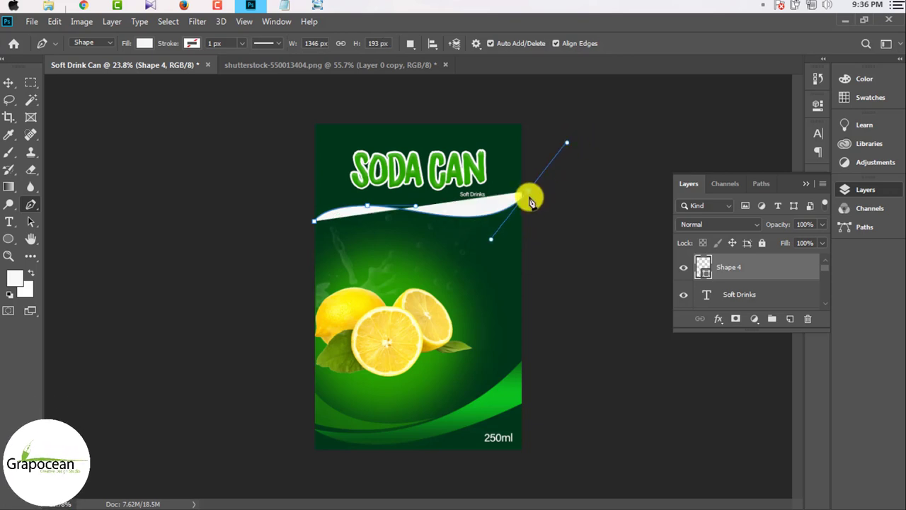
pyautogui.moveTo(407, 205); pyautogui.dragTo(400, 200)
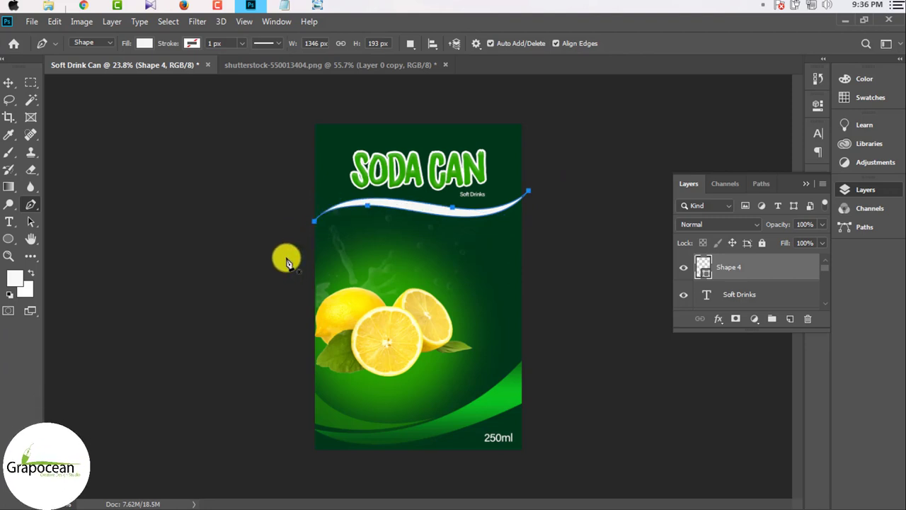
# - Shift the white wave slightly left so it sits just below the title
pyautogui.click(9, 81)
pyautogui.click(81, 237)
pyautogui.scroll(2, 502, 227)
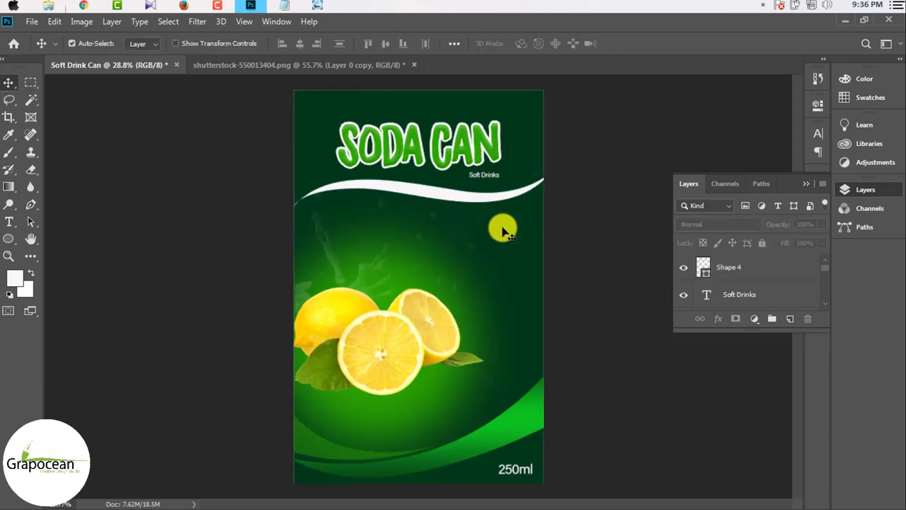
pyautogui.moveTo(493, 199); pyautogui.dragTo(485, 201)
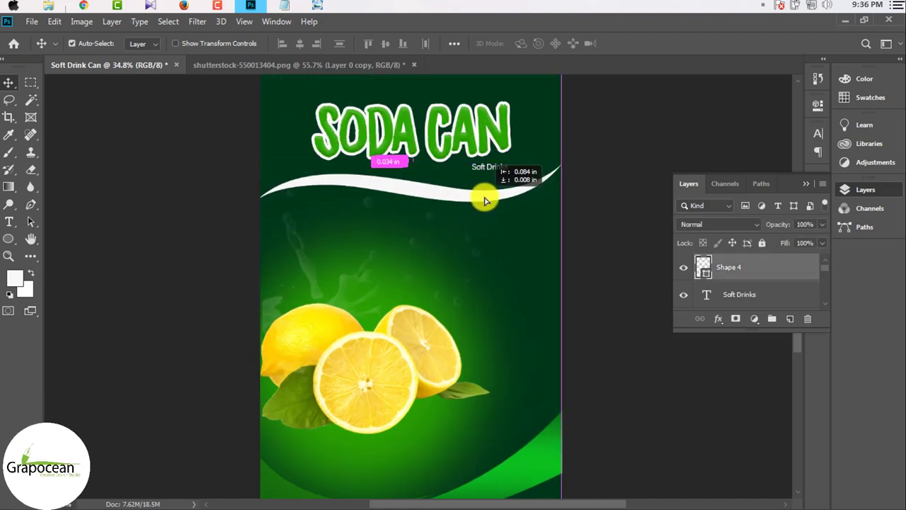
pyautogui.scroll(-2, 524, 237)
pyautogui.scroll(2, 521, 210)
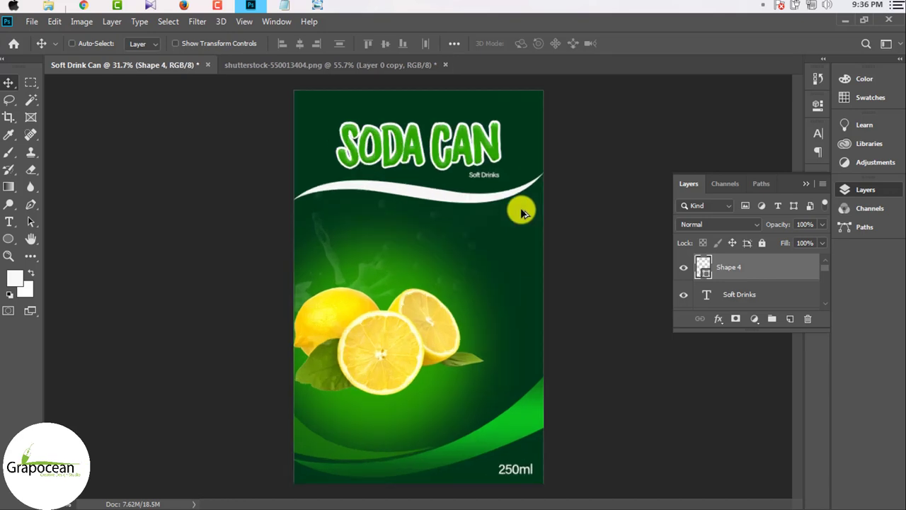
pyautogui.scroll(2, 498, 194)
pyautogui.scroll(-3, 522, 245)
pyautogui.scroll(-2, 544, 265)
pyautogui.scroll(-1, 552, 287)
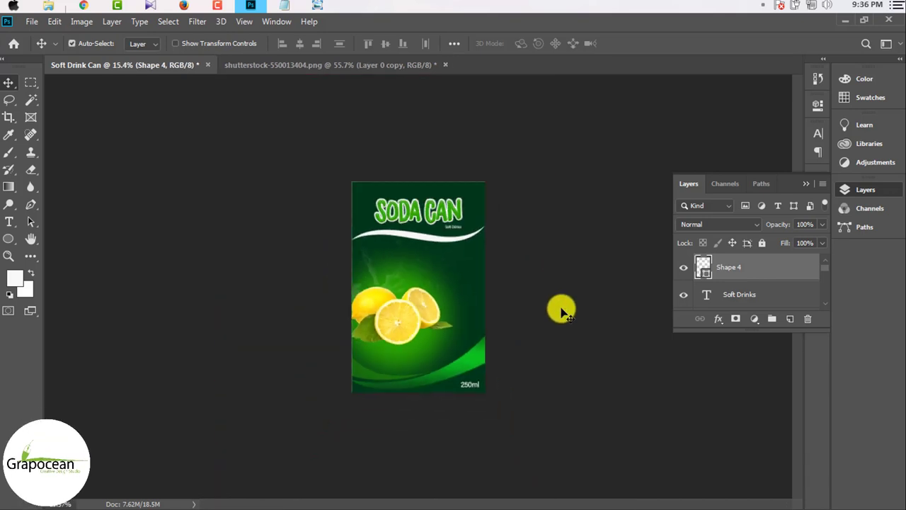
pyautogui.scroll(-2, 567, 315)
pyautogui.scroll(3, 510, 340)
pyautogui.scroll(2, 467, 284)
pyautogui.scroll(2, 467, 218)
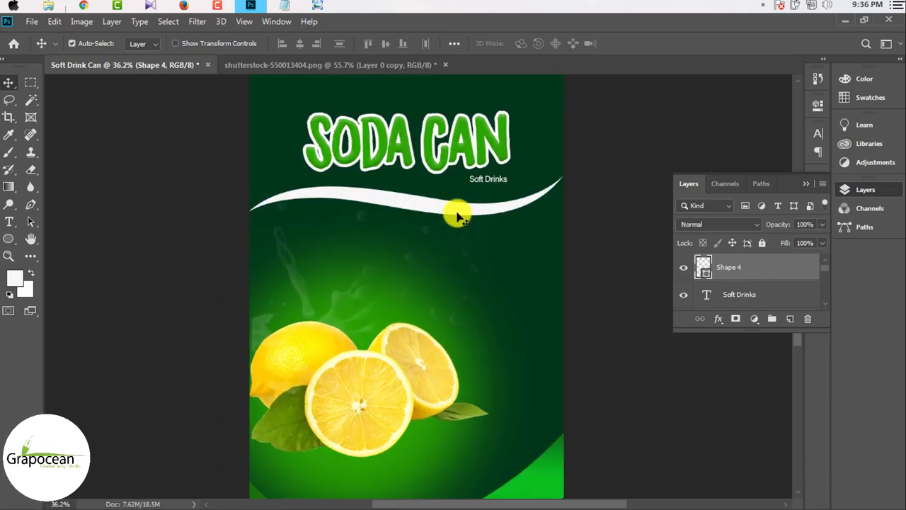
# - Give the wave layer a green Gradient Overlay layer style
pyautogui.rightClick(771, 275)
pyautogui.click(635, 31)
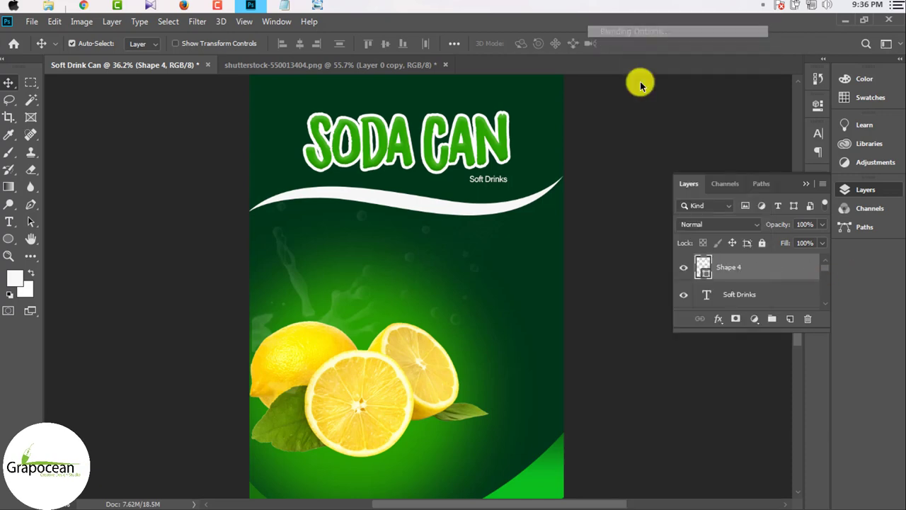
pyautogui.click(238, 386)
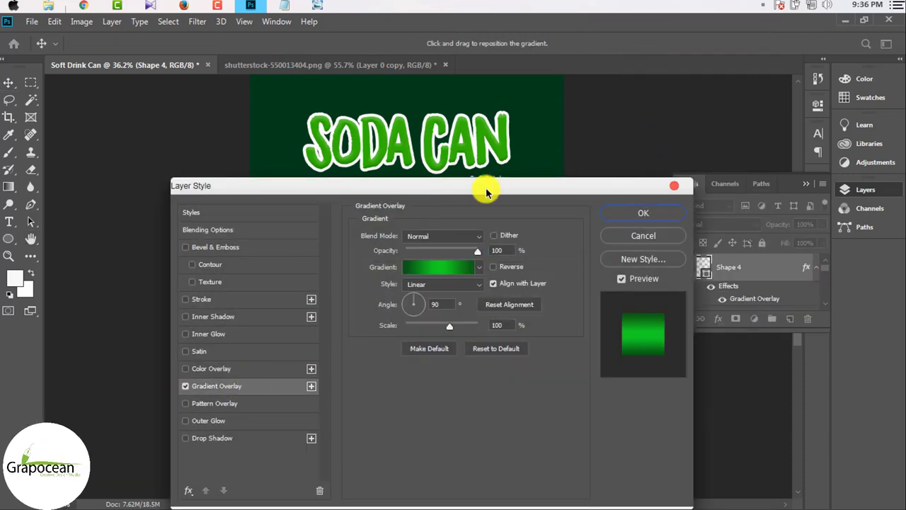
pyautogui.moveTo(464, 189)
pyautogui.mouseDown()
pyautogui.moveTo(566, 239)
pyautogui.moveTo(465, 239)
pyautogui.mouseUp()
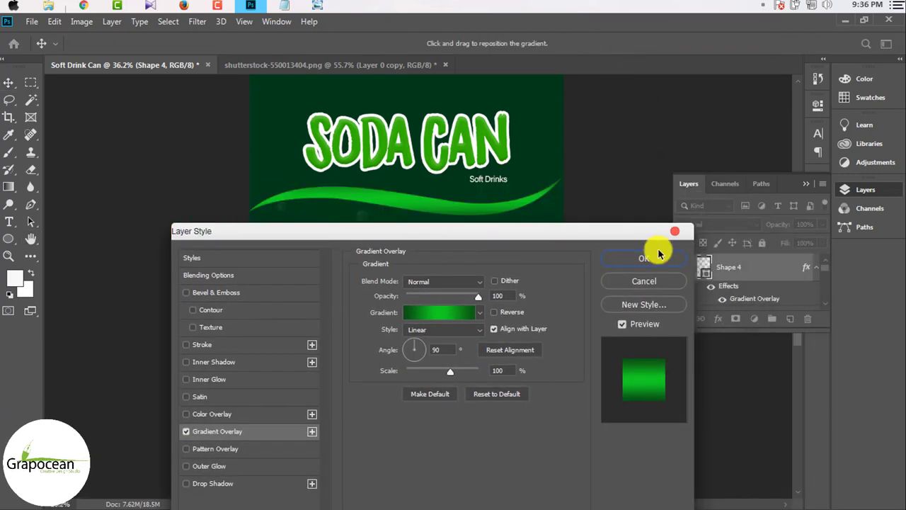
pyautogui.press('Return')
pyautogui.scroll(-3, 416, 289)
pyautogui.scroll(1, 475, 259)
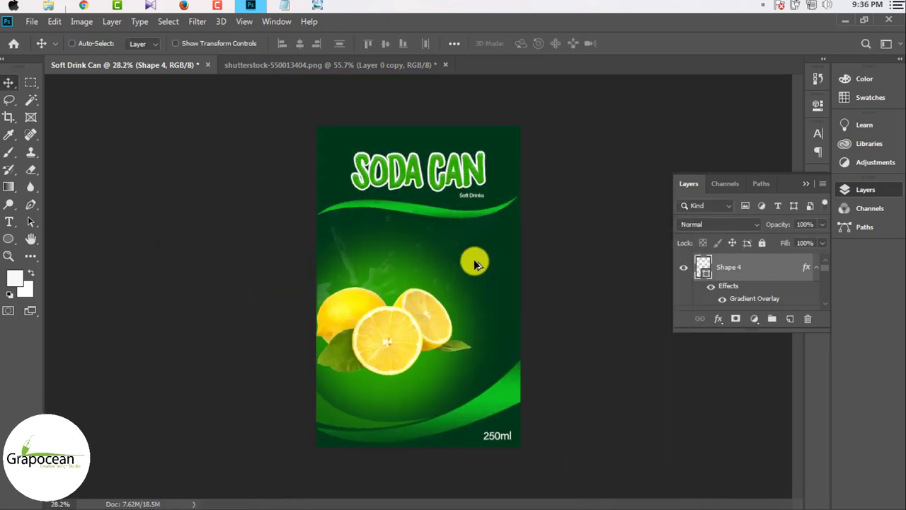
pyautogui.scroll(2, 479, 208)
pyautogui.scroll(2, 485, 173)
pyautogui.scroll(-2, 486, 175)
pyautogui.scroll(-1, 486, 175)
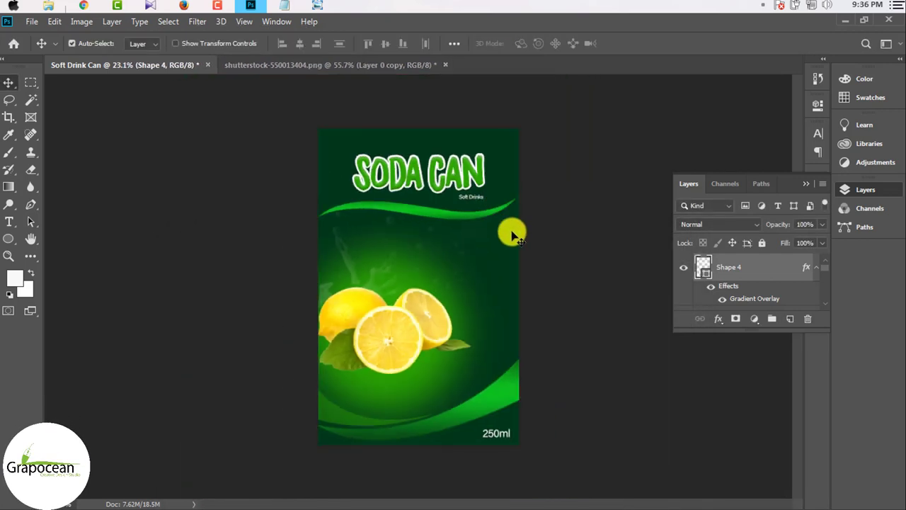
pyautogui.scroll(1, 482, 174)
pyautogui.scroll(2, 508, 153)
pyautogui.scroll(1, 508, 168)
# - Nudge the Soft Drinks caption slightly up beneath the SODA CAN title
pyautogui.keyDown('ctrl'); pyautogui.click(508, 168); pyautogui.keyUp('ctrl')
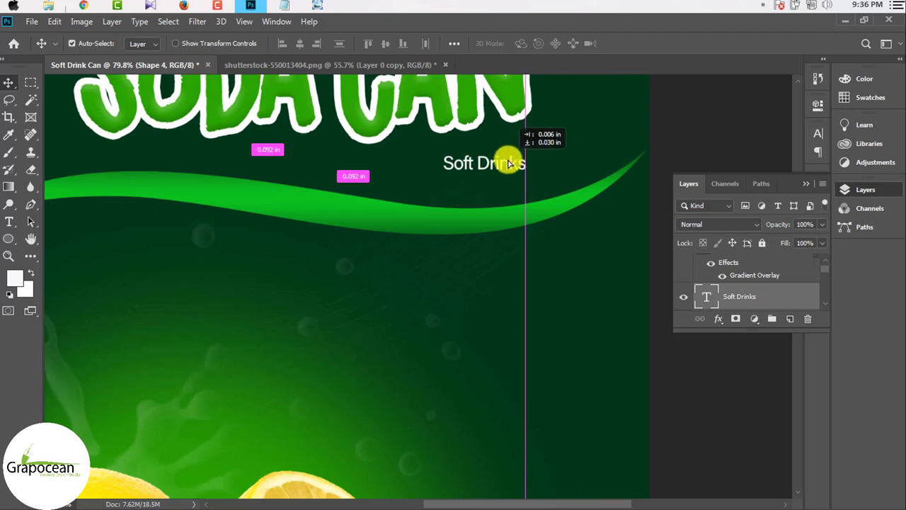
pyautogui.moveTo(508, 168); pyautogui.dragTo(515, 157)
pyautogui.scroll(-3, 512, 289)
pyautogui.scroll(-3, 514, 305)
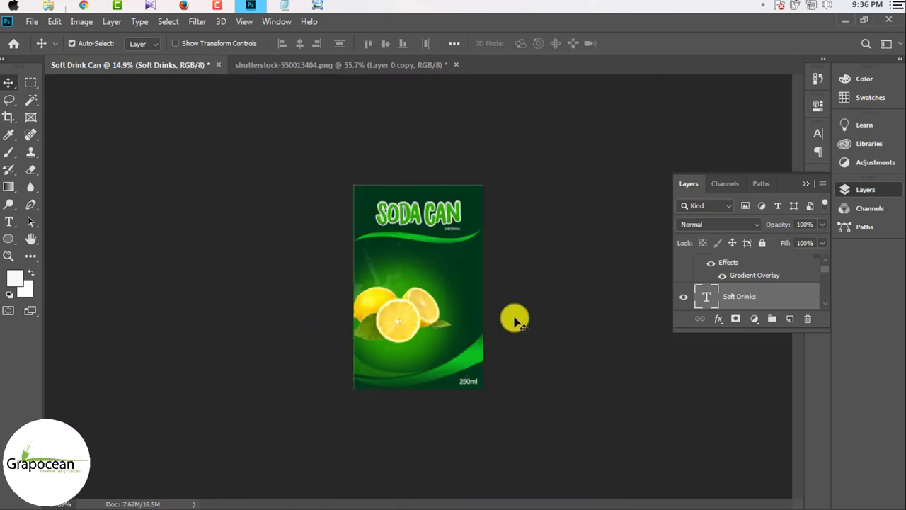
pyautogui.scroll(2, 424, 189)
pyautogui.scroll(-2, 434, 314)
pyautogui.scroll(1, 763, 273)
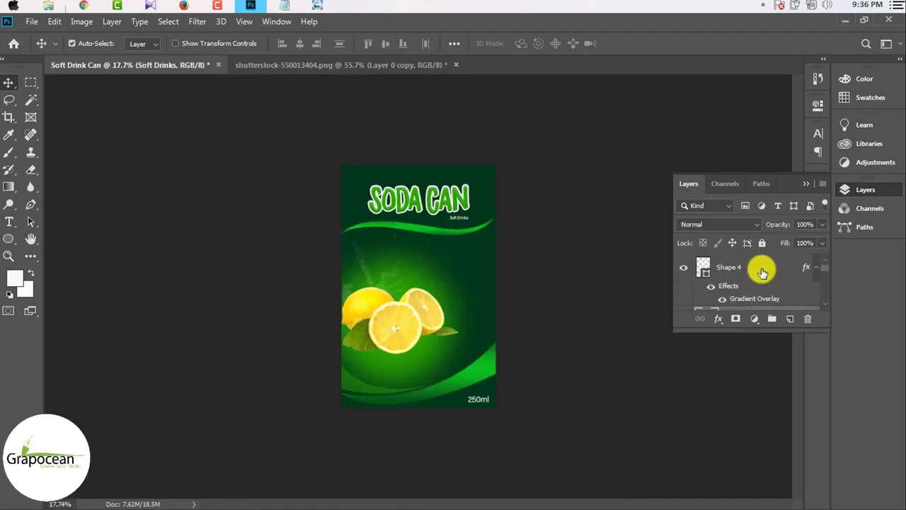
# - Move the lemons lower on the label, with the green glow following them
pyautogui.click(763, 272)
pyautogui.scroll(1, 404, 347)
pyautogui.scroll(2, 427, 385)
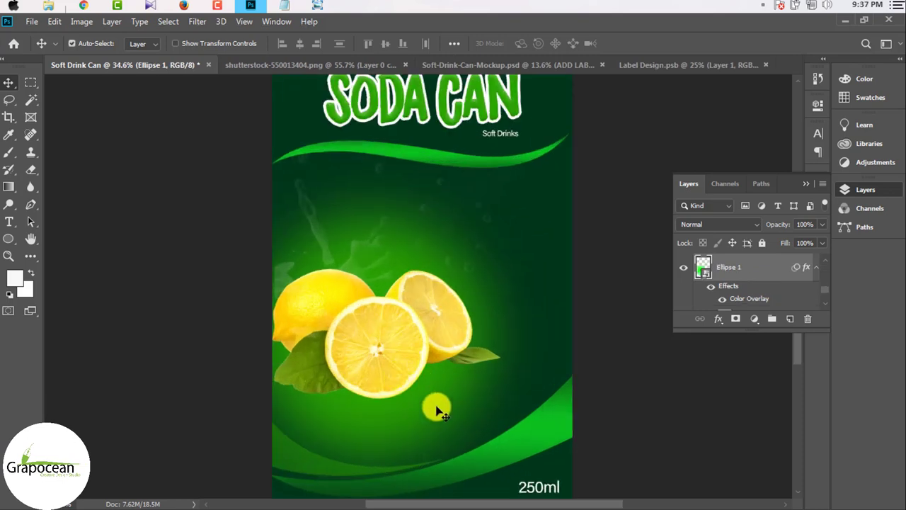
pyautogui.moveTo(437, 411); pyautogui.dragTo(437, 433)
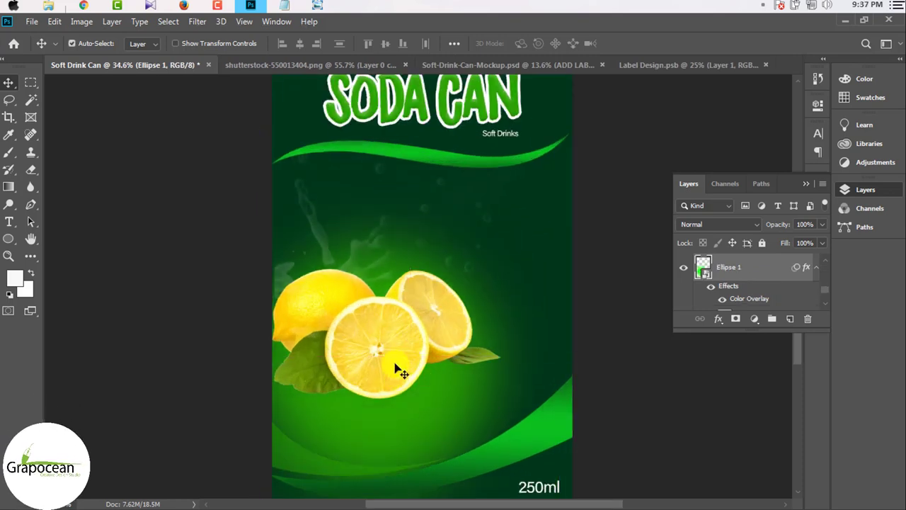
pyautogui.moveTo(398, 370); pyautogui.dragTo(404, 405)
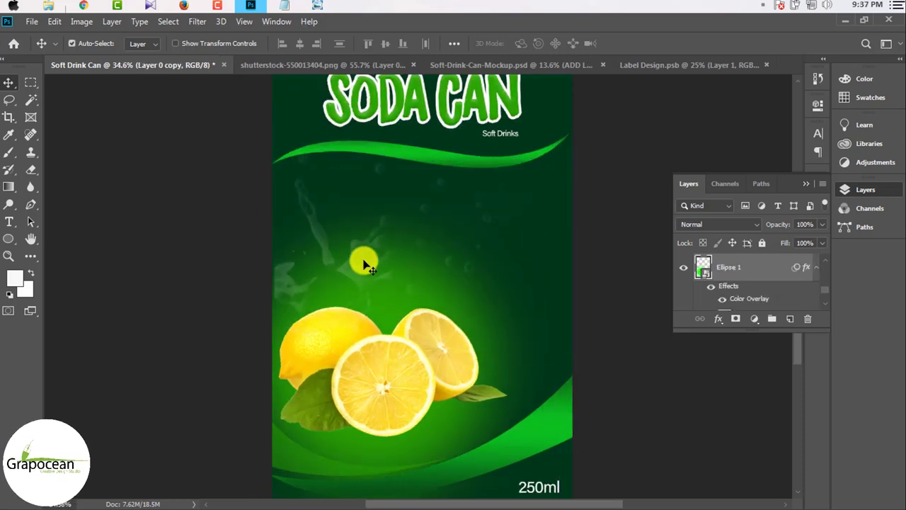
pyautogui.moveTo(363, 264); pyautogui.dragTo(367, 267)
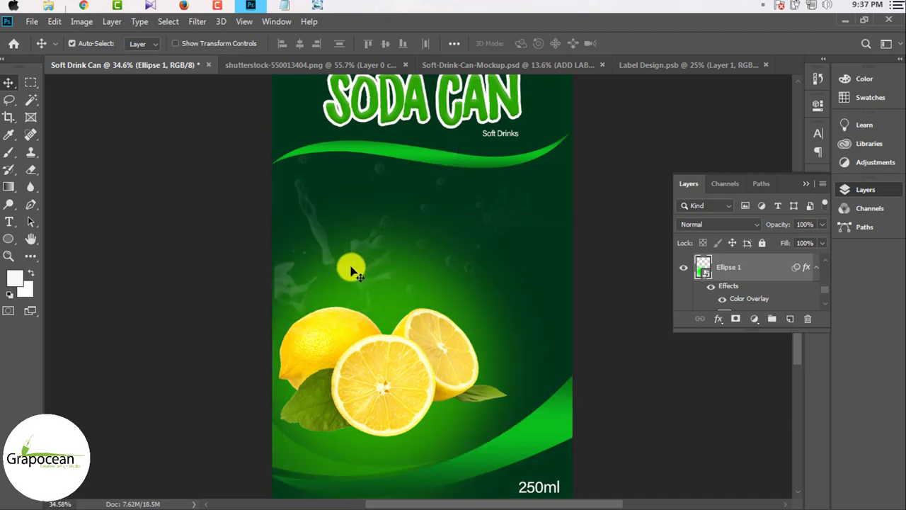
# - Select the Rectangle 1 background layer, then the Shape 4 wave layer
pyautogui.click(313, 223)
pyautogui.scroll(3, 756, 283)
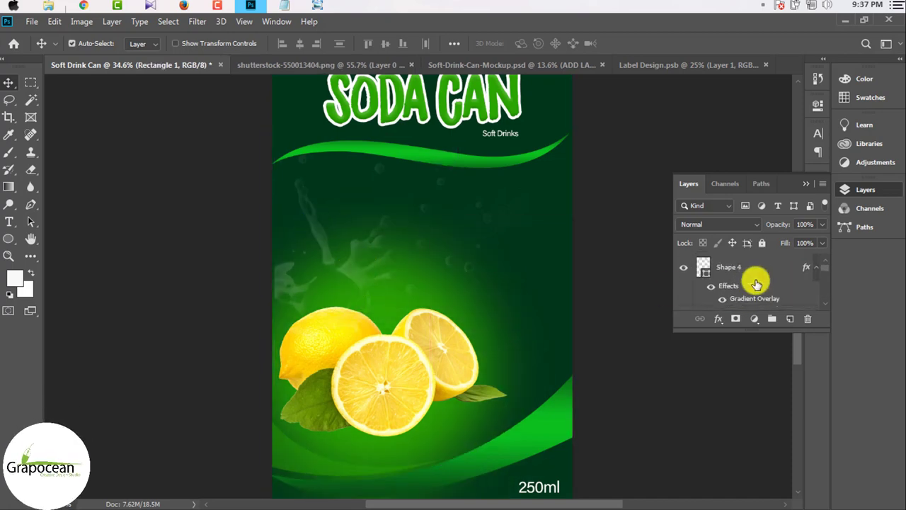
pyautogui.click(715, 269)
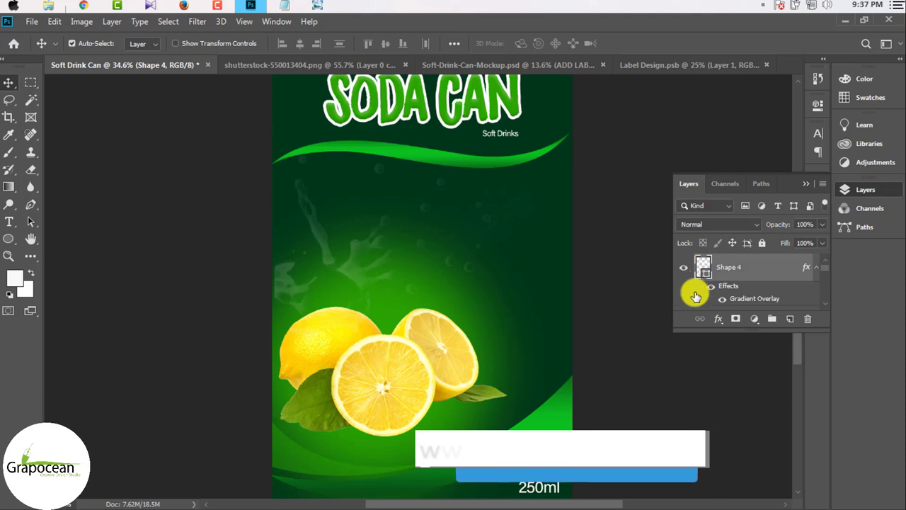
pyautogui.scroll(3, 696, 296)
pyautogui.scroll(3, 690, 273)
pyautogui.scroll(3, 686, 281)
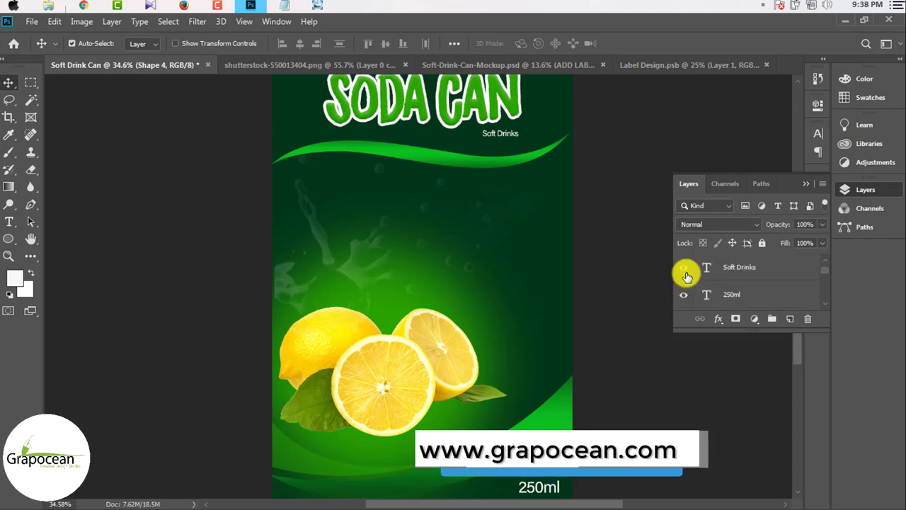
pyautogui.scroll(-3, 687, 276)
pyautogui.scroll(3, 754, 280)
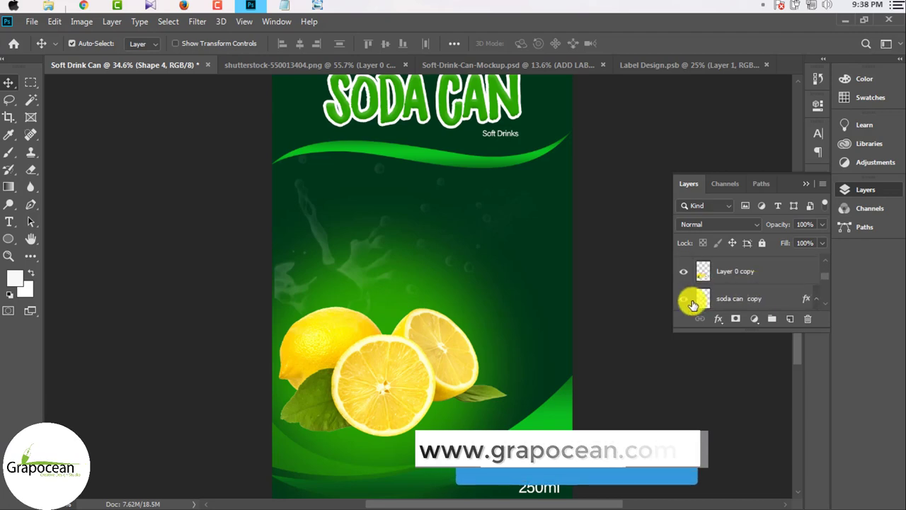
pyautogui.scroll(-2, 690, 297)
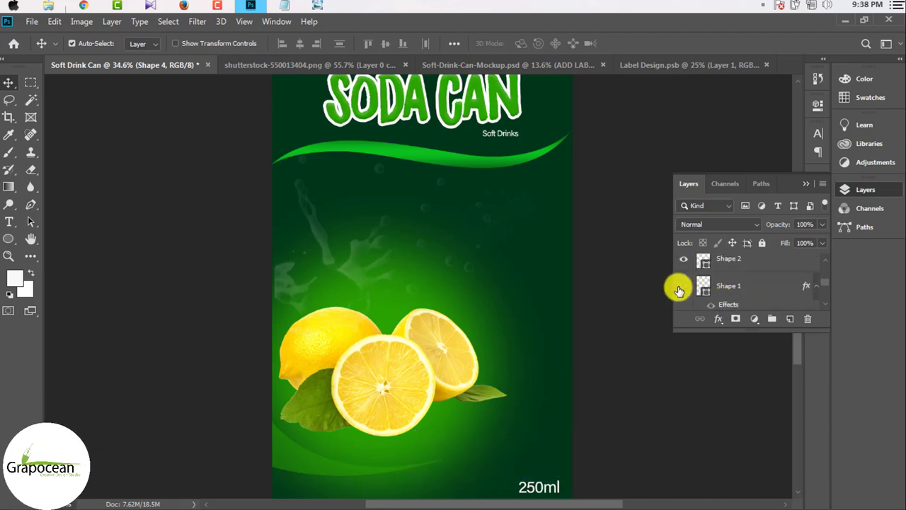
# - Hide and show the Shape 1 bottom wave to check its effect
pyautogui.click(681, 289)
pyautogui.scroll(2, 689, 306)
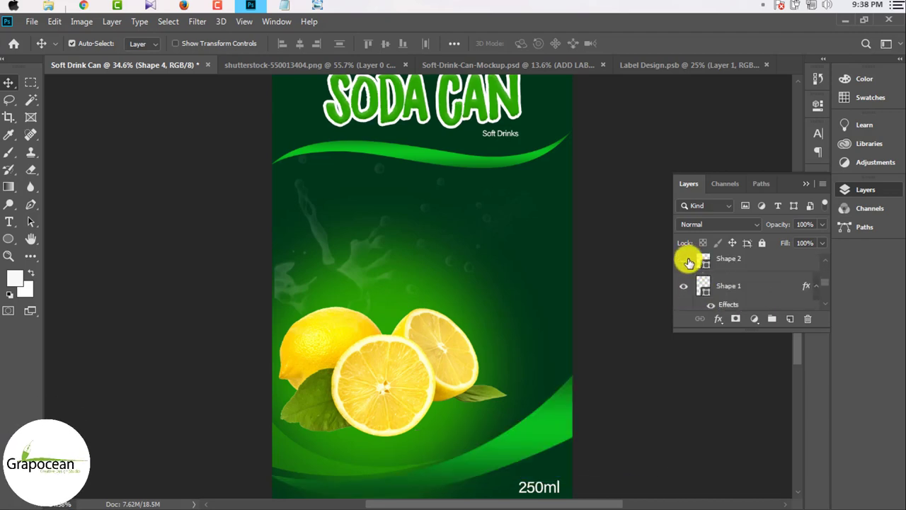
pyautogui.scroll(-2, 697, 268)
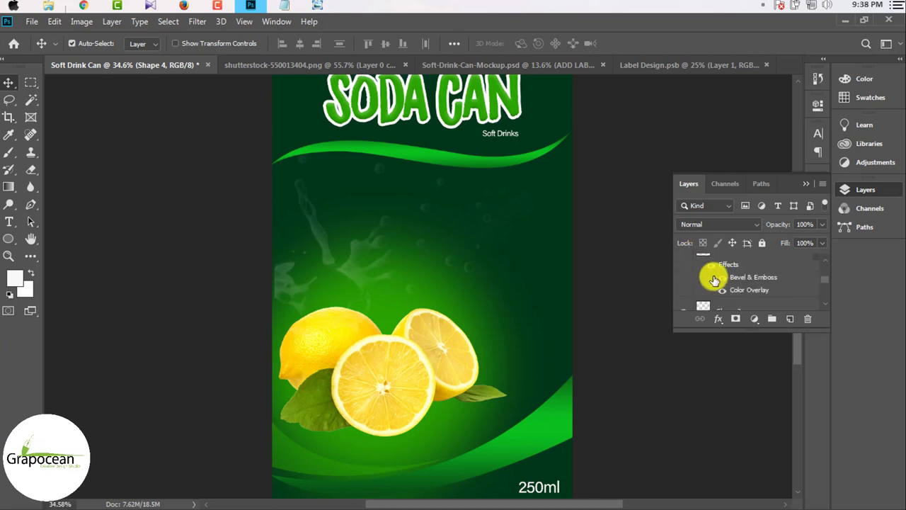
pyautogui.scroll(-2, 710, 277)
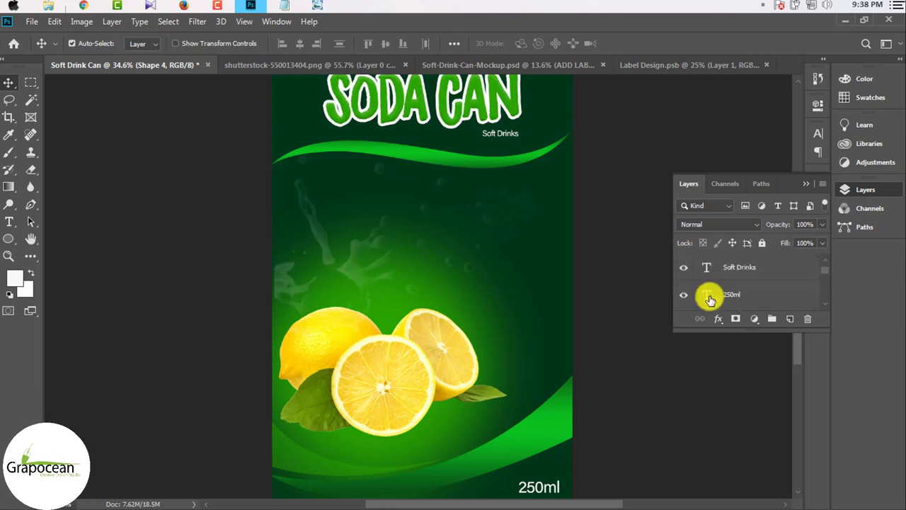
pyautogui.scroll(1, 740, 293)
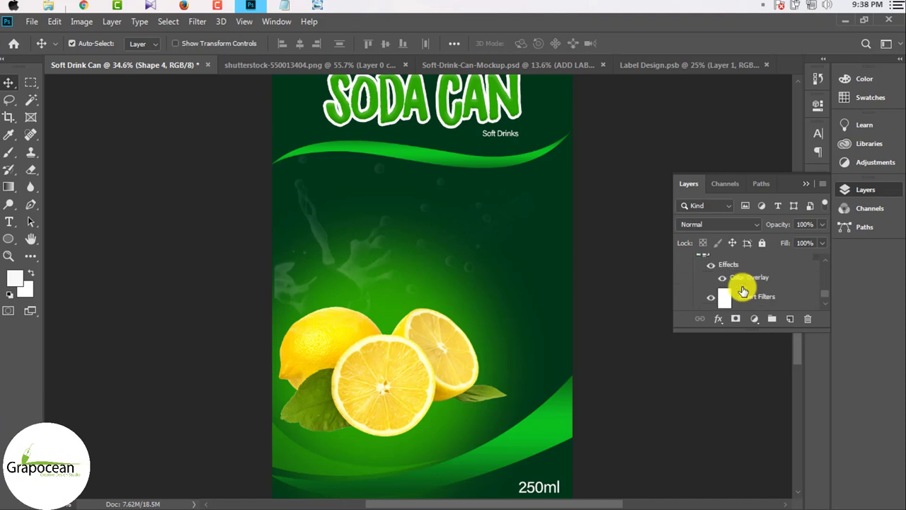
pyautogui.scroll(-1, 742, 289)
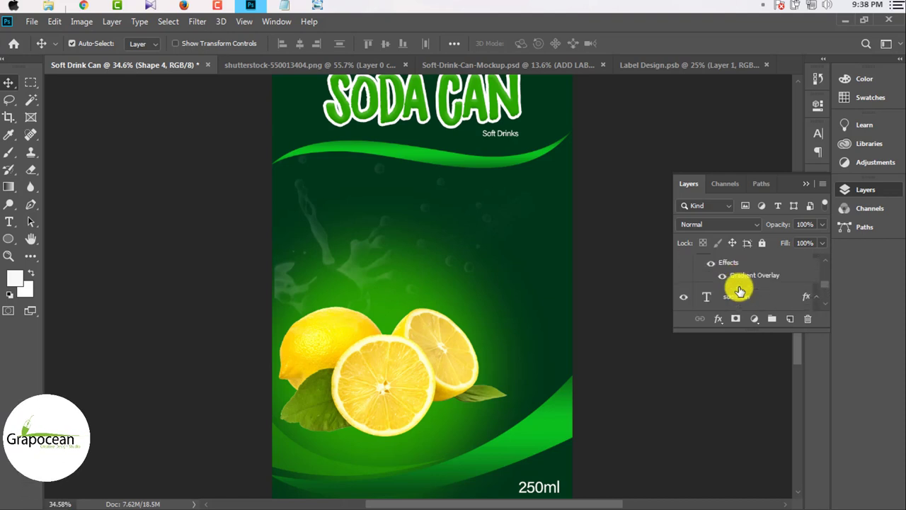
pyautogui.click(683, 296)
pyautogui.click(683, 296)
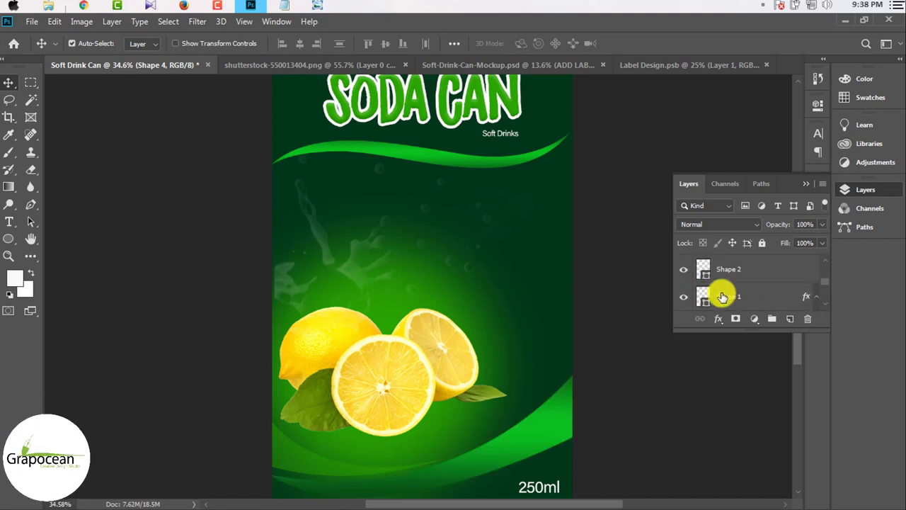
# - Move the upper green wave and the green swoosh lower on the label
pyautogui.scroll(2, 471, 186)
pyautogui.moveTo(462, 227); pyautogui.dragTo(459, 263)
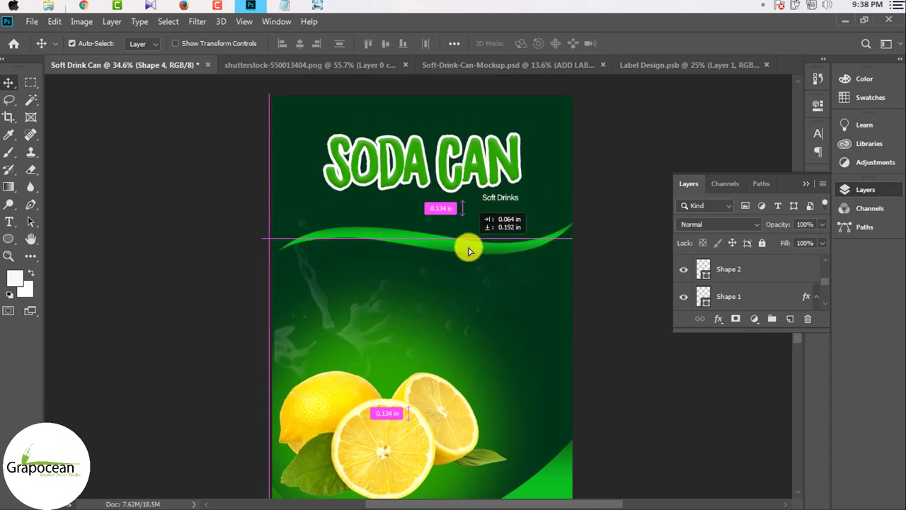
pyautogui.click(312, 295)
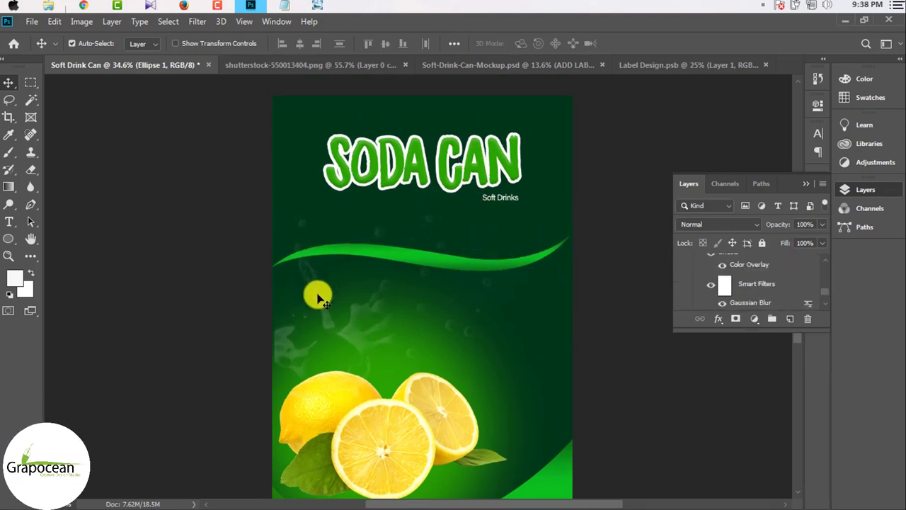
pyautogui.click(685, 278)
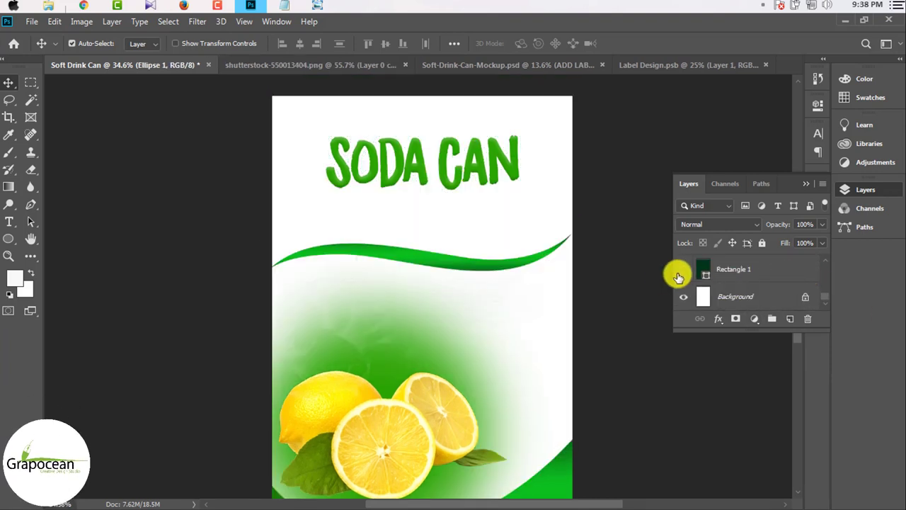
pyautogui.moveTo(356, 342); pyautogui.dragTo(357, 382)
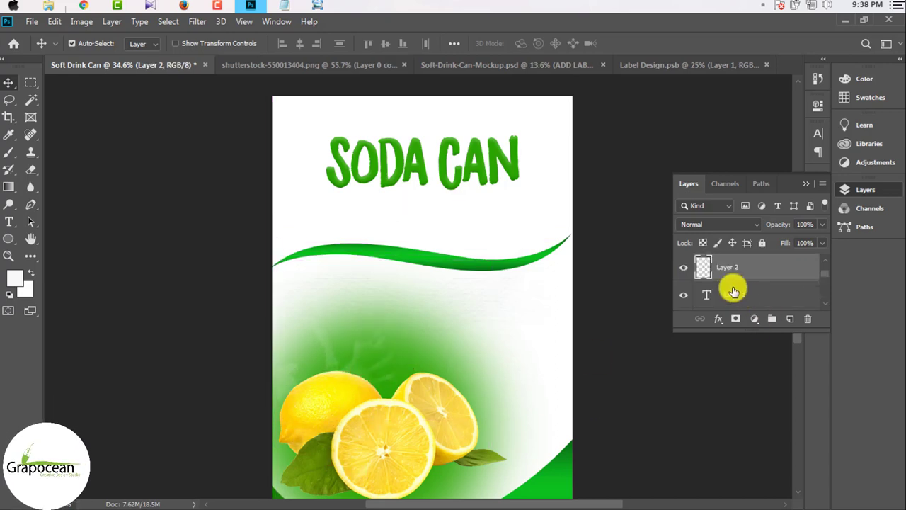
pyautogui.scroll(-2, 732, 290)
pyautogui.click(685, 276)
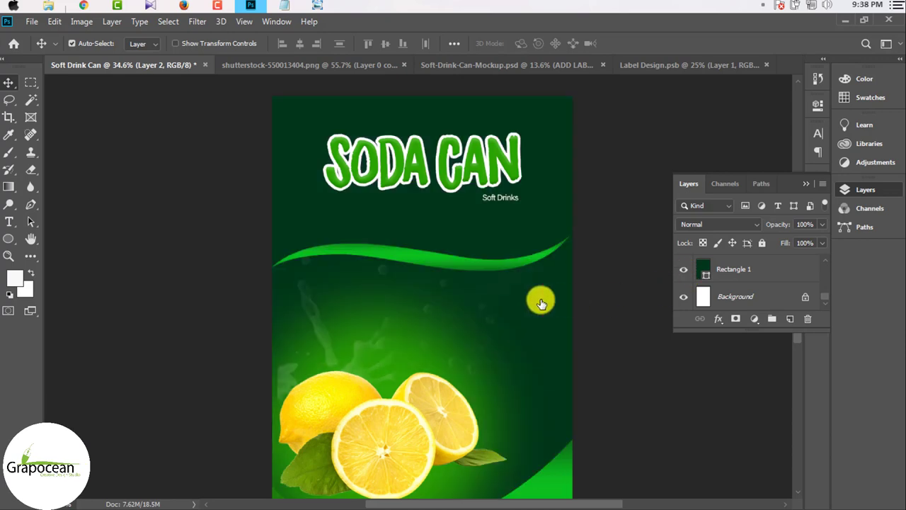
pyautogui.moveTo(469, 273); pyautogui.dragTo(472, 290)
# - Lock the Rectangle 1 background, then move the SODA CAN title and Soft Drinks caption lower
pyautogui.scroll(-2, 758, 290)
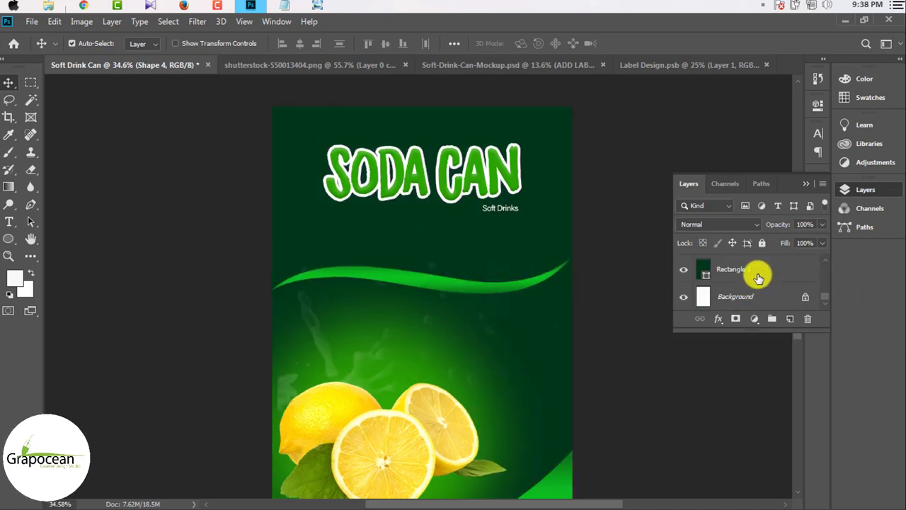
pyautogui.click(758, 276)
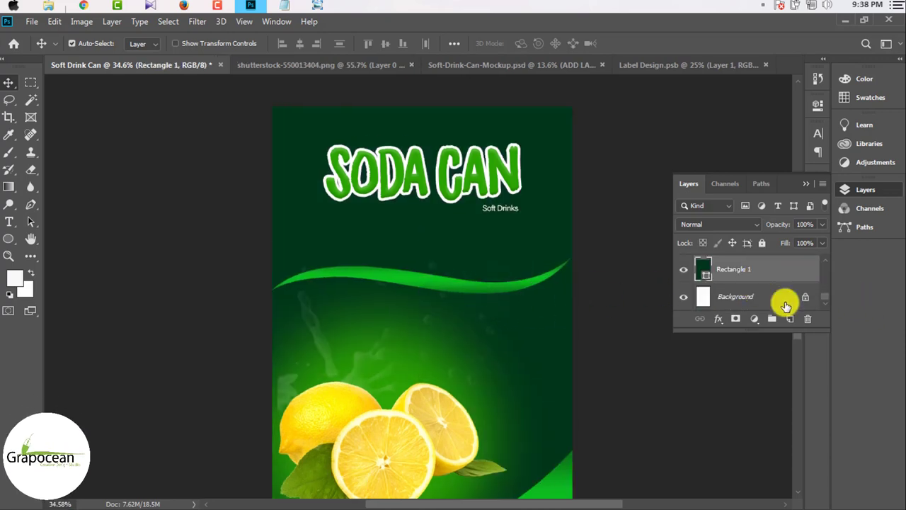
pyautogui.click(762, 243)
pyautogui.moveTo(324, 129); pyautogui.dragTo(530, 208)
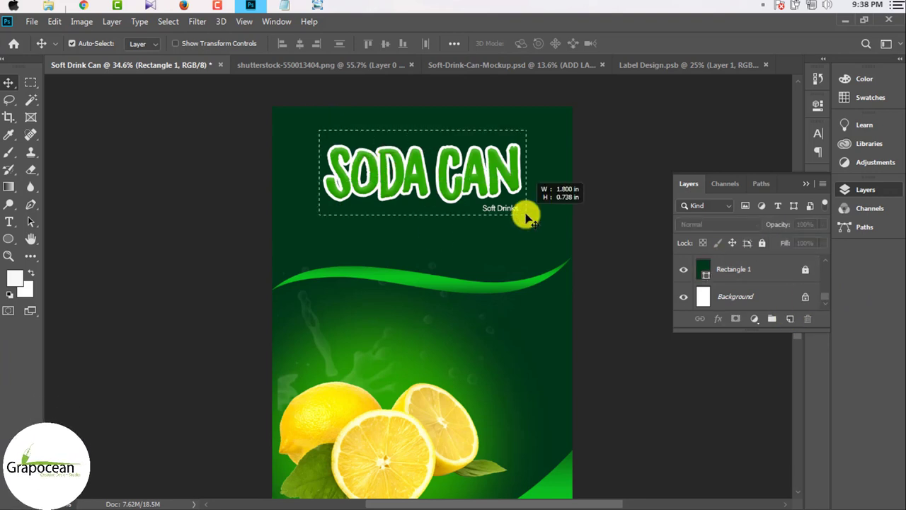
pyautogui.moveTo(489, 179); pyautogui.dragTo(487, 221)
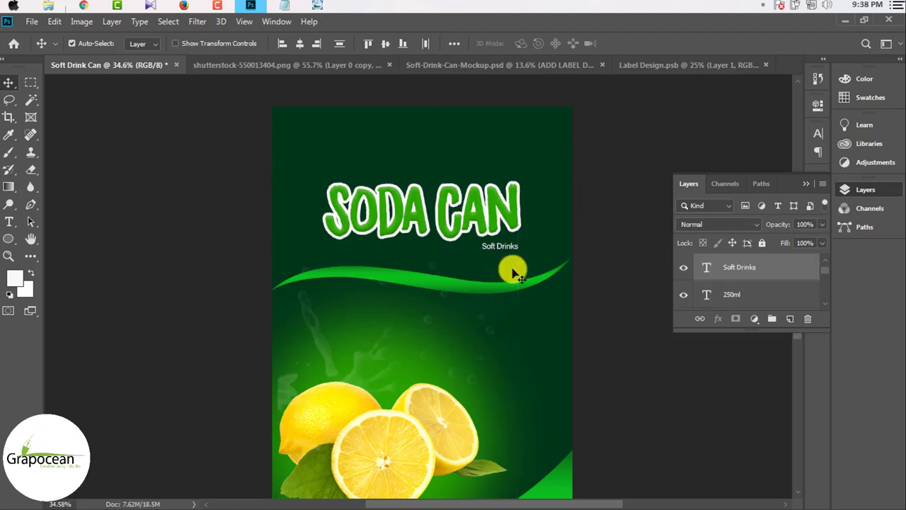
# - Nudge the green swoosh slightly back up
pyautogui.moveTo(500, 288); pyautogui.dragTo(503, 278)
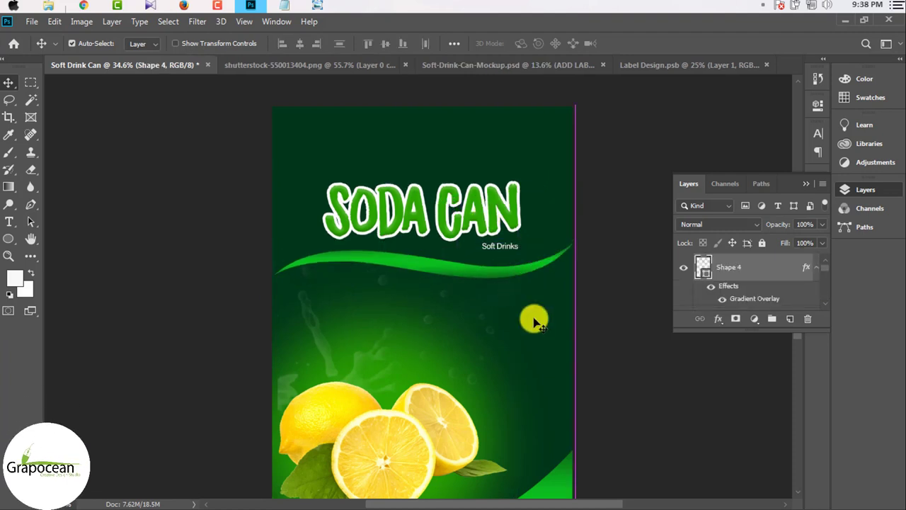
pyautogui.scroll(-2, 538, 329)
pyautogui.scroll(2, 466, 364)
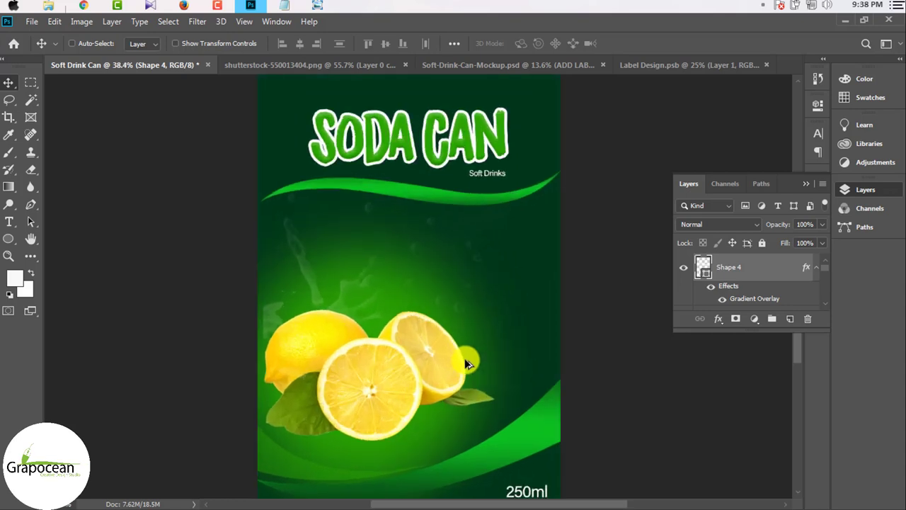
pyautogui.scroll(-1, 466, 365)
pyautogui.scroll(1, 463, 200)
# - Duplicate the SODA CAN title and shift it slightly down with the label fitted on screen
pyautogui.moveTo(469, 162)
pyautogui.mouseDown()
pyautogui.moveTo(469, 151)
pyautogui.moveTo(510, 217)
pyautogui.moveTo(446, 180)
pyautogui.moveTo(454, 174)
pyautogui.mouseUp()
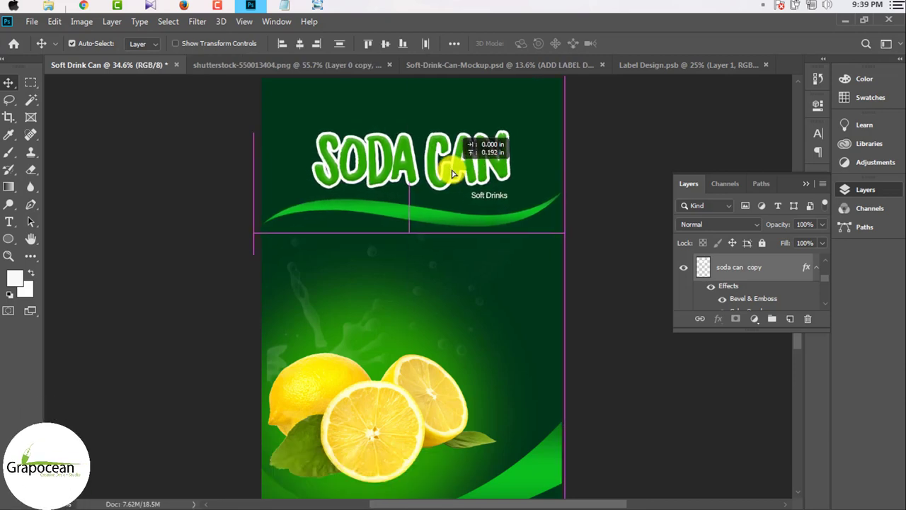
pyautogui.hotkey('ctrl', '0')
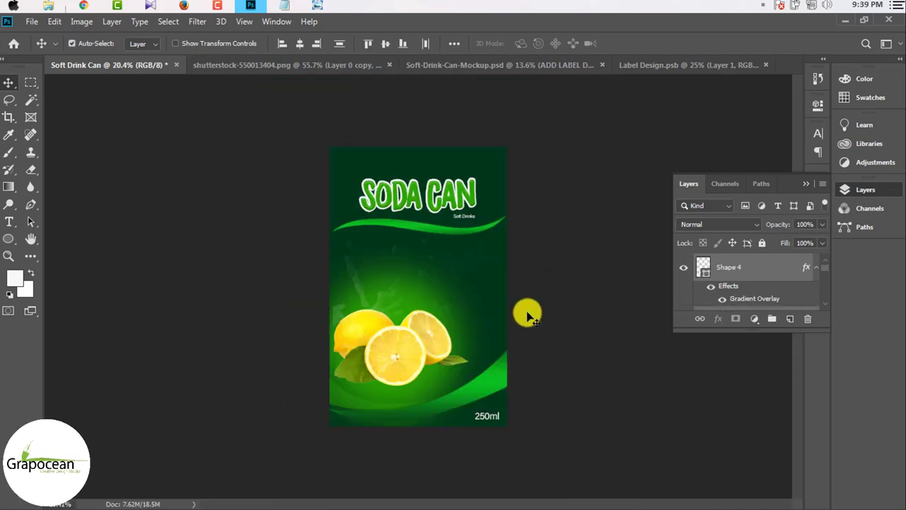
pyautogui.scroll(3, 517, 335)
pyautogui.scroll(-4, 496, 346)
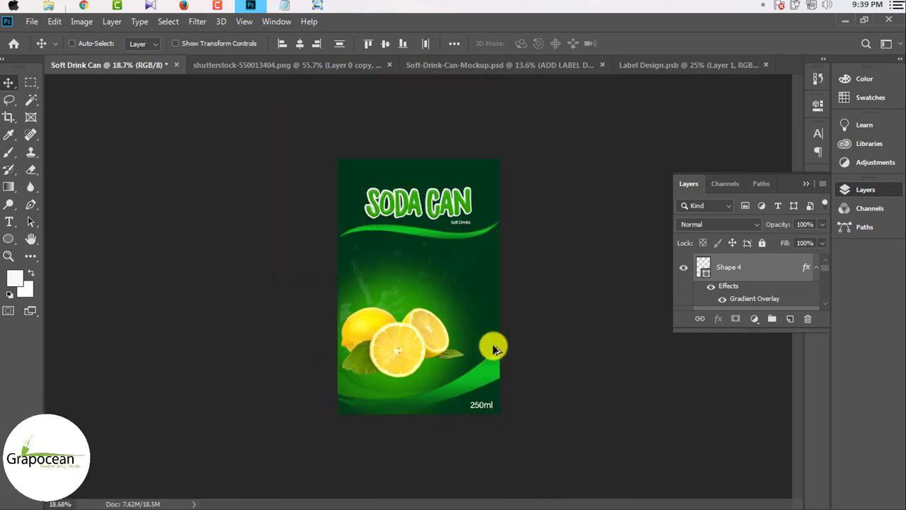
pyautogui.scroll(2, 465, 205)
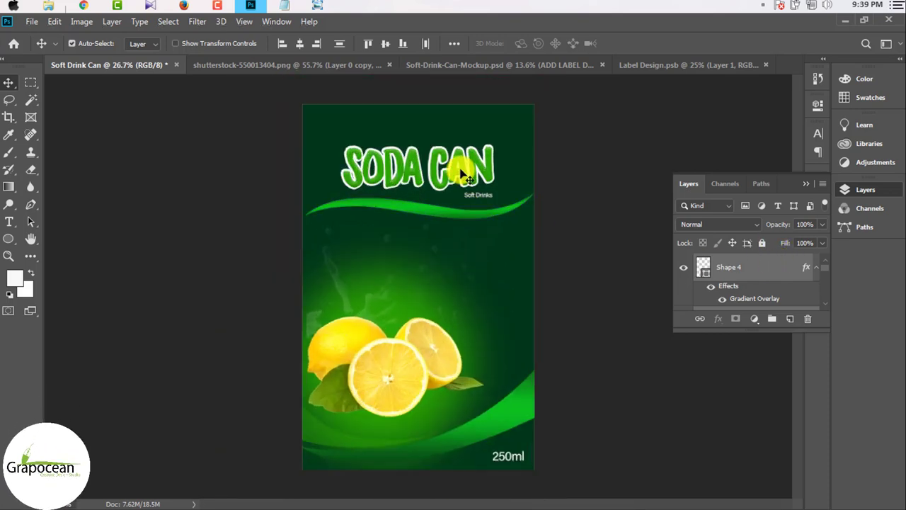
pyautogui.moveTo(460, 173); pyautogui.dragTo(460, 192)
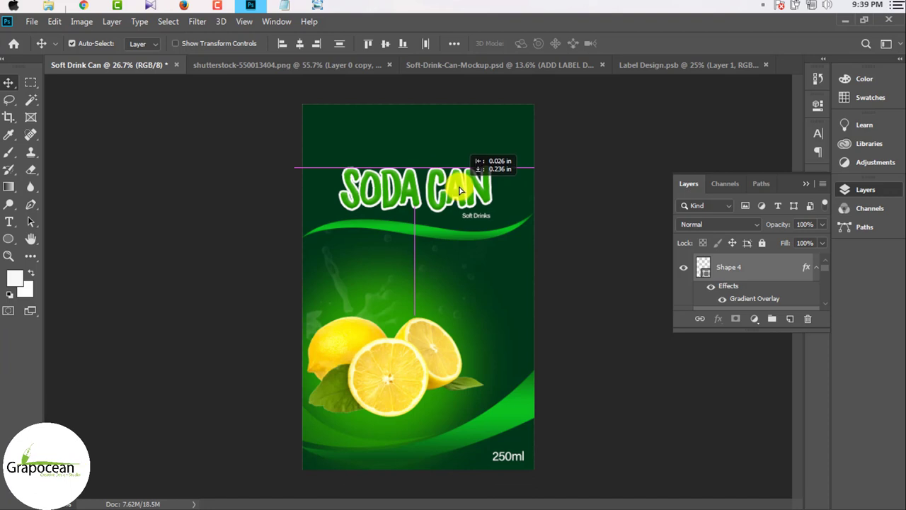
pyautogui.moveTo(460, 190); pyautogui.dragTo(460, 190)
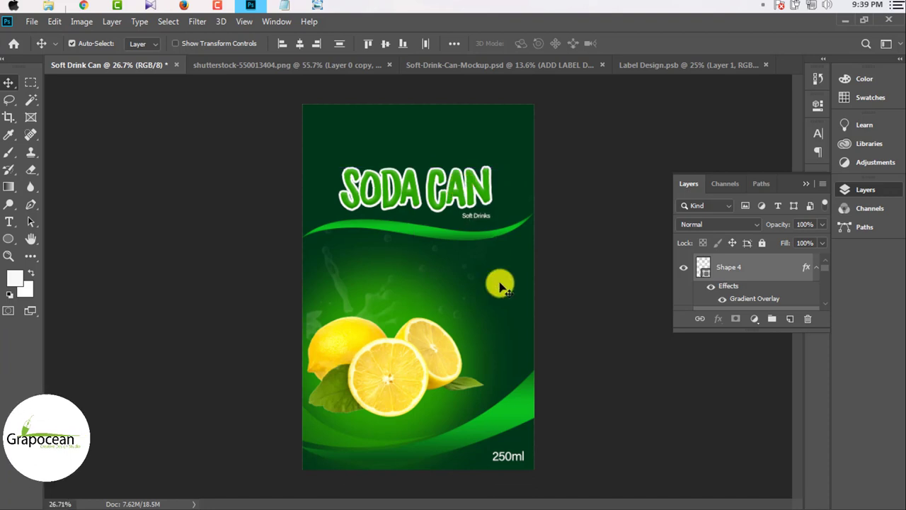
pyautogui.click(778, 270)
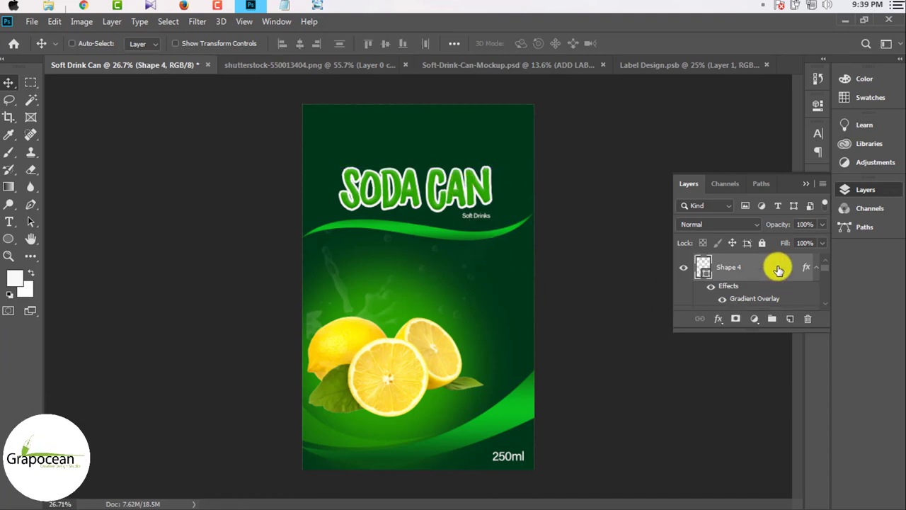
# - Stamp all visible layers into one layer, place it in Label Design.psb and save
pyautogui.hotkey('ctrl', 'shift', 'alt', 'e')
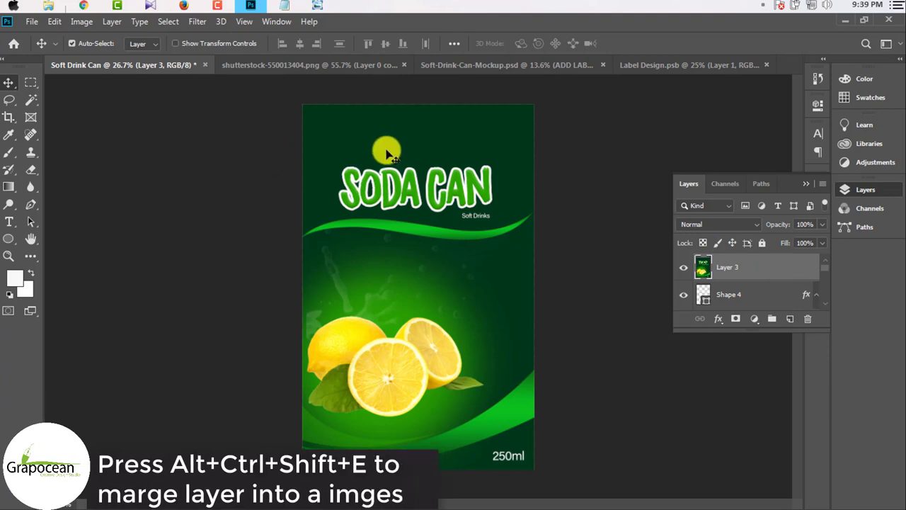
pyautogui.moveTo(387, 151); pyautogui.dragTo(691, 70)
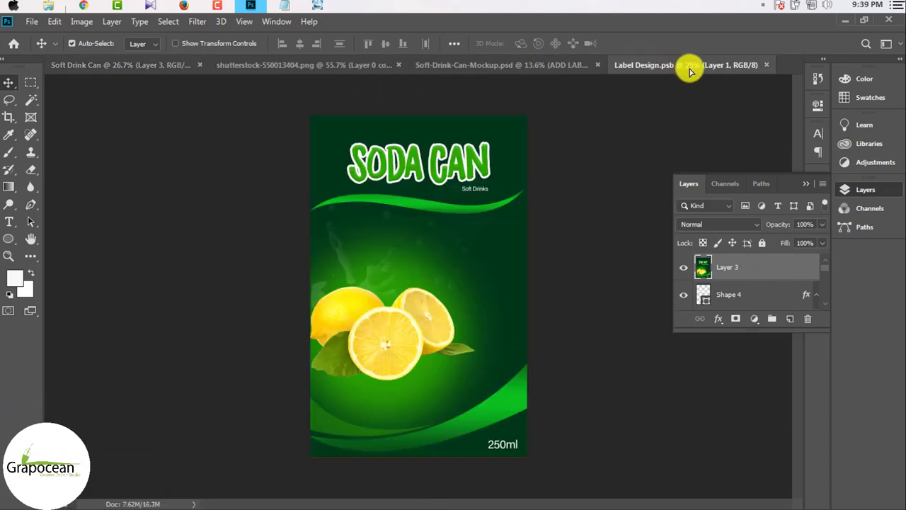
pyautogui.moveTo(691, 69); pyautogui.dragTo(438, 314)
pyautogui.hotkey('ctrl', 's')
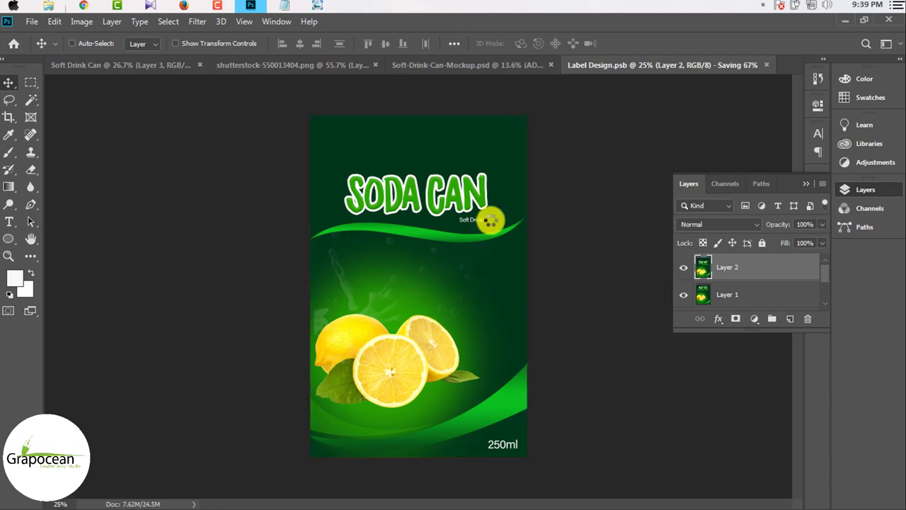
# - Return to the can mockup document to view the updated label
pyautogui.click(511, 69)
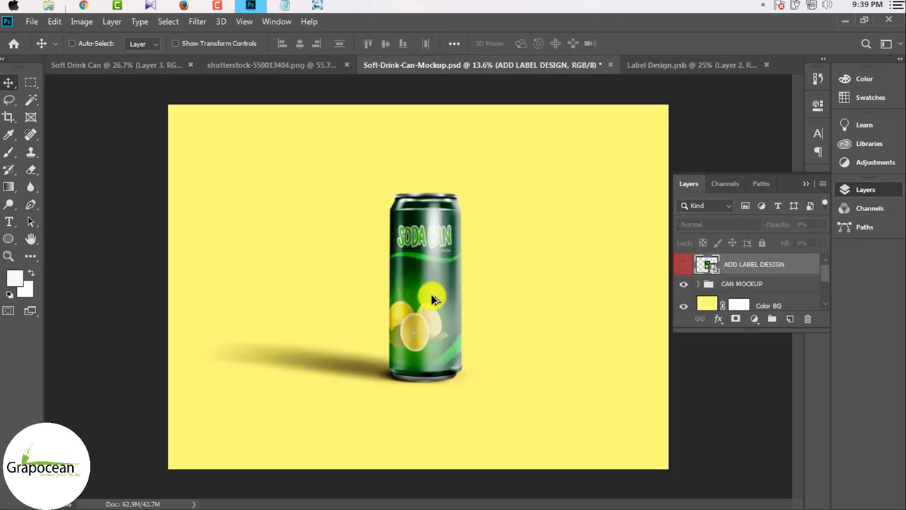
pyautogui.scroll(2, 432, 298)
pyautogui.scroll(2, 447, 224)
pyautogui.scroll(-2, 448, 229)
pyautogui.scroll(-1, 447, 228)
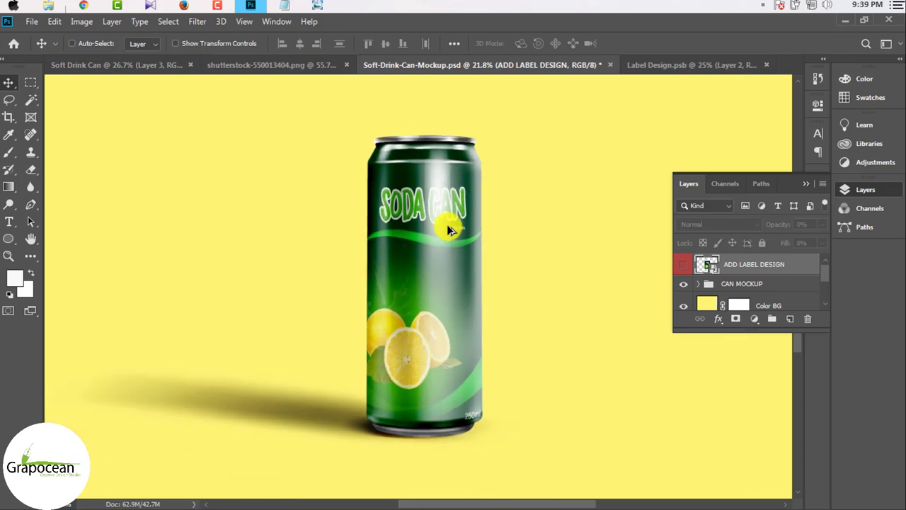
pyautogui.scroll(-2, 500, 366)
pyautogui.scroll(2, 500, 366)
pyautogui.scroll(2, 489, 357)
pyautogui.scroll(-3, 489, 357)
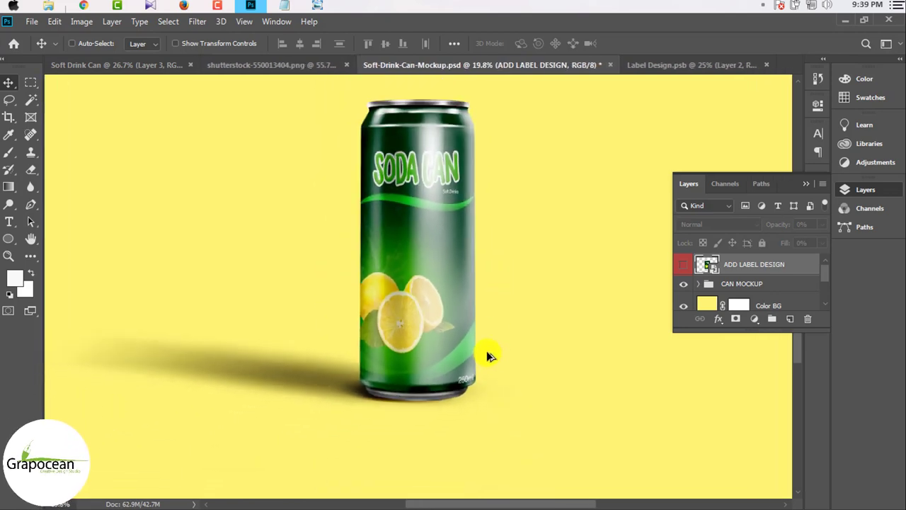
pyautogui.scroll(-1, 716, 294)
# - Change the Color BG fill from yellow to a dark green #00331f at brightness 20
pyautogui.doubleClick(711, 283)
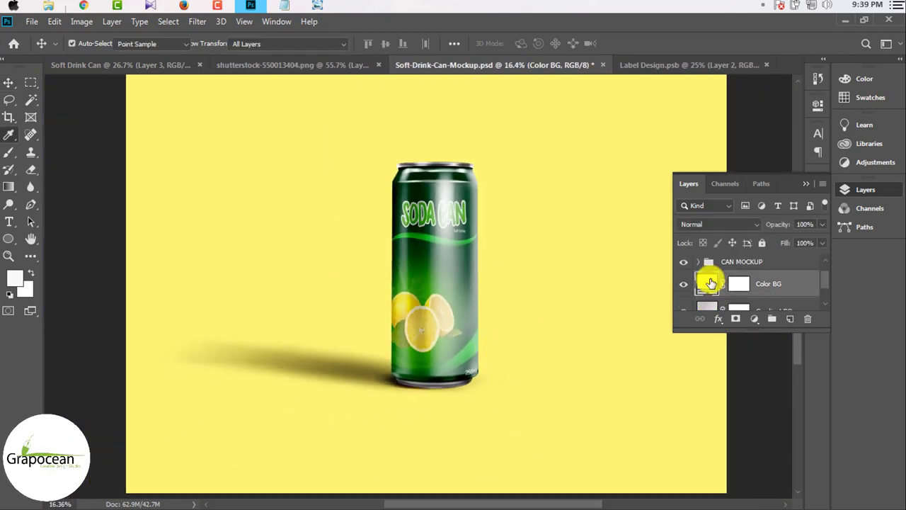
pyautogui.click(451, 238)
pyautogui.click(425, 227)
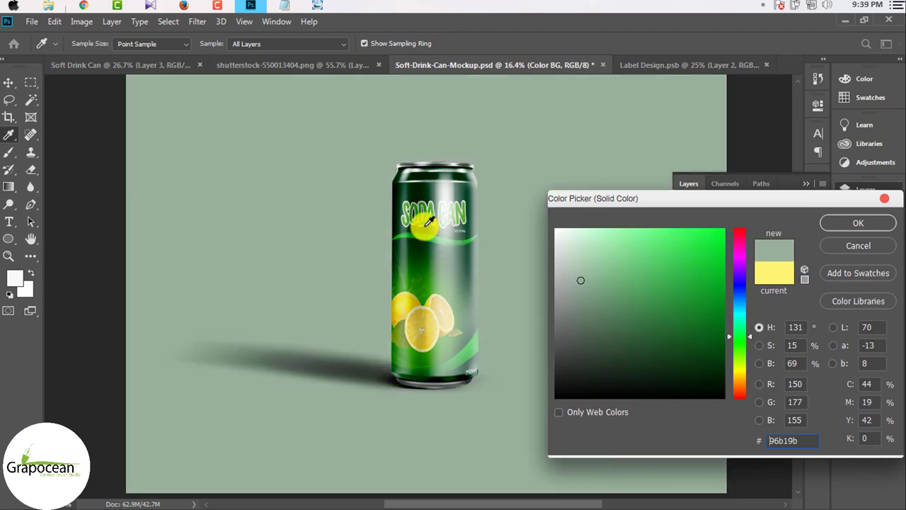
pyautogui.moveTo(668, 255); pyautogui.dragTo(700, 267)
pyautogui.click(798, 346)
pyautogui.press('Tab')
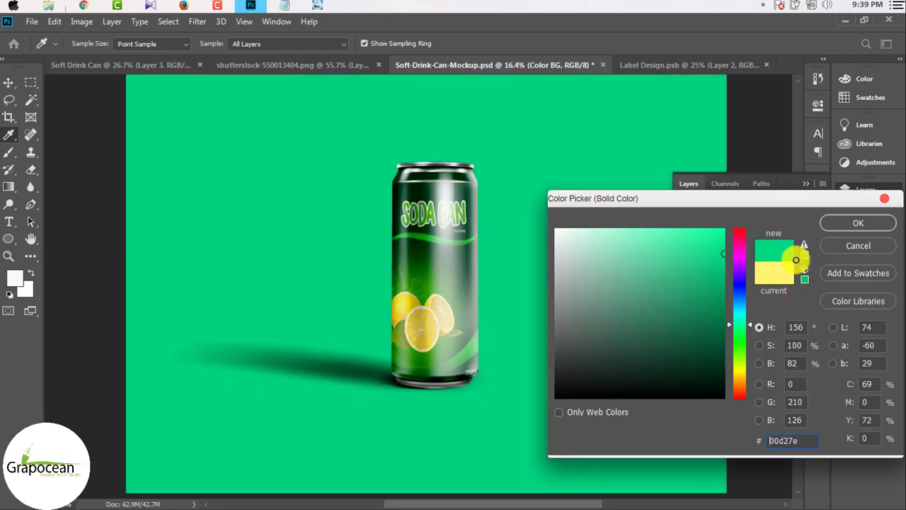
pyautogui.write('20')
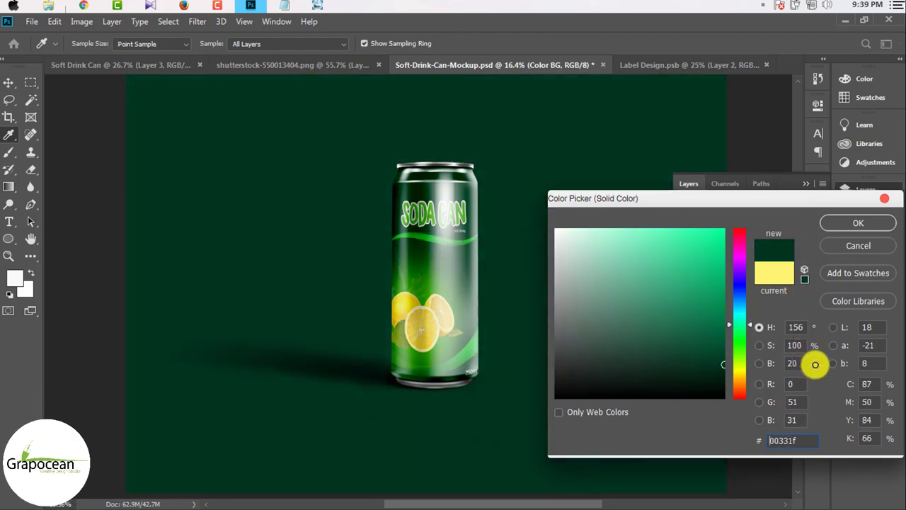
pyautogui.click(859, 223)
pyautogui.scroll(-2, 757, 283)
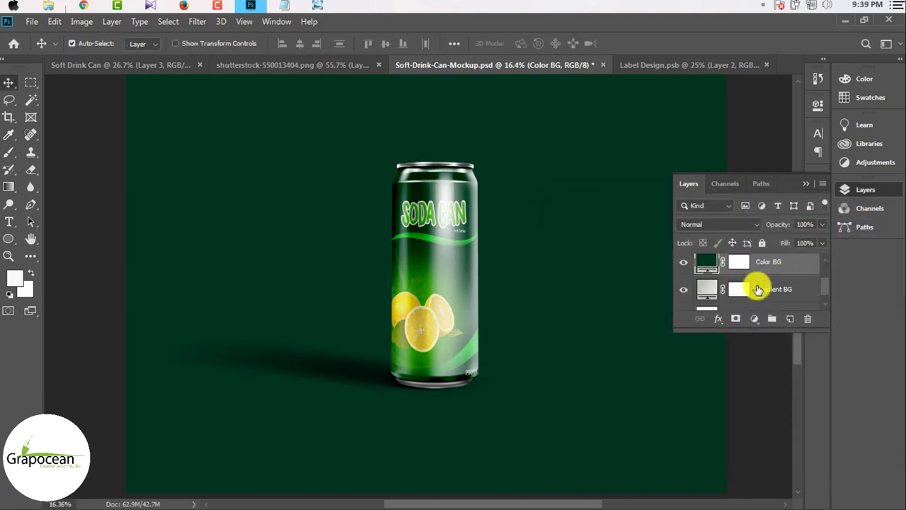
# - Expand the CAN MOCKUP group and toggle the group, Label Design, CAN and shadow layers to compare
pyautogui.scroll(2, 757, 289)
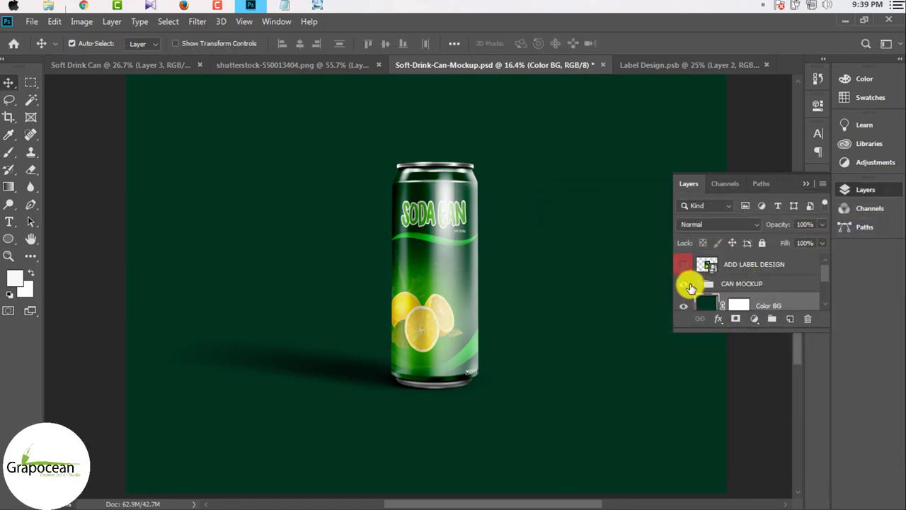
pyautogui.click(687, 286)
pyautogui.scroll(-1, 708, 289)
pyautogui.scroll(2, 721, 295)
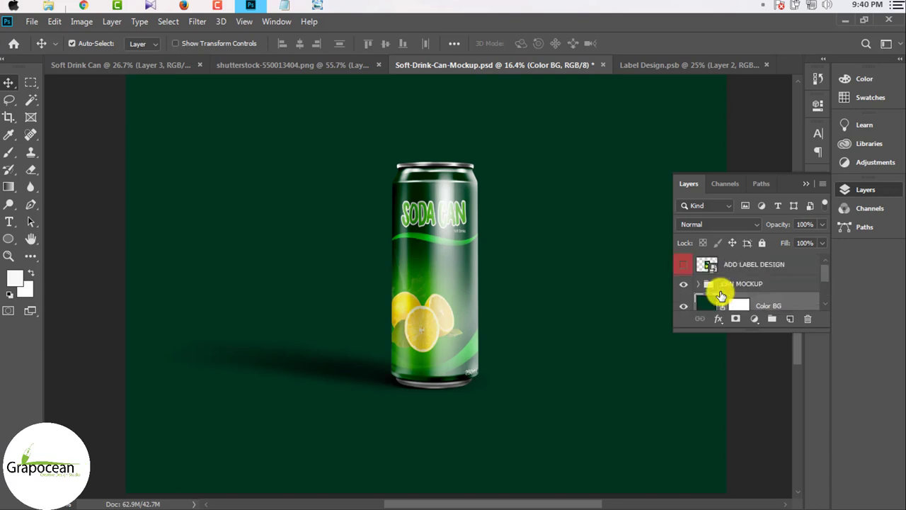
pyautogui.click(703, 286)
pyautogui.scroll(-2, 751, 294)
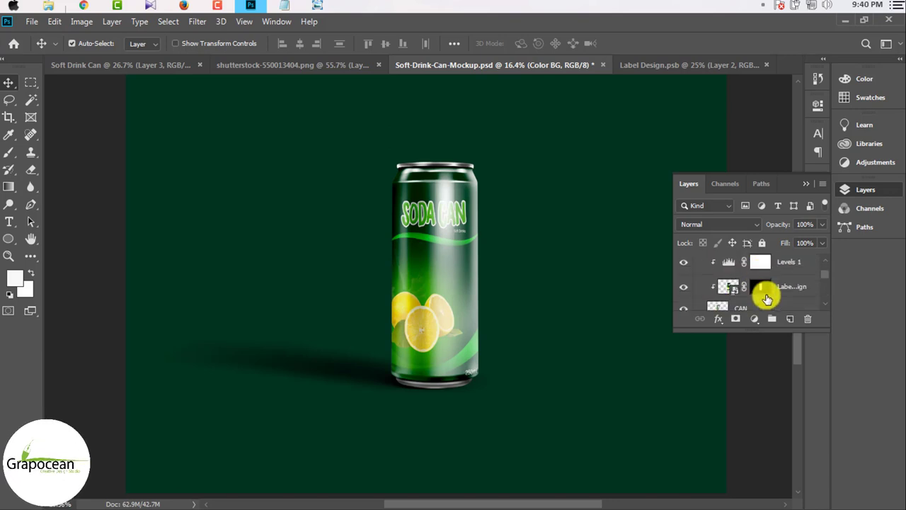
pyautogui.click(686, 287)
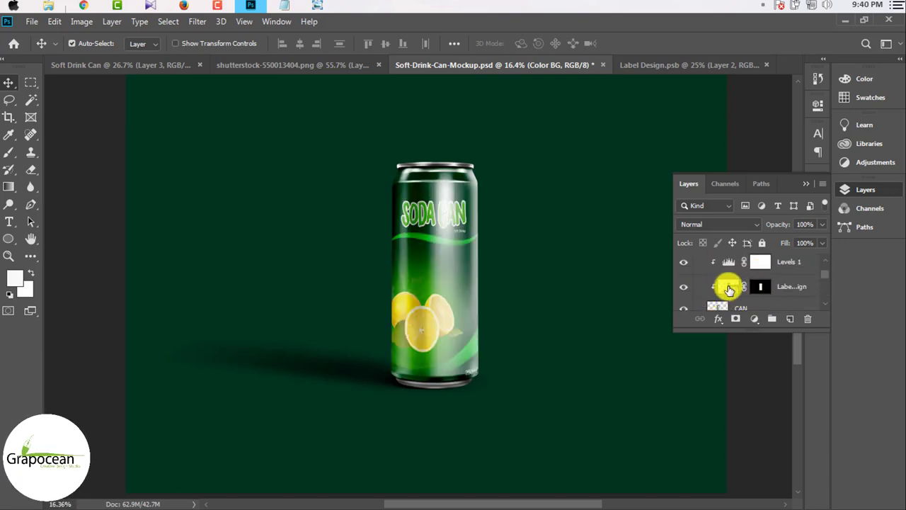
pyautogui.scroll(-1, 703, 292)
pyautogui.click(685, 288)
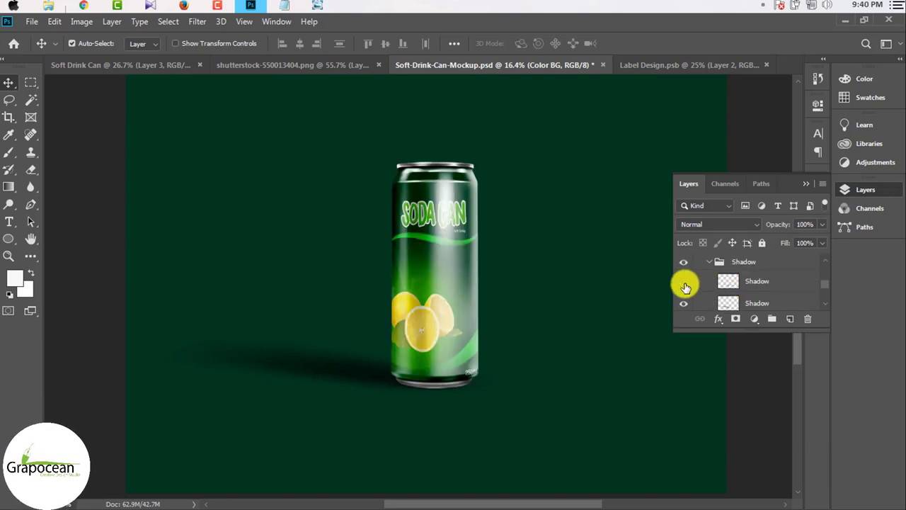
pyautogui.click(685, 282)
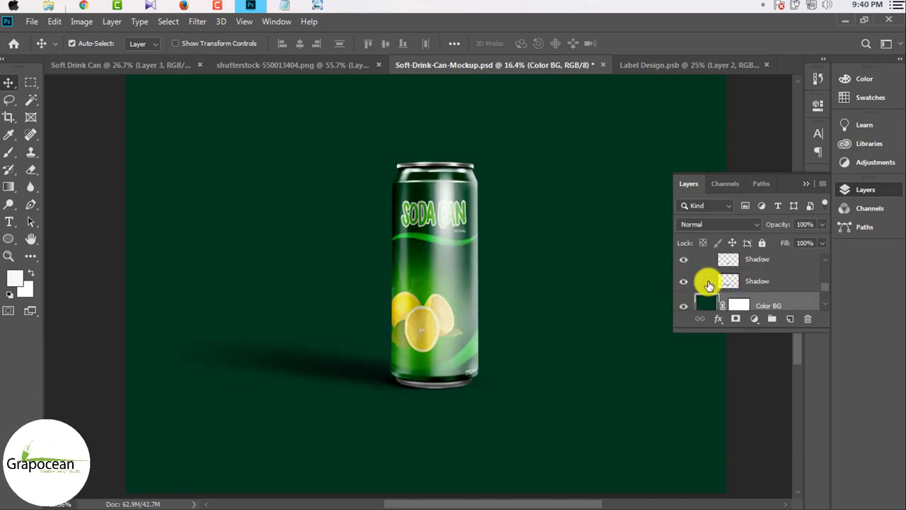
pyautogui.scroll(-3, 730, 282)
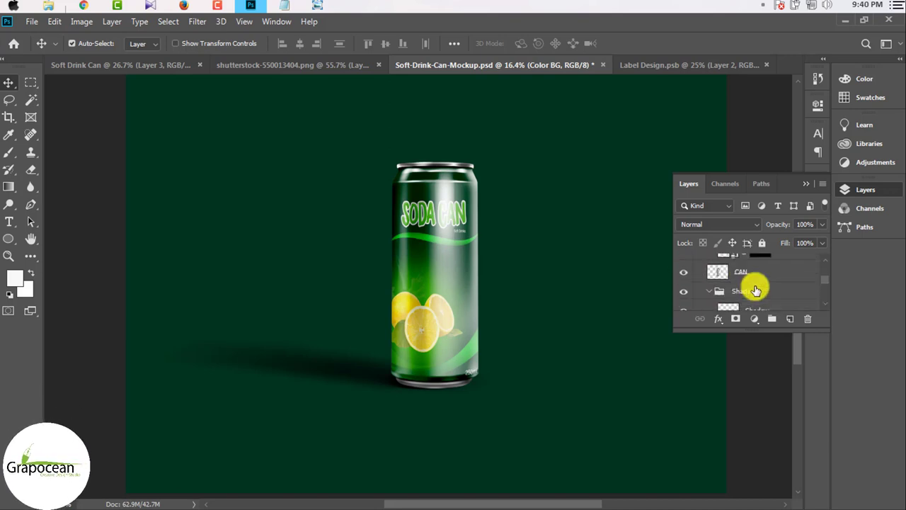
# - Set the Label Design layer's Opacity and Fill both to 100%
pyautogui.click(760, 273)
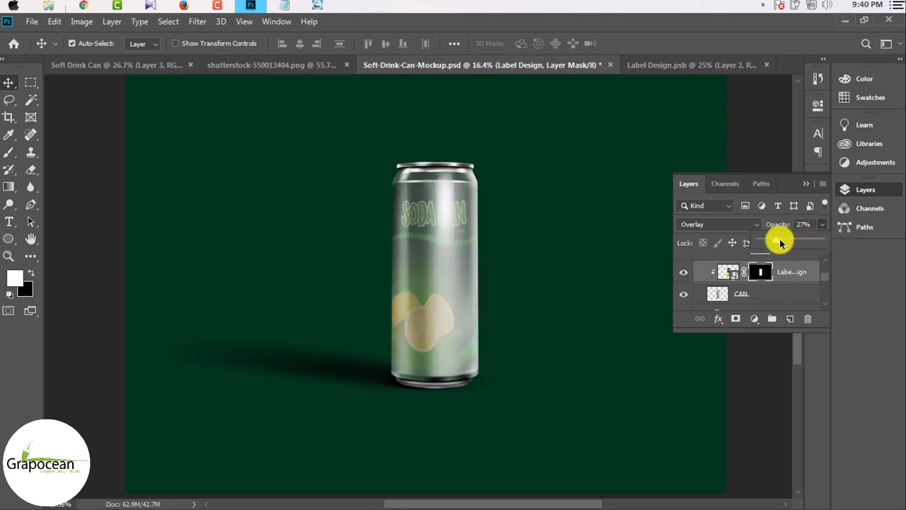
pyautogui.moveTo(799, 242); pyautogui.dragTo(880, 248)
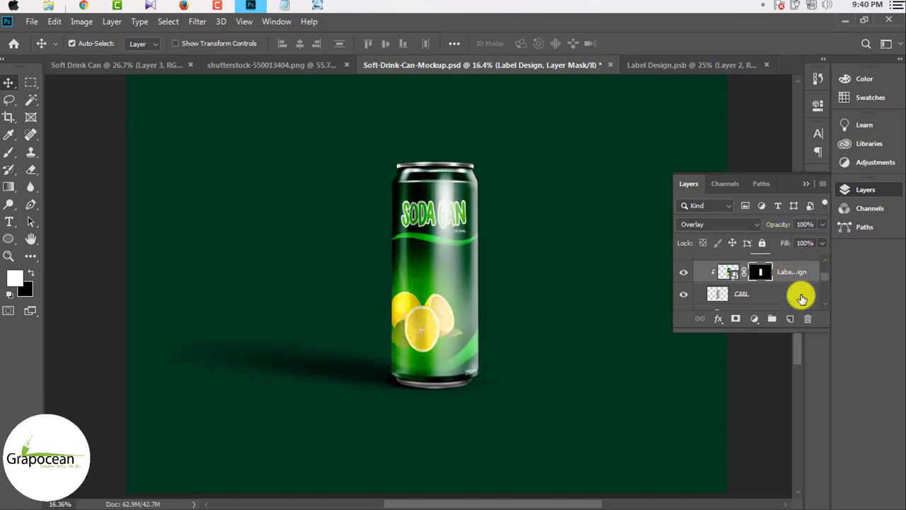
pyautogui.click(801, 294)
pyautogui.click(727, 272)
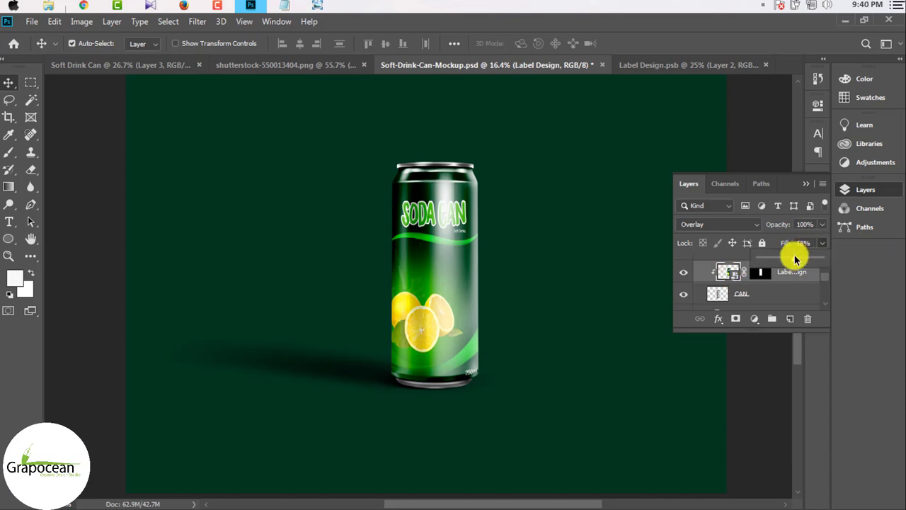
pyautogui.moveTo(796, 260); pyautogui.dragTo(857, 258)
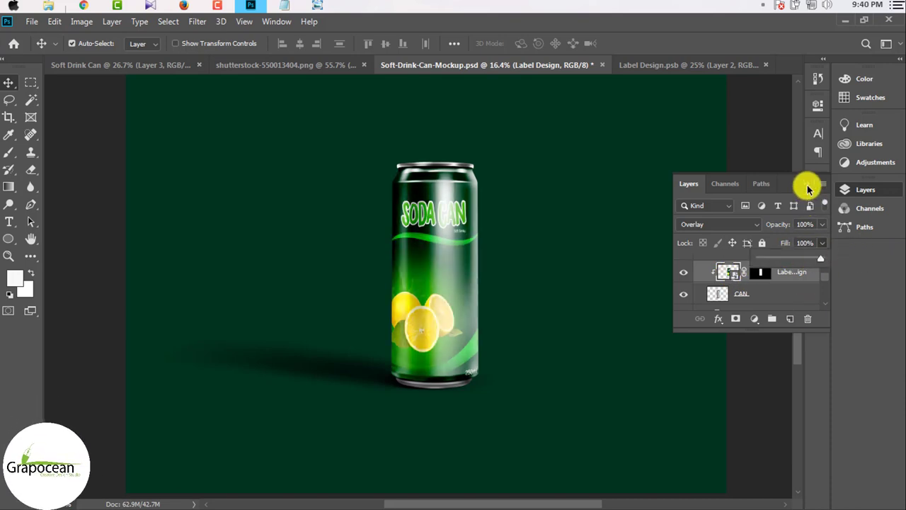